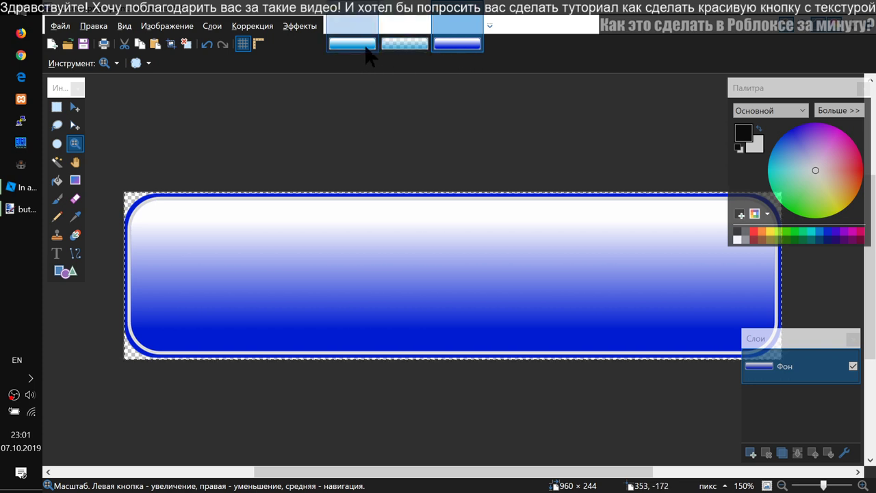
Step: Look through the three open button textures, ending on the light-blue gradient button
{"action": "left_click", "coordinate": [404, 44]}
{"action": "left_click", "coordinate": [456, 45]}
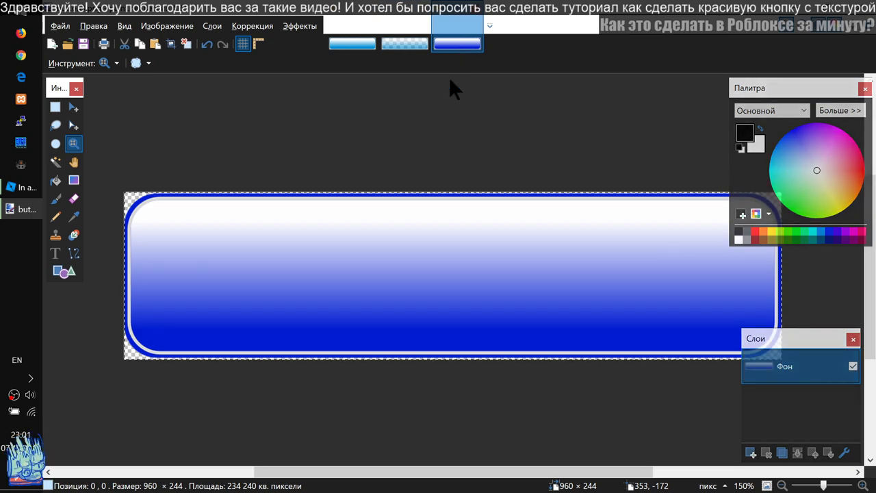
{"action": "left_click", "coordinate": [353, 43]}
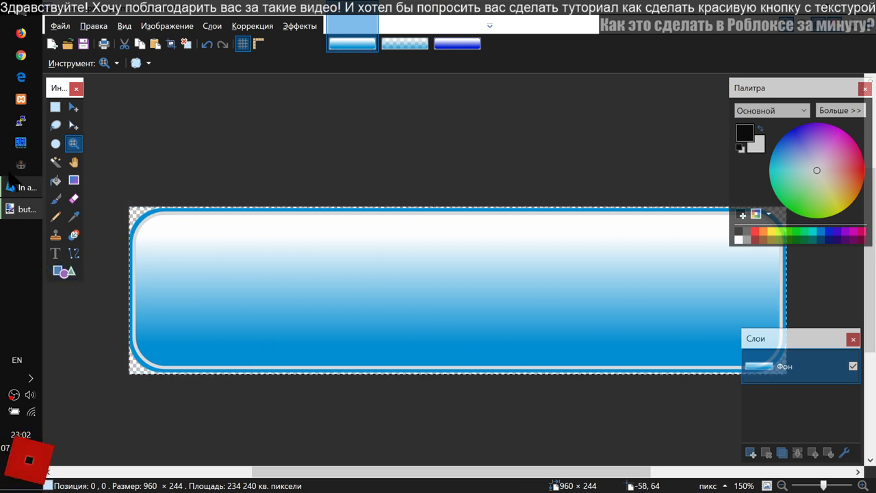
Step: Switch to Roblox Studio and publish the open place to Roblox
{"action": "left_click", "coordinate": [24, 187]}
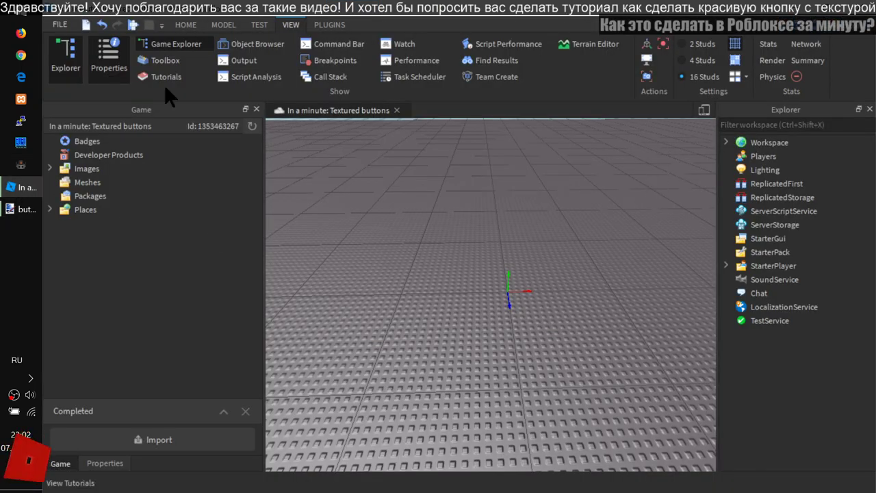
{"action": "left_click", "coordinate": [57, 26]}
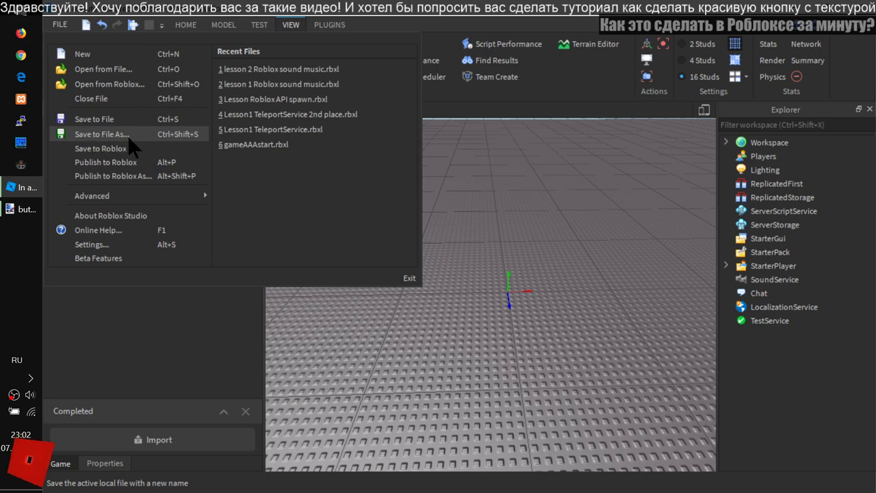
{"action": "left_click", "coordinate": [85, 164]}
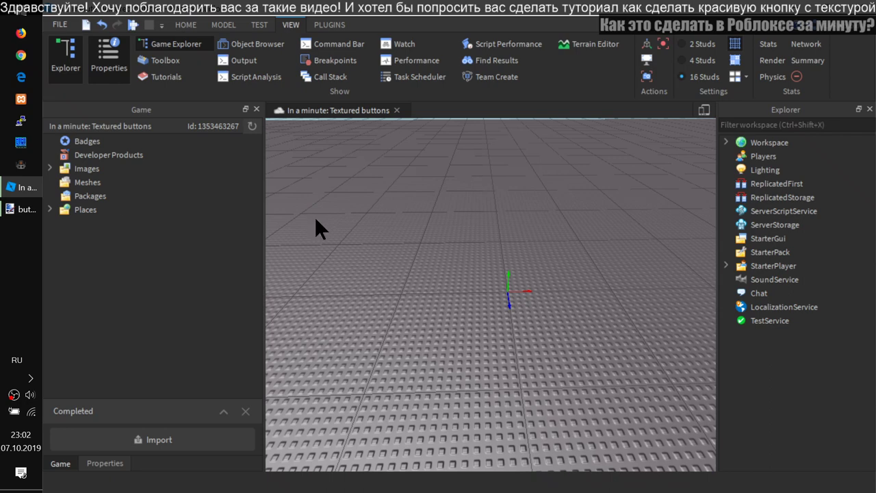
Step: Remove the button3 image from the game's Images folder in Game Explorer
{"action": "left_click", "coordinate": [172, 46]}
{"action": "left_click", "coordinate": [171, 48]}
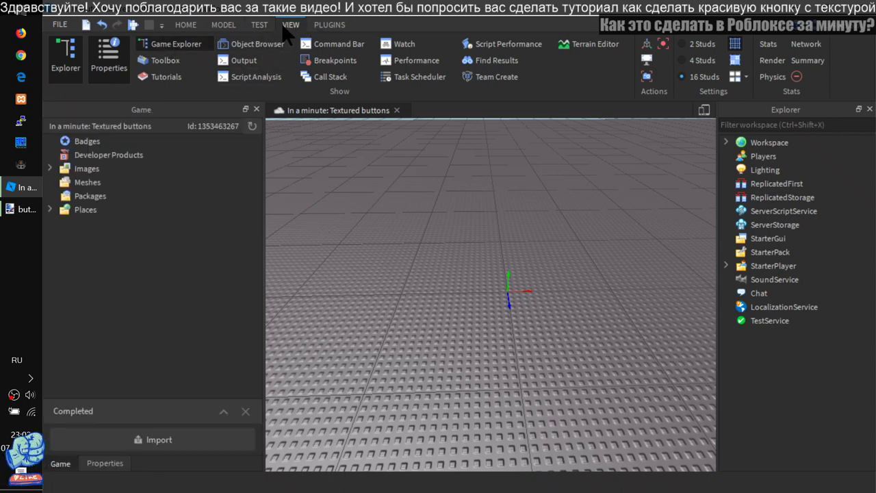
{"action": "left_click", "coordinate": [85, 170]}
{"action": "left_click", "coordinate": [51, 168]}
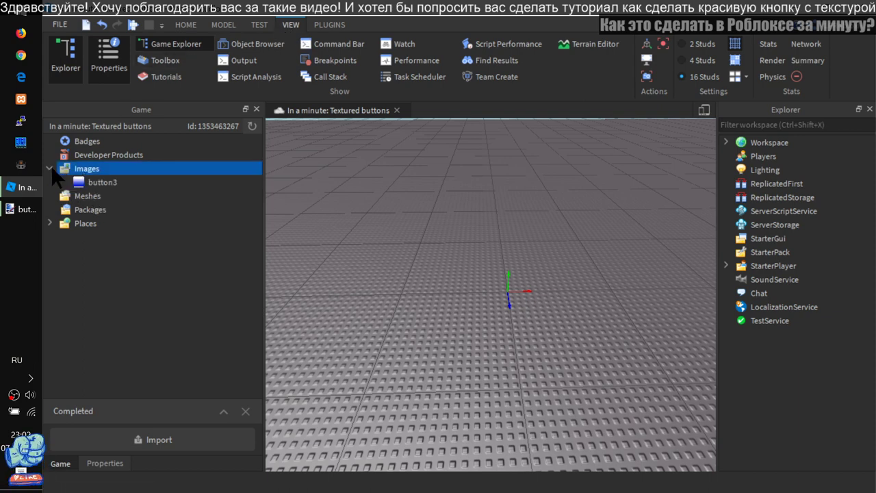
{"action": "left_click", "coordinate": [105, 183]}
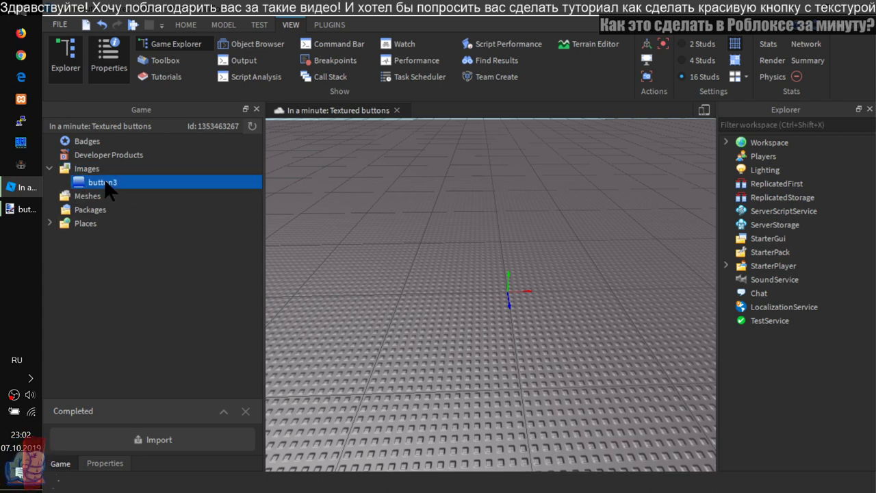
{"action": "right_click", "coordinate": [104, 182]}
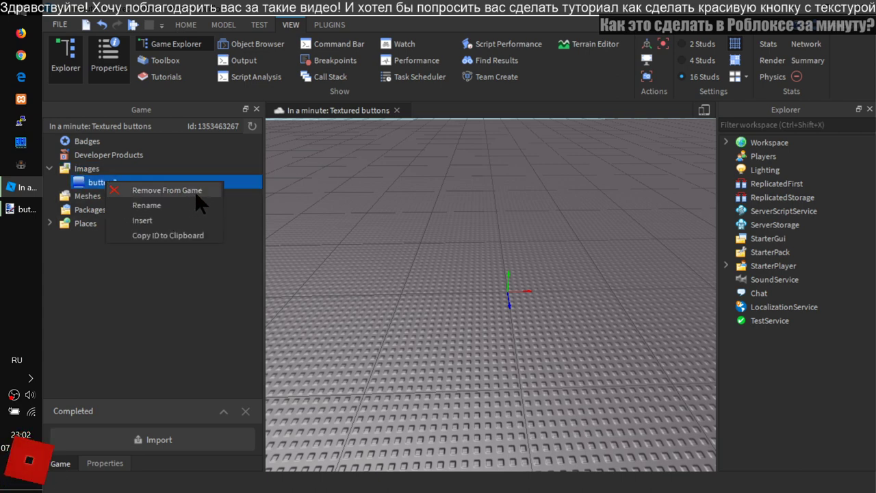
{"action": "left_click", "coordinate": [167, 190]}
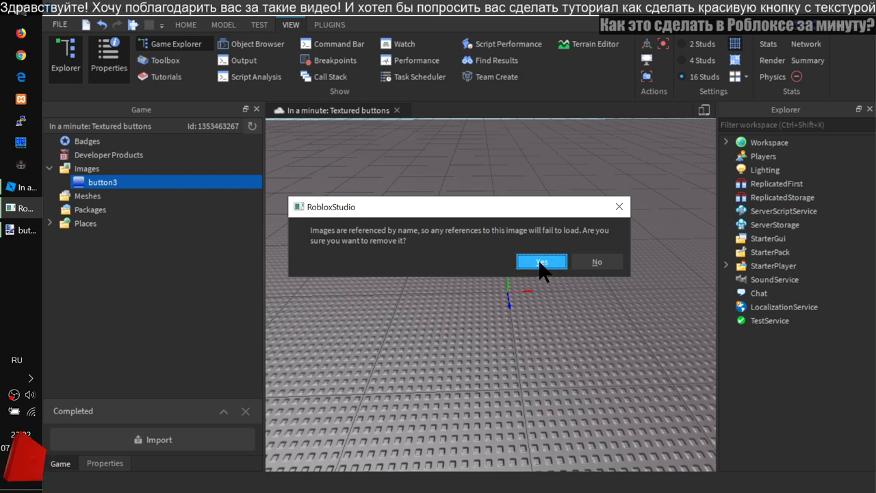
{"action": "left_click", "coordinate": [541, 263]}
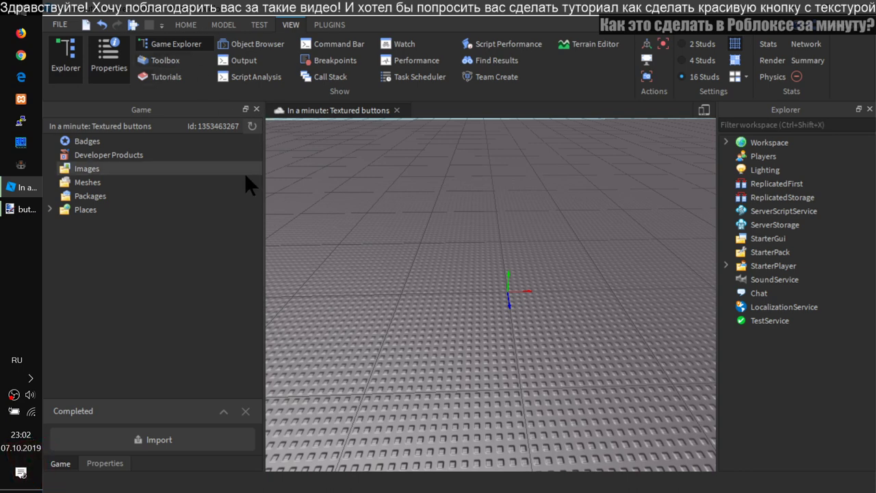
Step: Import button1.png, button2.png and button3.png from the Desktop into the game's Images folder
{"action": "left_click", "coordinate": [99, 168]}
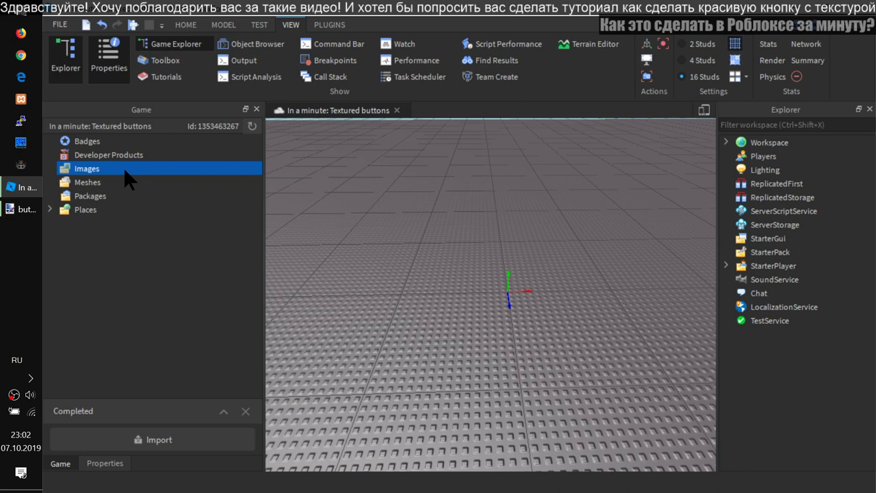
{"action": "right_click", "coordinate": [125, 170]}
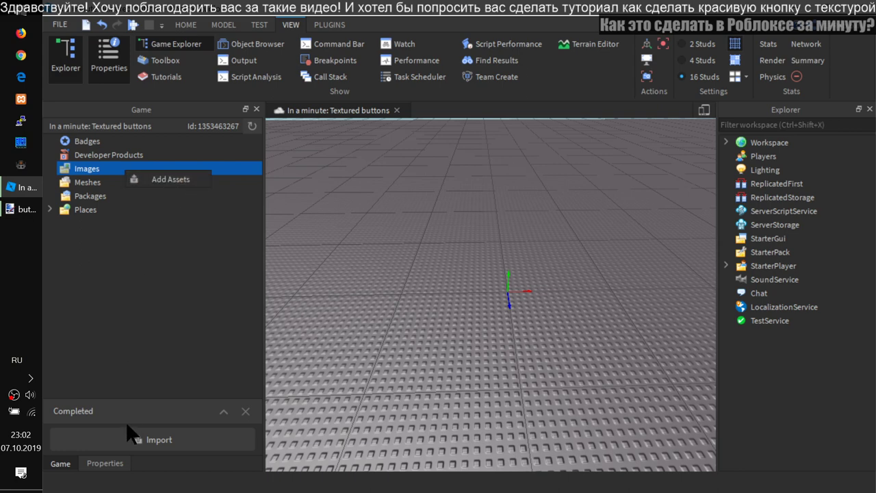
{"action": "left_click", "coordinate": [145, 438]}
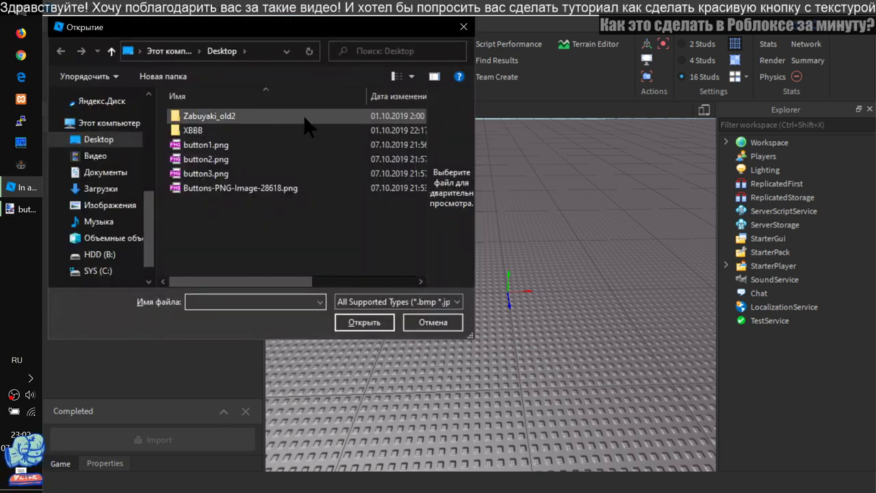
{"action": "left_click", "coordinate": [238, 146]}
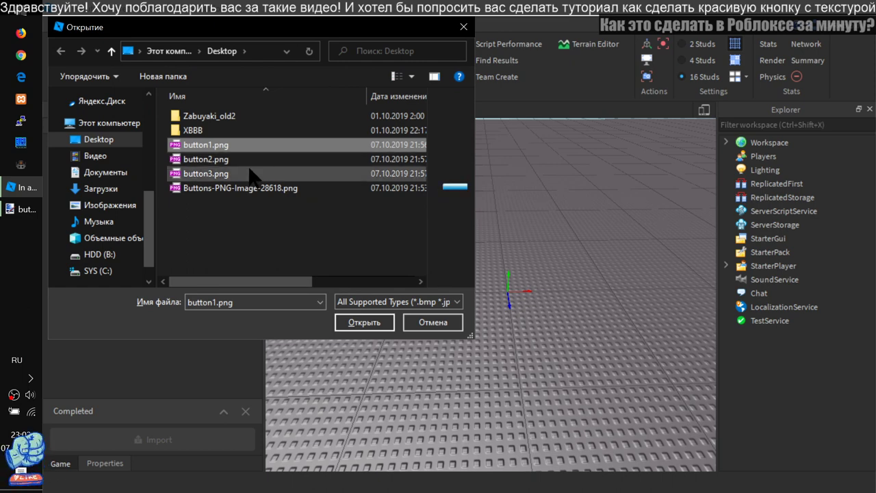
{"action": "left_click", "coordinate": [211, 174], "text": "shift"}
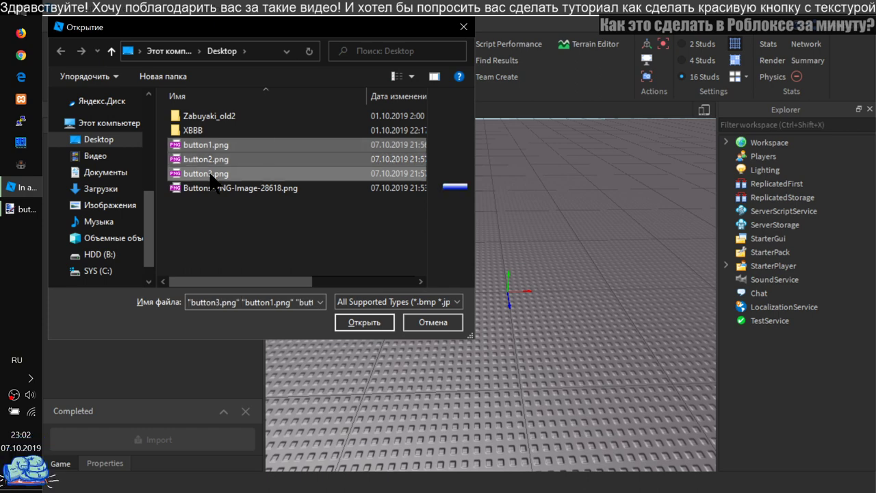
{"action": "left_click", "coordinate": [361, 323]}
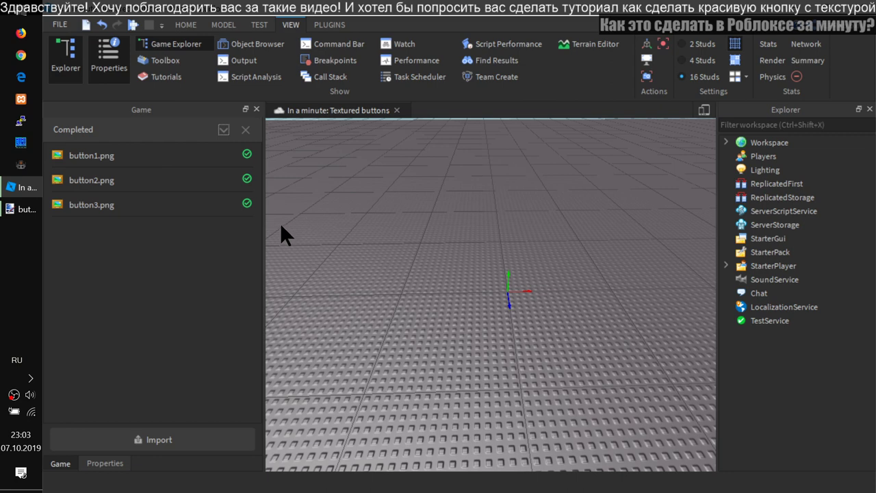
Step: Look at the light-blue button texture in Paint.NET again and return to Roblox Studio
{"action": "left_click", "coordinate": [22, 208]}
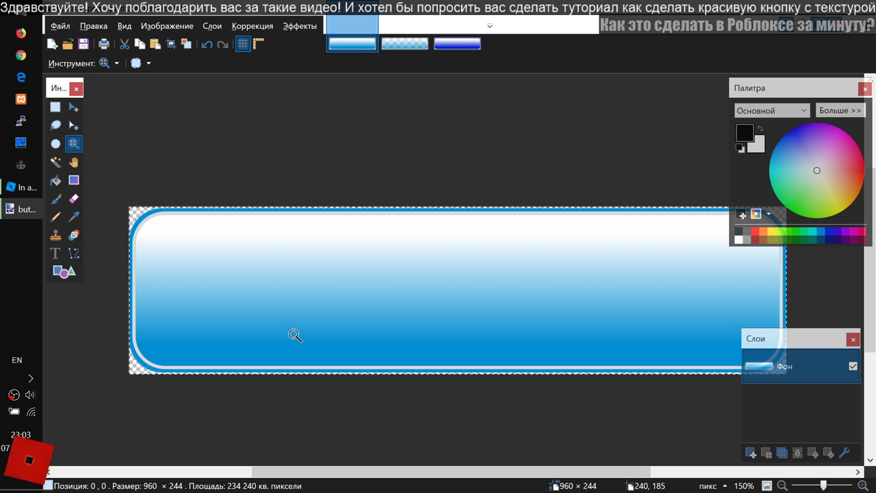
{"action": "mouse_move", "coordinate": [18, 212]}
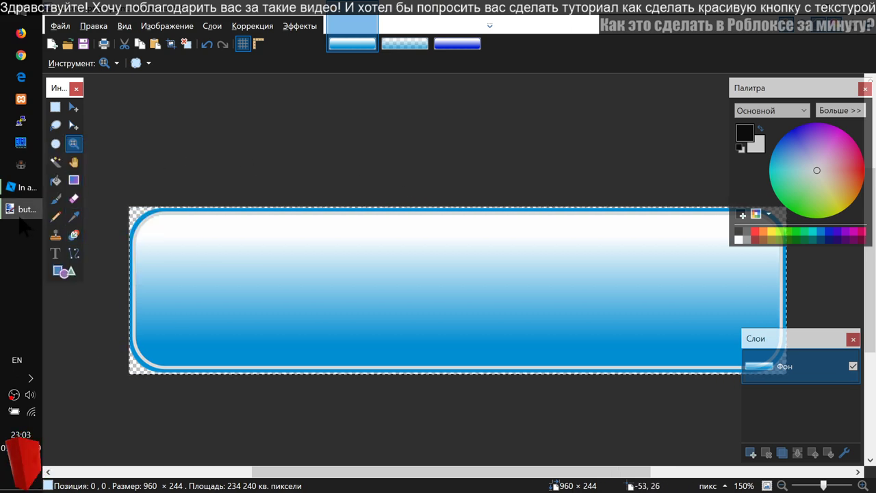
{"action": "left_click", "coordinate": [20, 187]}
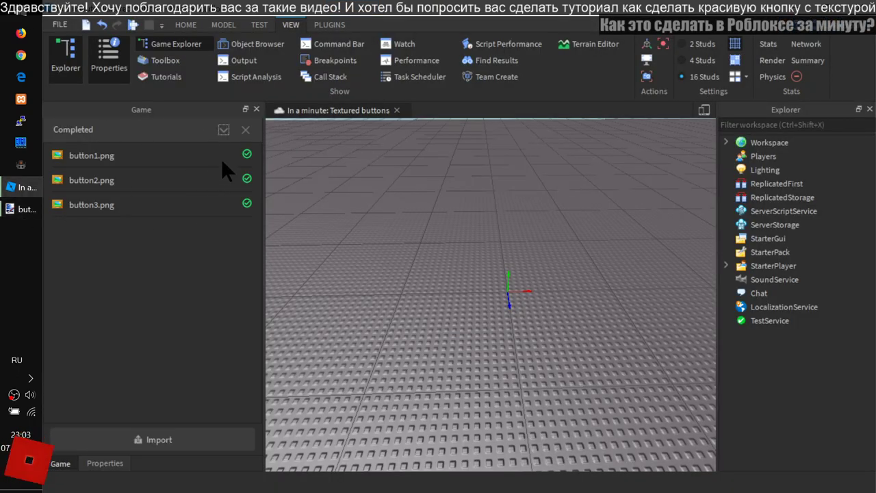
Step: Hide Game Explorer and add a ScreenGui to StarterGui
{"action": "left_click", "coordinate": [174, 44]}
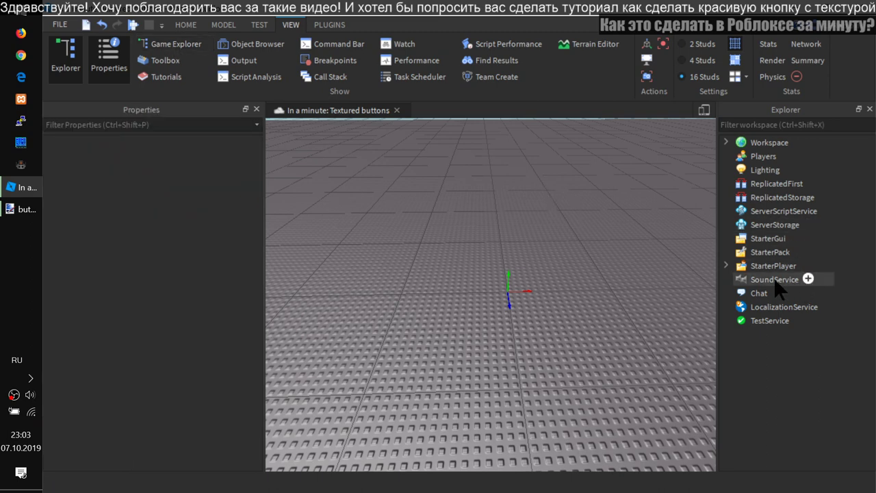
{"action": "left_click", "coordinate": [763, 238]}
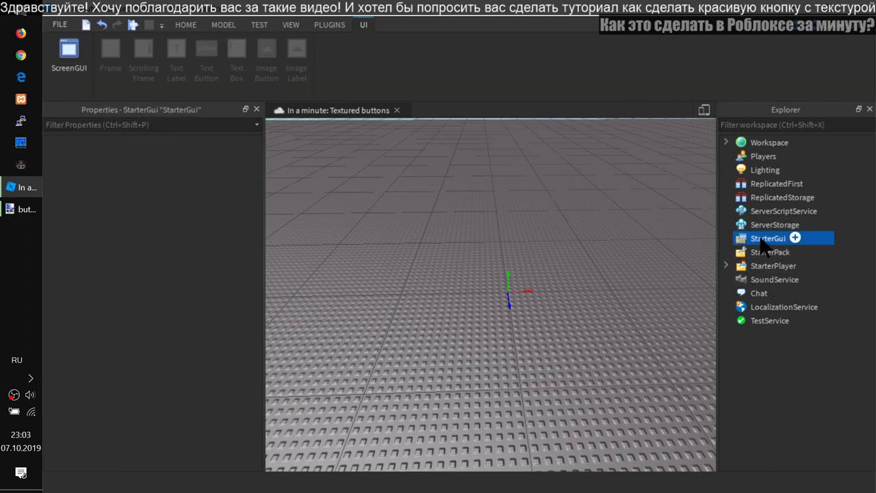
{"action": "left_click", "coordinate": [71, 55]}
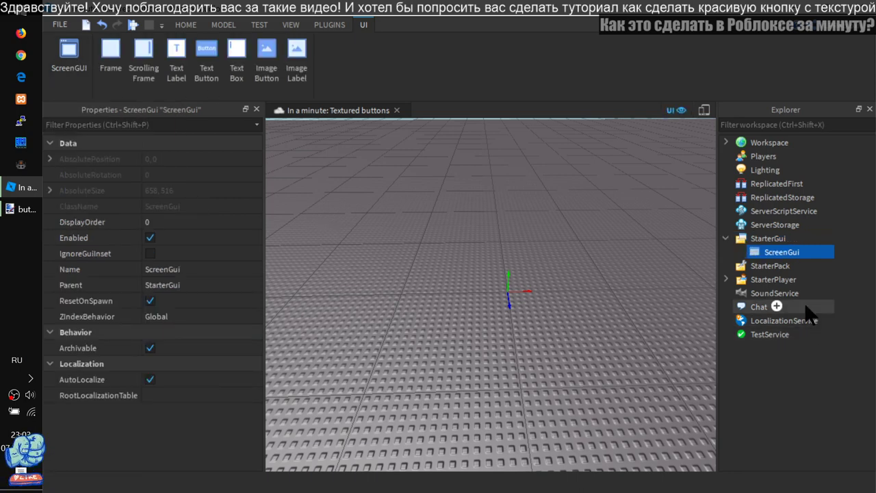
Step: Add an ImageButton to the ScreenGui and move it to about 187 px across and 93 px down
{"action": "mouse_move", "coordinate": [776, 254]}
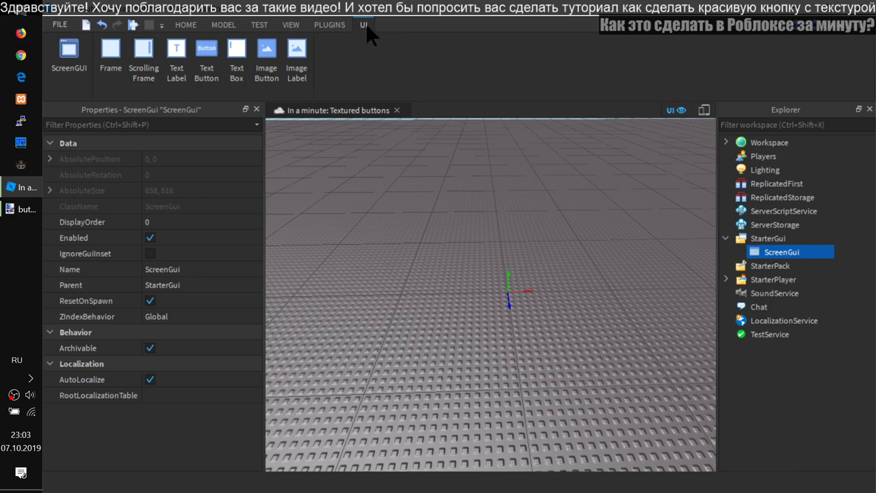
{"action": "left_click", "coordinate": [753, 239]}
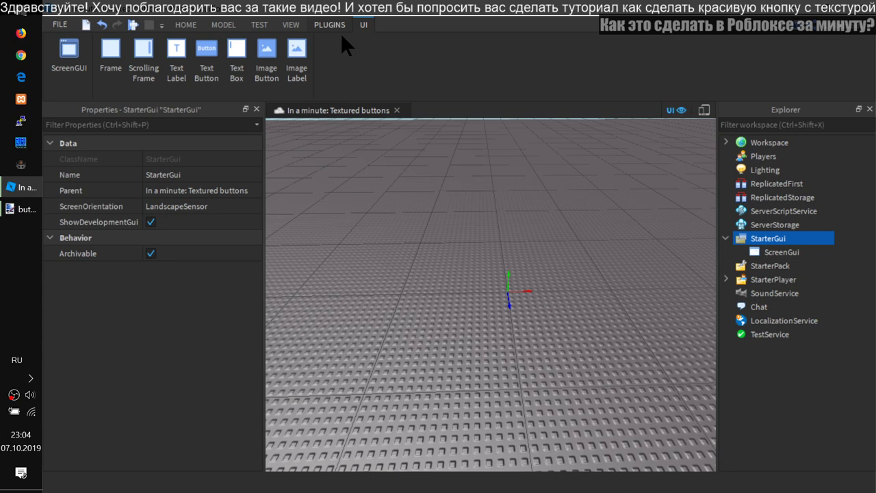
{"action": "left_click", "coordinate": [763, 252]}
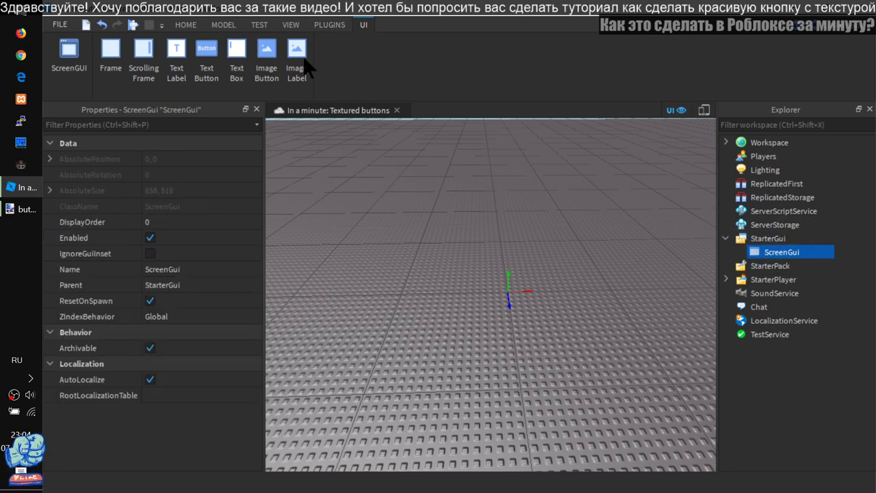
{"action": "left_click", "coordinate": [274, 83]}
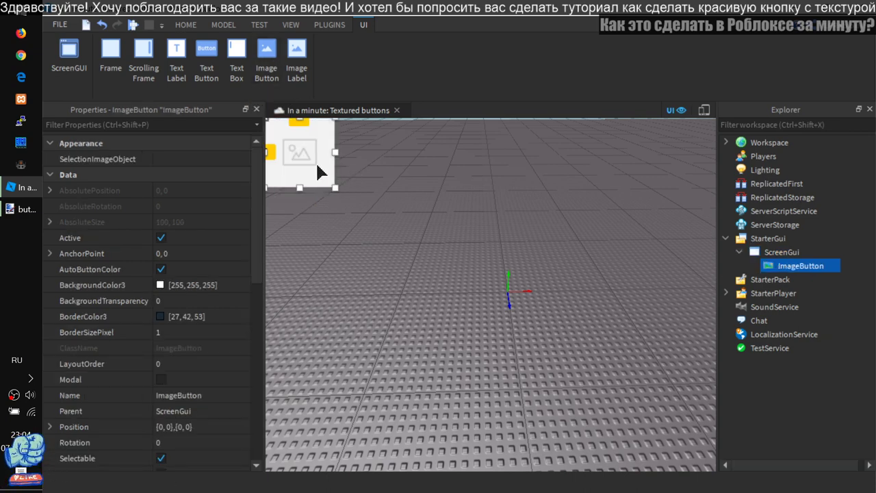
{"action": "left_click_drag", "start_coordinate": [316, 161], "coordinate": [444, 227]}
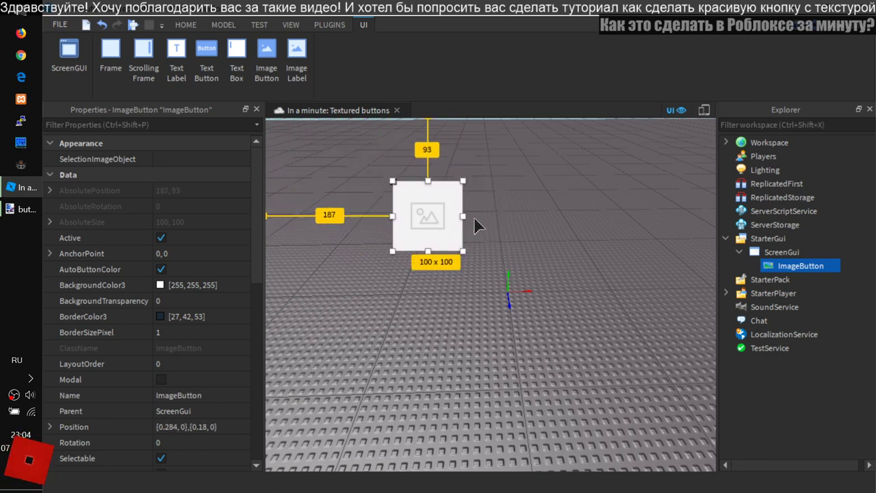
{"action": "left_click", "coordinate": [600, 245]}
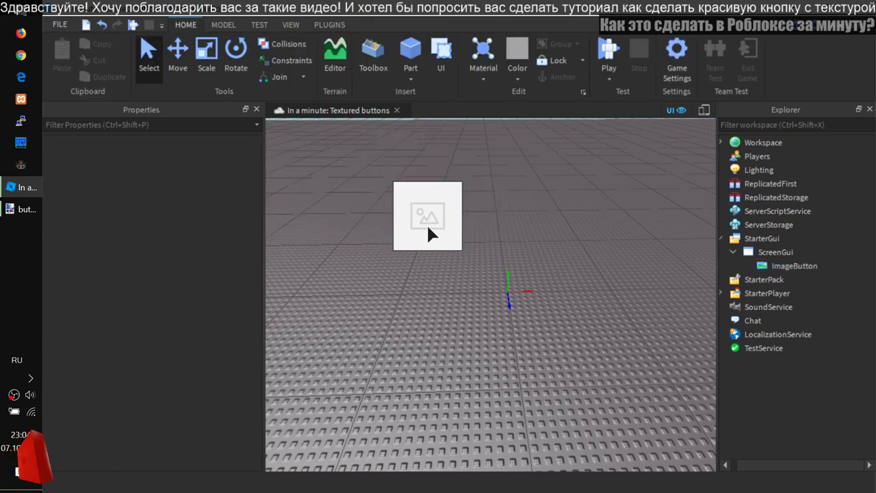
Step: Select the ImageButton and look at the images offered for its HoverImage property, leaving the property empty
{"action": "left_click", "coordinate": [781, 267]}
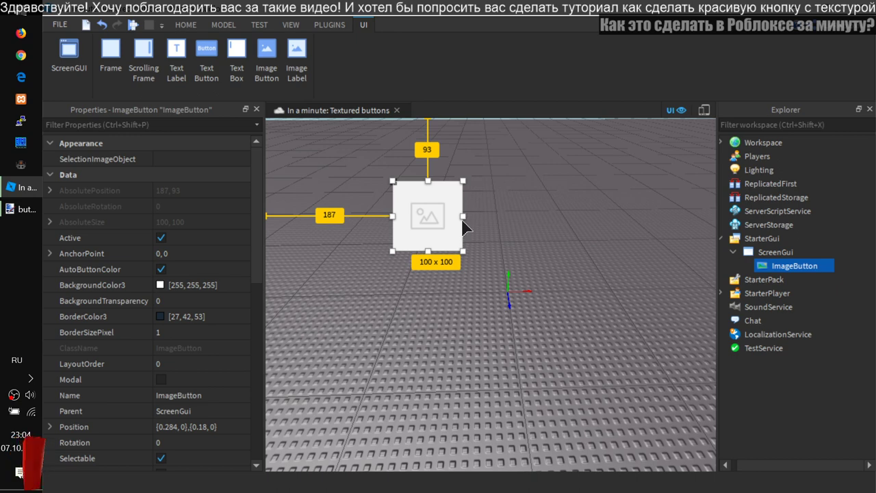
{"action": "left_click", "coordinate": [469, 224]}
{"action": "left_click", "coordinate": [777, 266]}
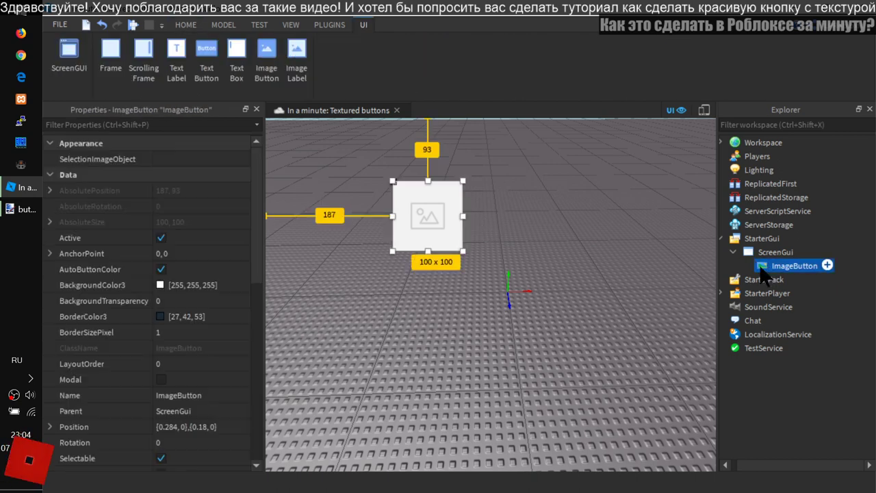
{"action": "scroll", "coordinate": [159, 227], "scroll_direction": "down", "scroll_amount": 6}
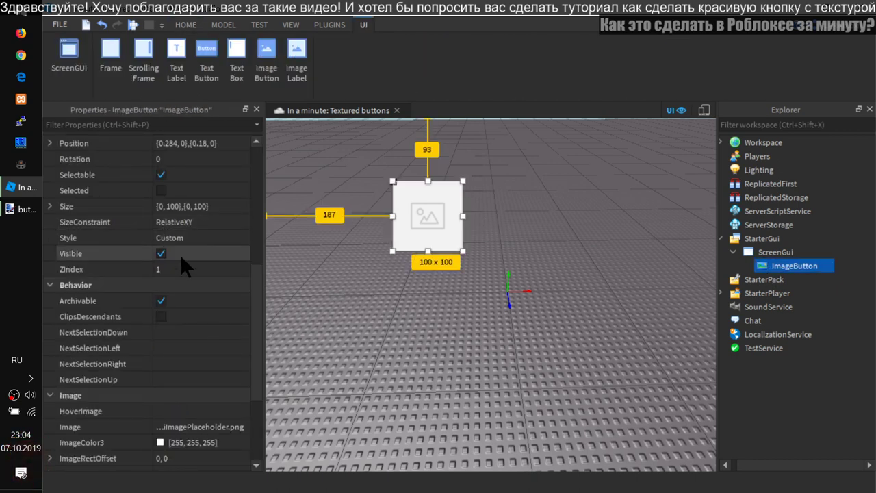
{"action": "scroll", "coordinate": [182, 258], "scroll_direction": "down", "scroll_amount": 2}
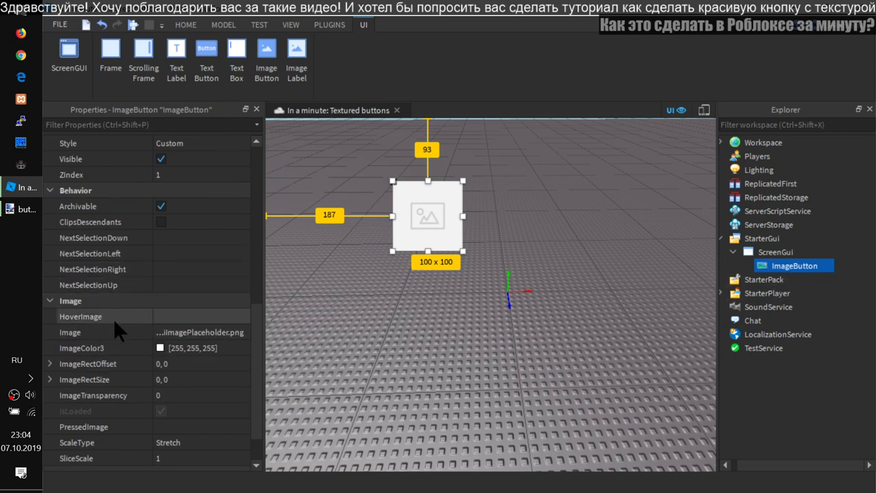
{"action": "scroll", "coordinate": [112, 319], "scroll_direction": "down", "scroll_amount": 1}
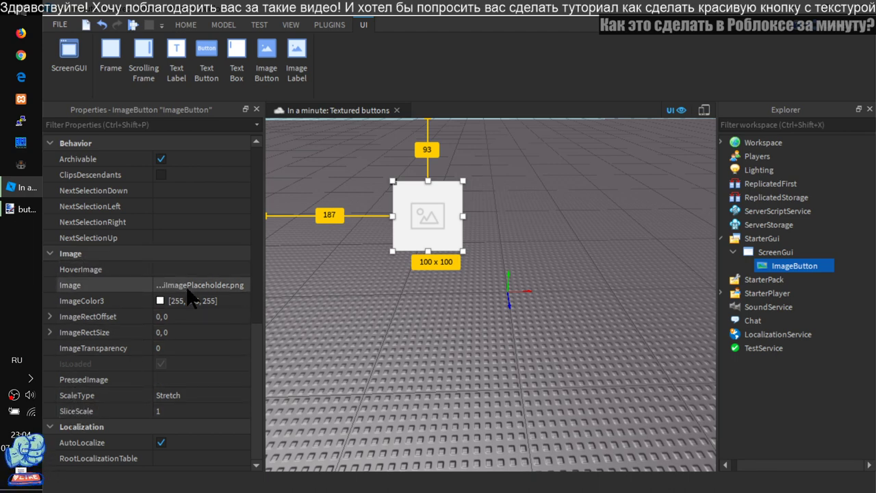
{"action": "left_click", "coordinate": [193, 270]}
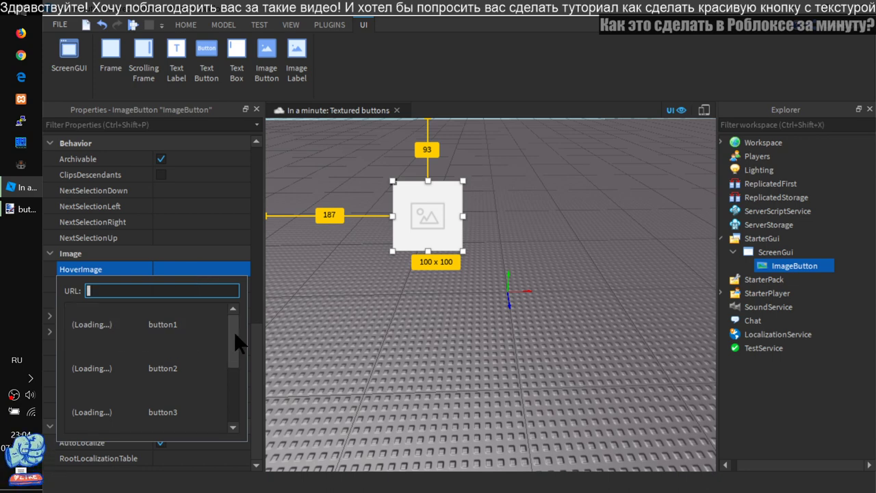
{"action": "left_click", "coordinate": [231, 382]}
{"action": "left_click_drag", "start_coordinate": [232, 342], "coordinate": [225, 312]}
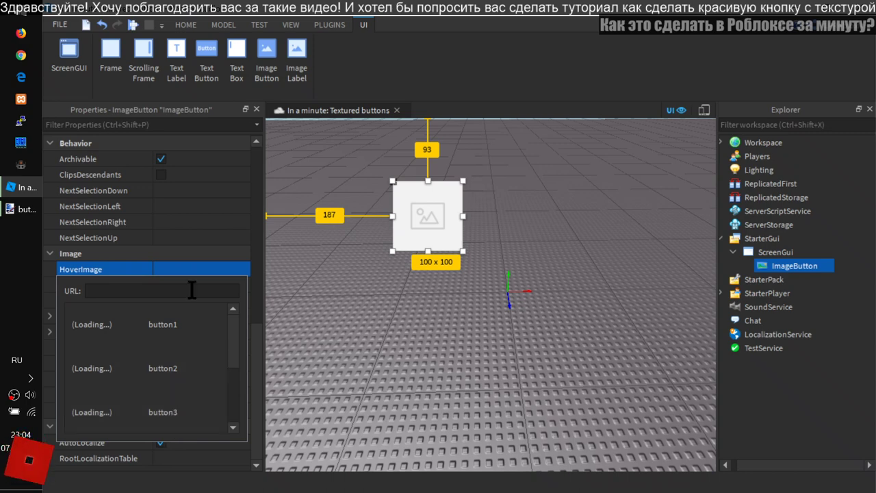
{"action": "left_click", "coordinate": [348, 63]}
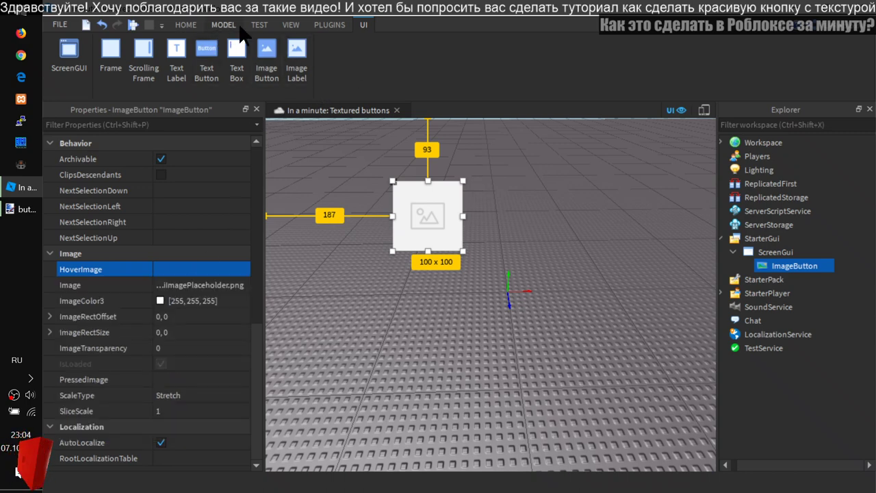
Step: Show Game Explorer, collapse the completed imports list and check the imported images in the Images folder
{"action": "left_click", "coordinate": [291, 26]}
{"action": "left_click", "coordinate": [179, 45]}
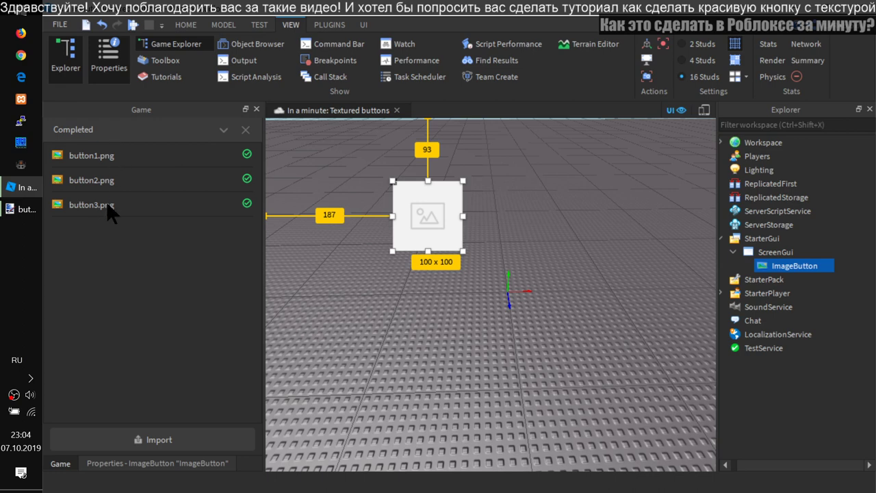
{"action": "left_click", "coordinate": [220, 130]}
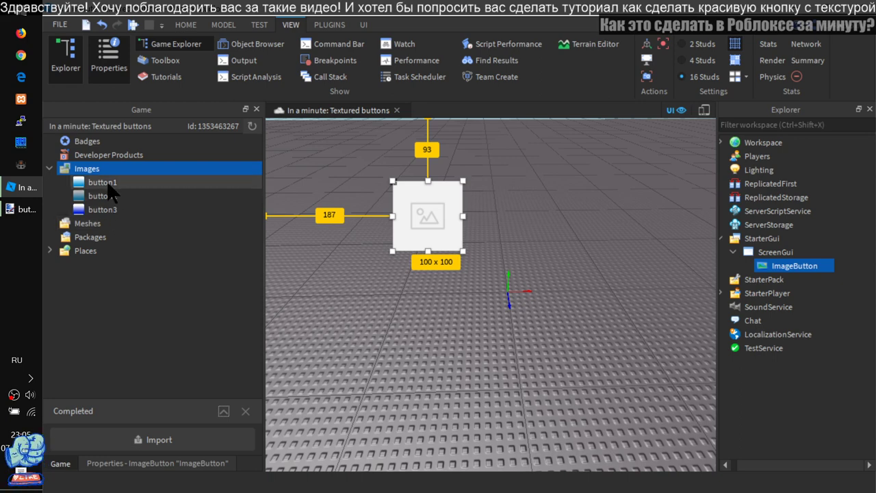
{"action": "left_click_drag", "start_coordinate": [108, 185], "coordinate": [789, 283]}
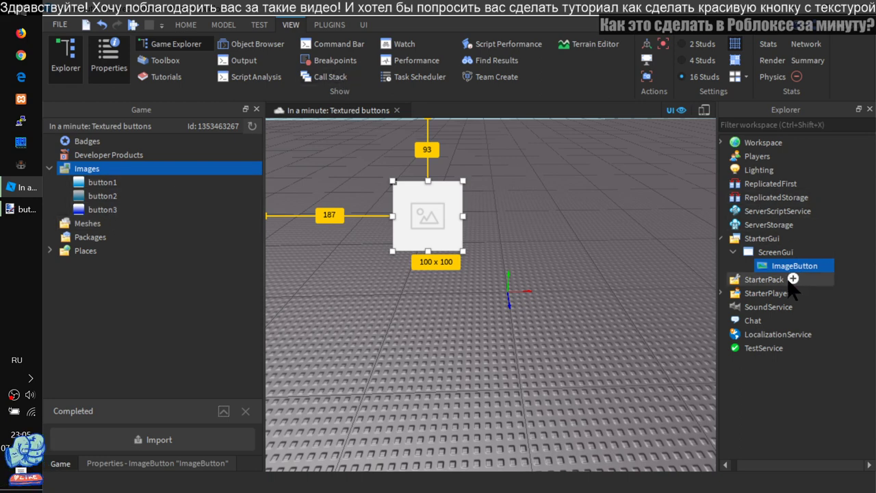
Step: Set the ImageButton's HoverImage to button1 and its Image to button2
{"action": "left_click", "coordinate": [106, 462]}
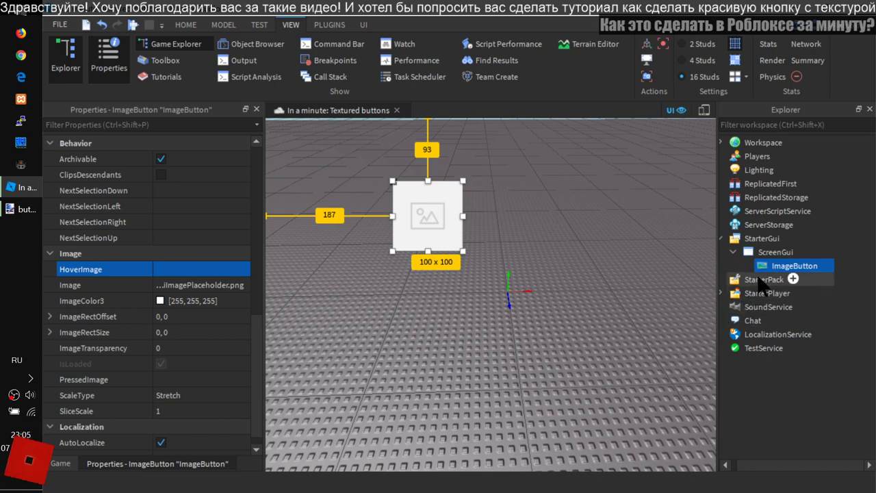
{"action": "left_click", "coordinate": [193, 268]}
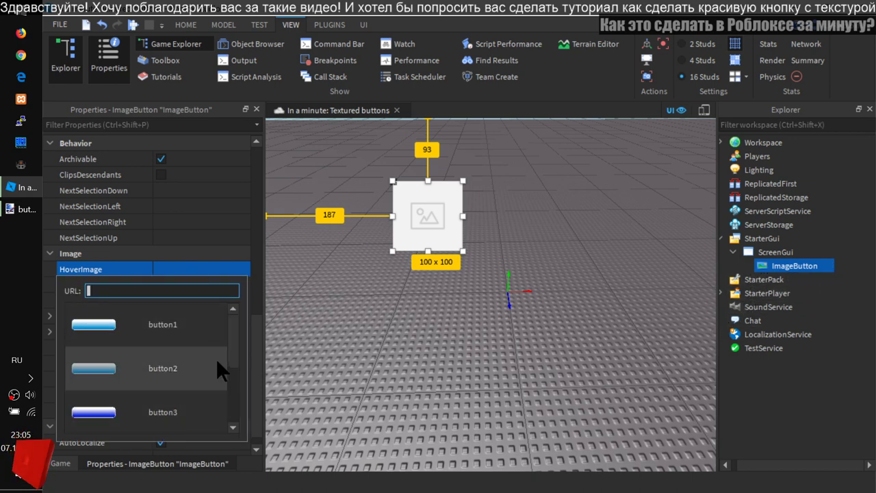
{"action": "left_click", "coordinate": [184, 323]}
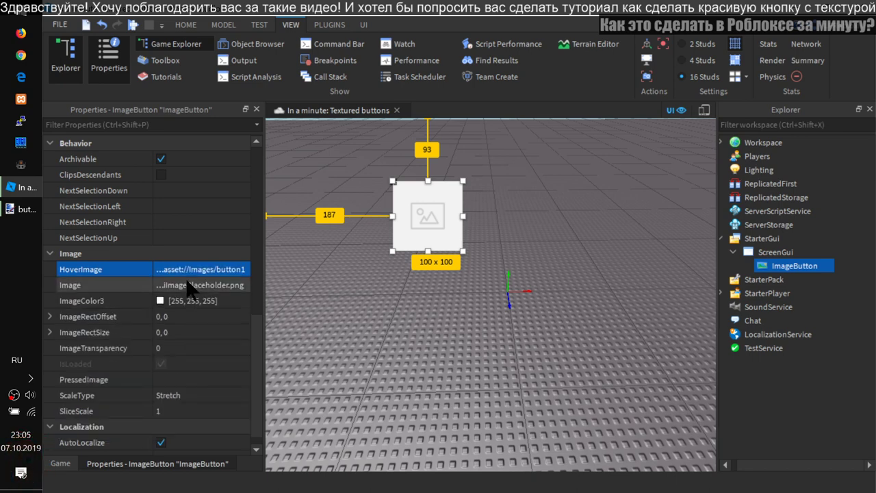
{"action": "left_click", "coordinate": [187, 285]}
{"action": "left_click", "coordinate": [175, 382]}
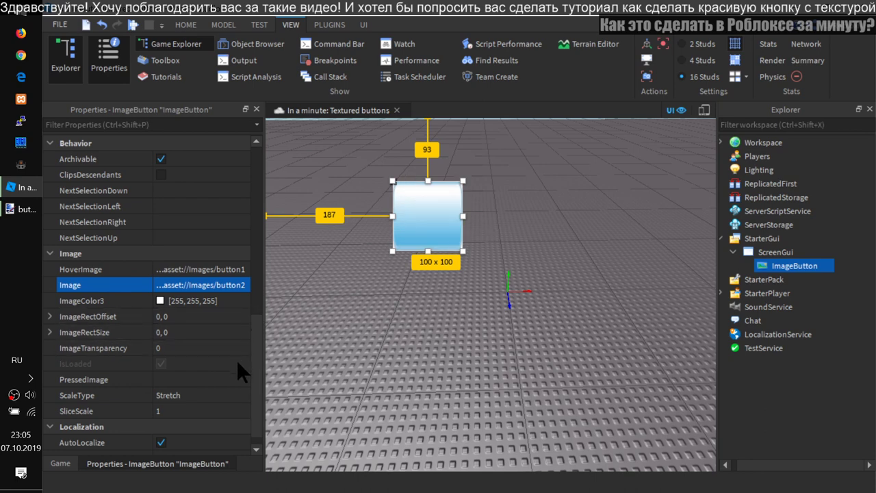
Step: Set the ImageButton's PressedImage to button3 and try out the button in the viewport
{"action": "left_click", "coordinate": [183, 376]}
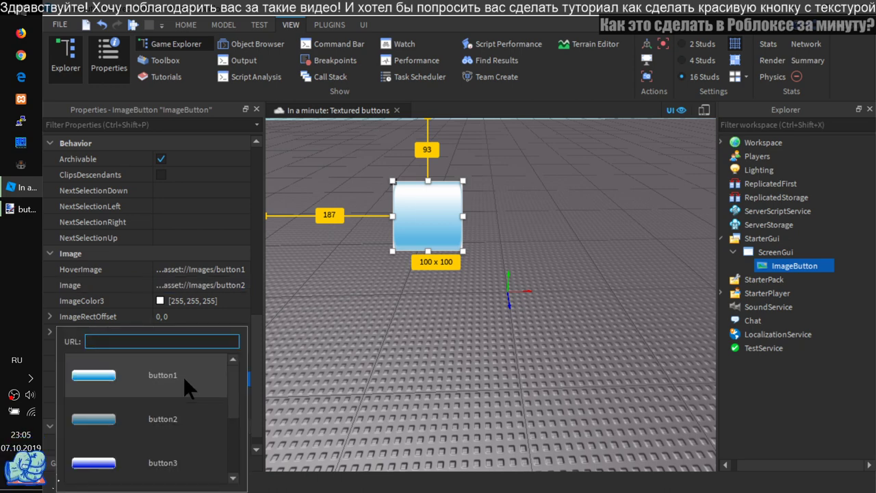
{"action": "left_click", "coordinate": [146, 463]}
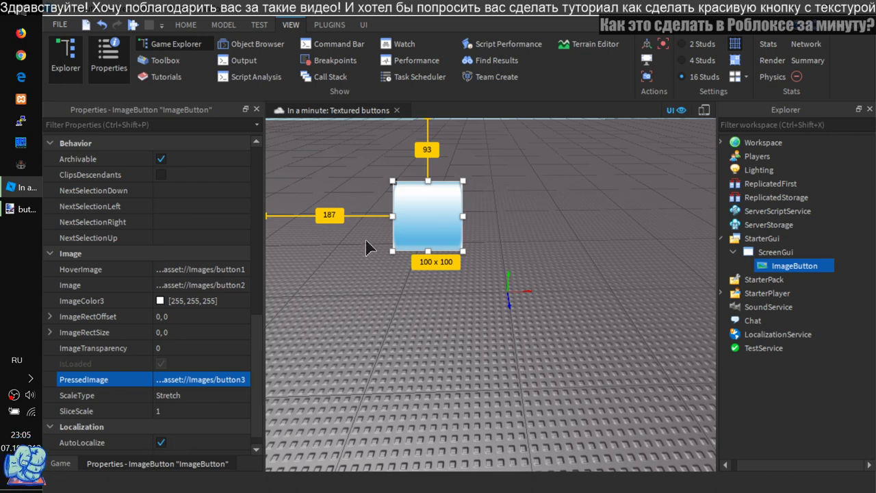
{"action": "left_click", "coordinate": [424, 224]}
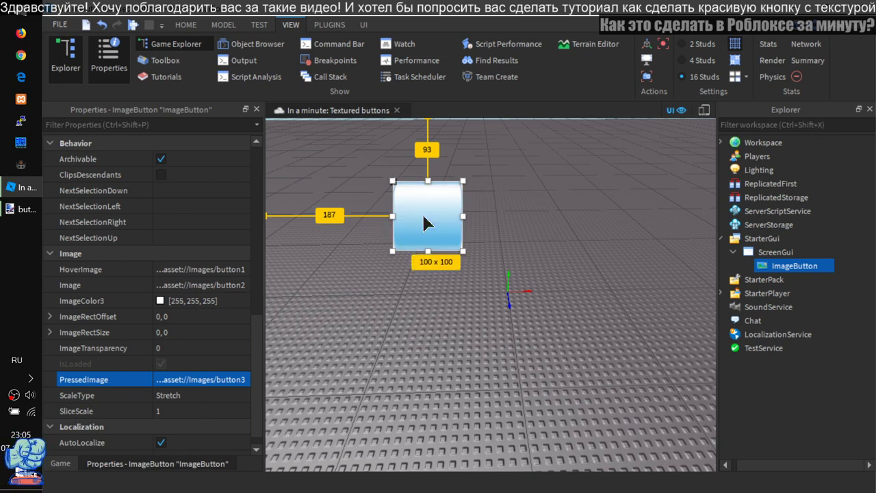
{"action": "left_click", "coordinate": [425, 223]}
{"action": "left_click", "coordinate": [425, 224]}
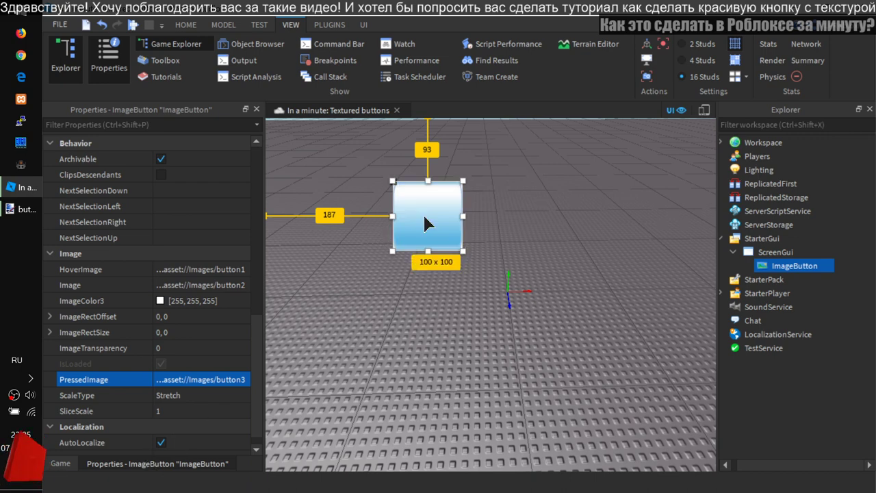
{"action": "left_click", "coordinate": [426, 224]}
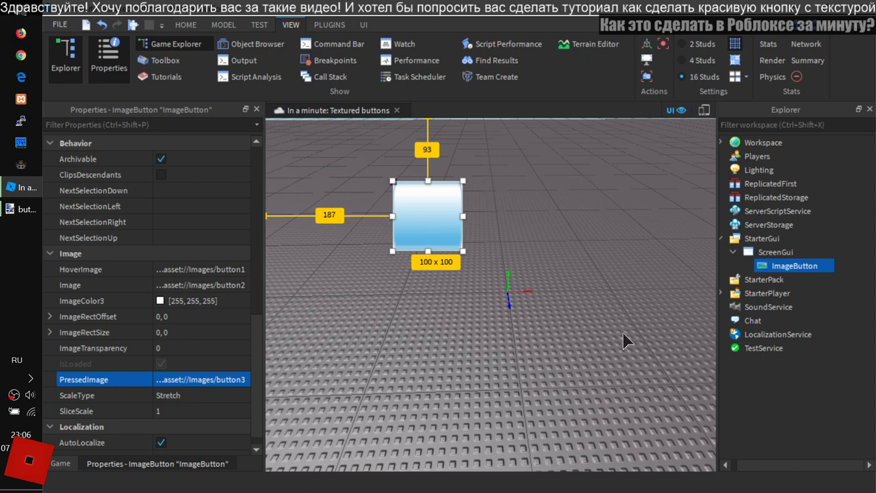
Step: Stretch the ImageButton to about 503 × 95 px and move it to about 77 px across and 112 px down
{"action": "left_click", "coordinate": [435, 234]}
{"action": "left_click_drag", "start_coordinate": [464, 214], "coordinate": [631, 215]}
{"action": "left_click_drag", "start_coordinate": [510, 181], "coordinate": [512, 204]}
{"action": "mouse_move", "coordinate": [491, 235]}
{"action": "left_mouse_down"}
{"action": "mouse_move", "coordinate": [469, 236]}
{"action": "mouse_move", "coordinate": [477, 231]}
{"action": "left_mouse_up"}
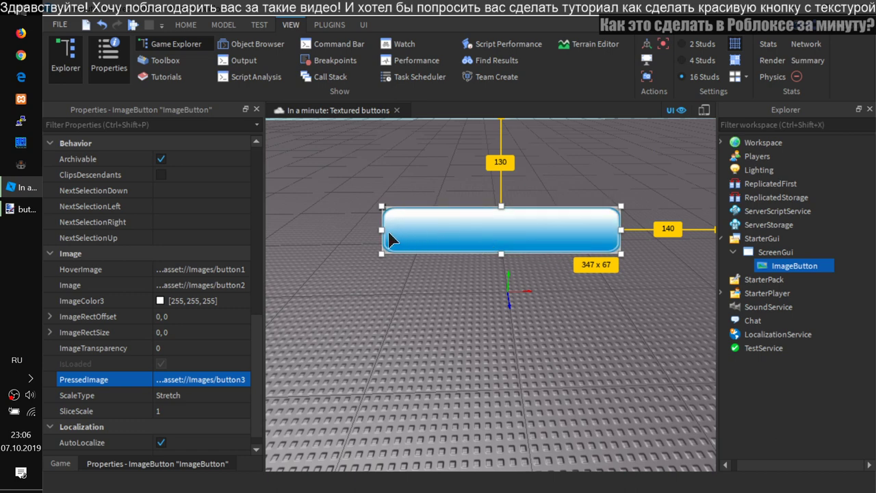
{"action": "left_click_drag", "start_coordinate": [388, 234], "coordinate": [358, 230]}
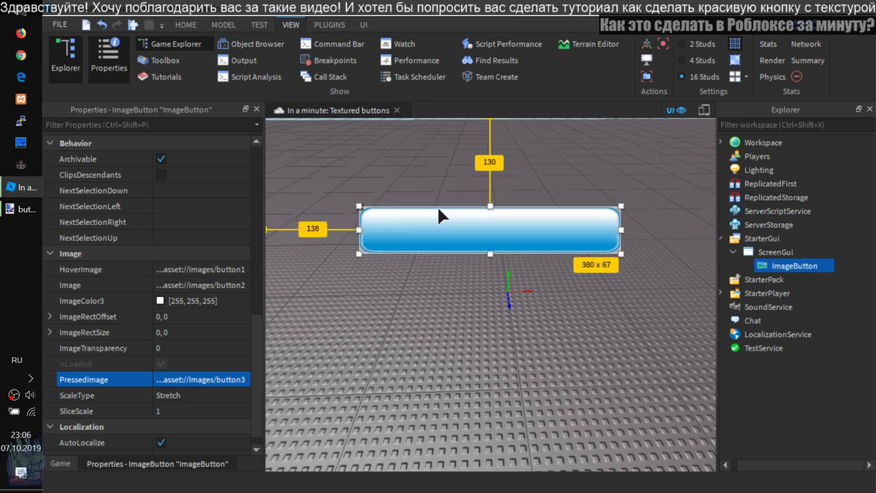
{"action": "left_click_drag", "start_coordinate": [489, 253], "coordinate": [489, 272]}
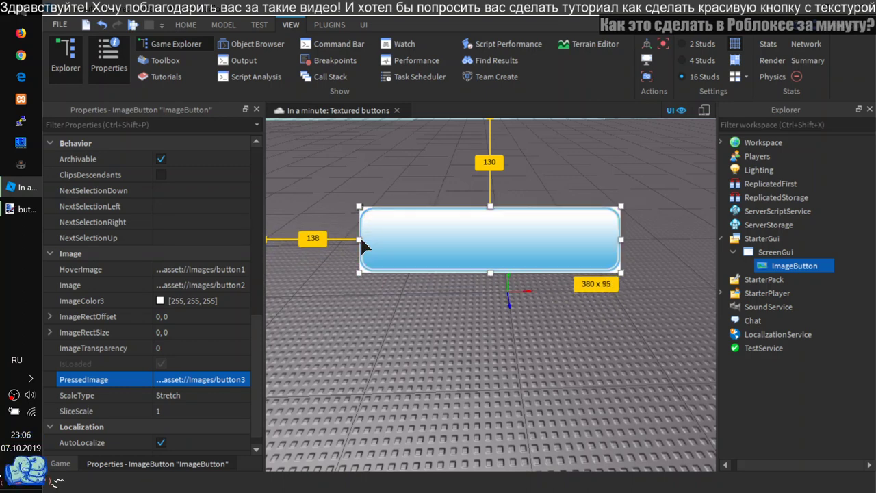
{"action": "left_click_drag", "start_coordinate": [362, 241], "coordinate": [319, 240]}
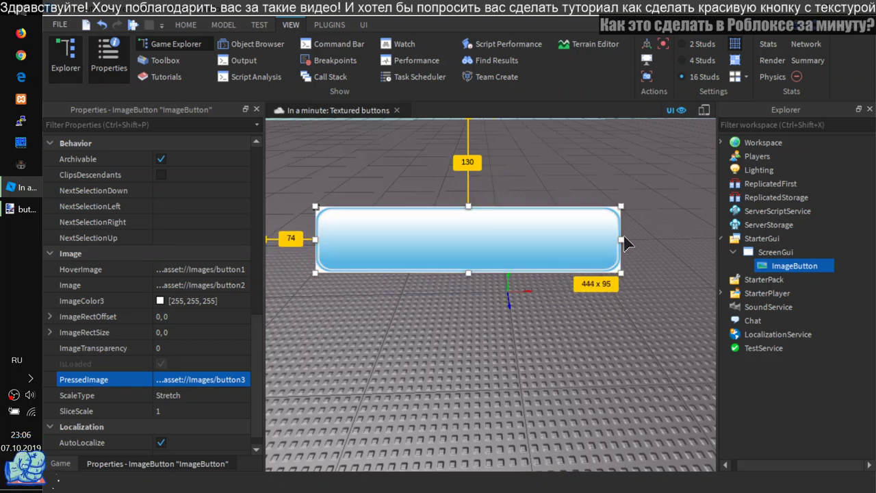
{"action": "left_click_drag", "start_coordinate": [621, 239], "coordinate": [661, 239]}
{"action": "mouse_move", "coordinate": [406, 219]}
{"action": "left_mouse_down"}
{"action": "mouse_move", "coordinate": [426, 195]}
{"action": "mouse_move", "coordinate": [411, 205]}
{"action": "left_mouse_up"}
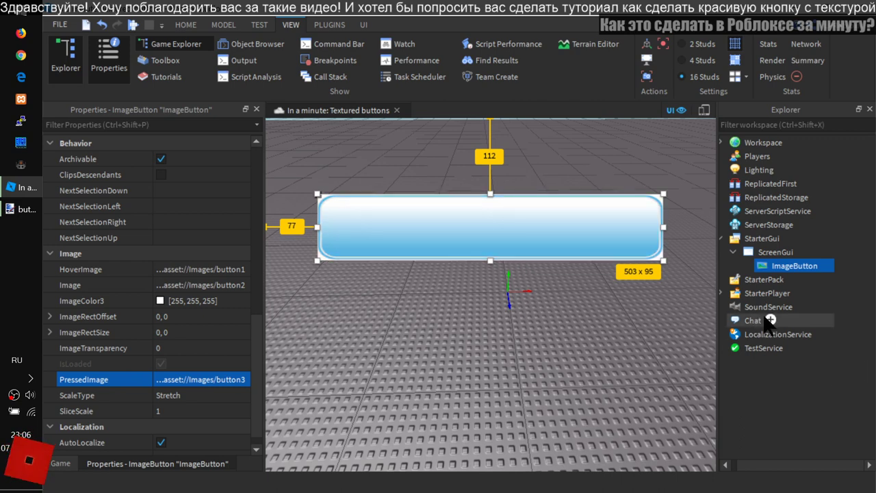
Step: Set the ImageButton's BackgroundColor3 to the pinkish red 255, 14, 90
{"action": "left_click_drag", "start_coordinate": [256, 326], "coordinate": [273, 135]}
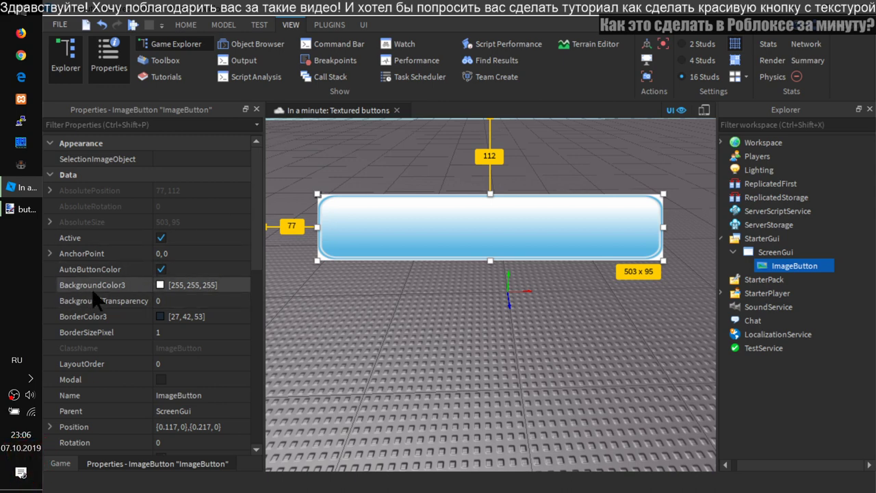
{"action": "left_click", "coordinate": [160, 285]}
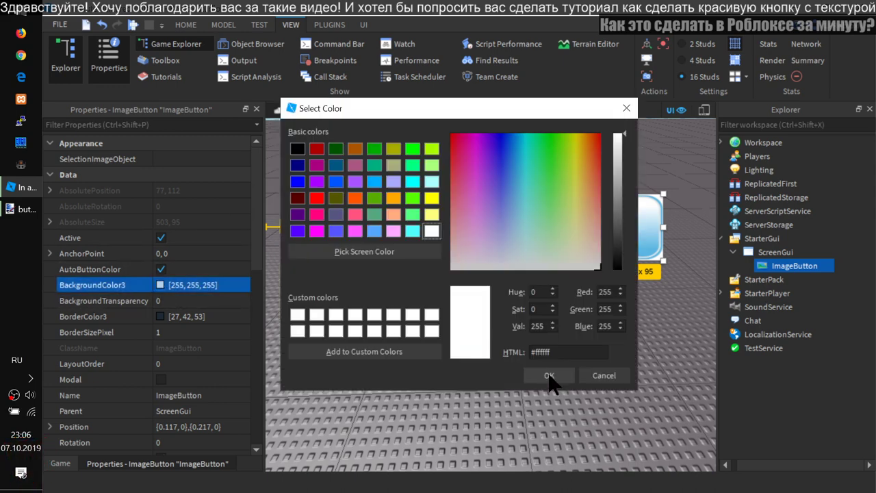
{"action": "left_click", "coordinate": [457, 139]}
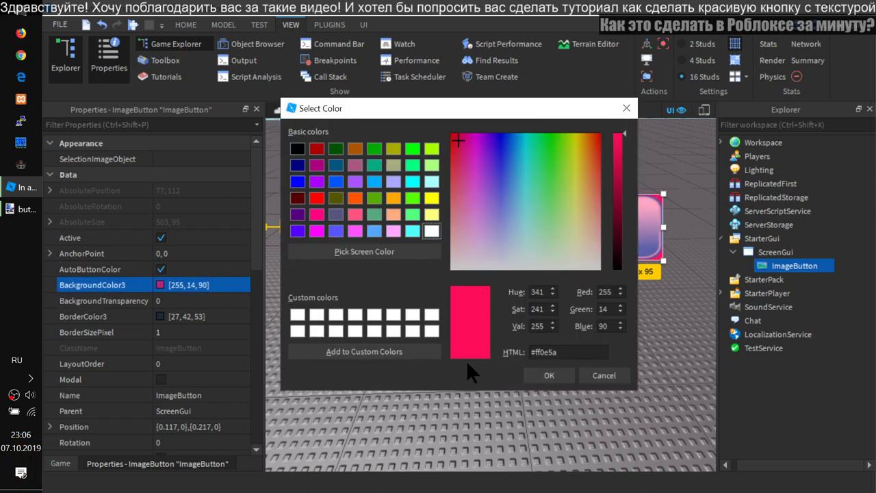
{"action": "left_click", "coordinate": [540, 375]}
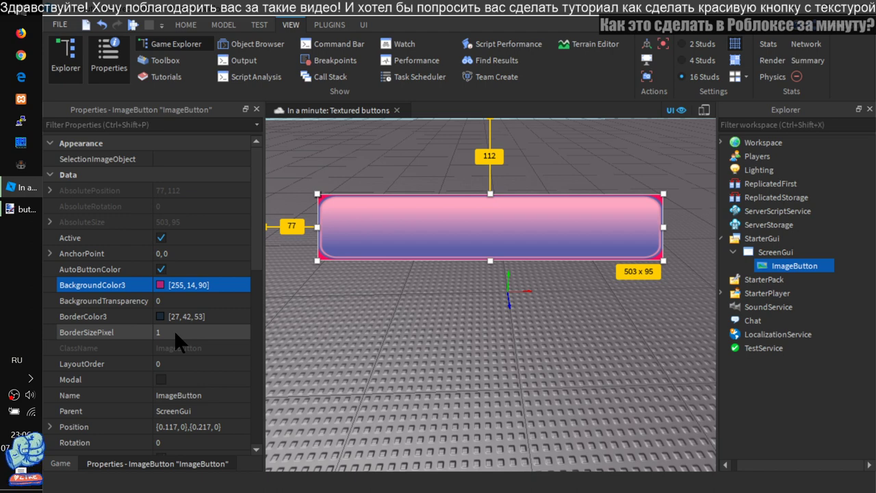
Step: Set the ImageButton's BackgroundTransparency to 1 and deselect the button
{"action": "left_click", "coordinate": [174, 302]}
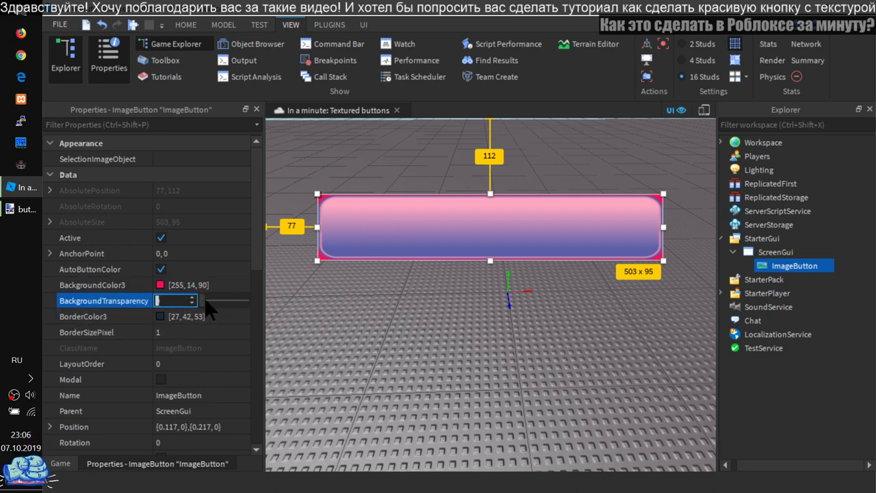
{"action": "left_click_drag", "start_coordinate": [204, 297], "coordinate": [282, 304]}
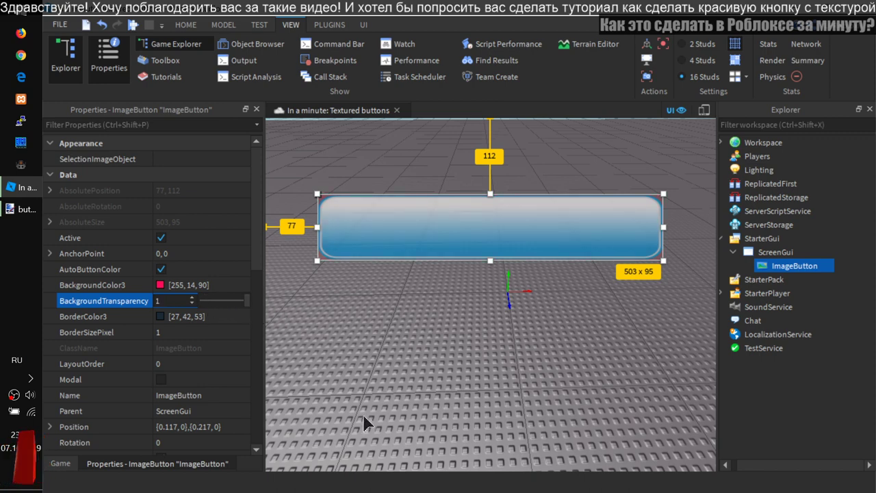
{"action": "left_click", "coordinate": [492, 351]}
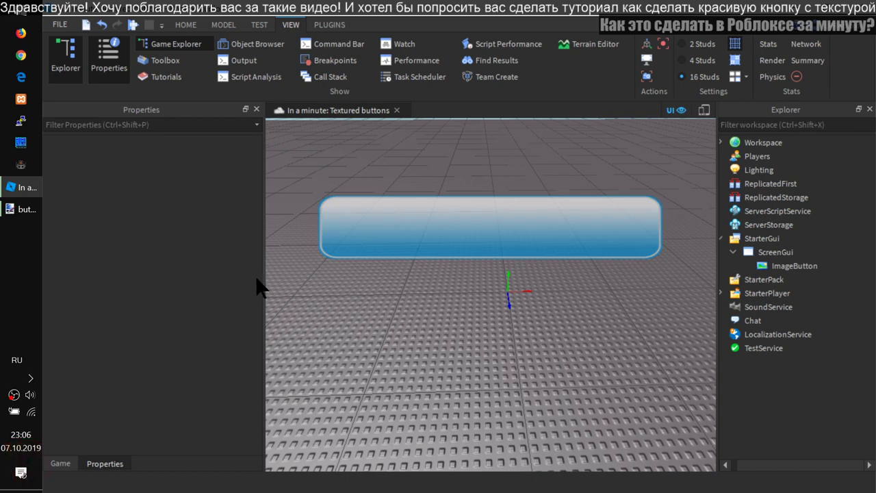
Step: Look at the semi-transparent button texture in Paint.NET, return to Roblox Studio and select the ImageButton
{"action": "left_click", "coordinate": [21, 209]}
{"action": "left_click", "coordinate": [404, 46]}
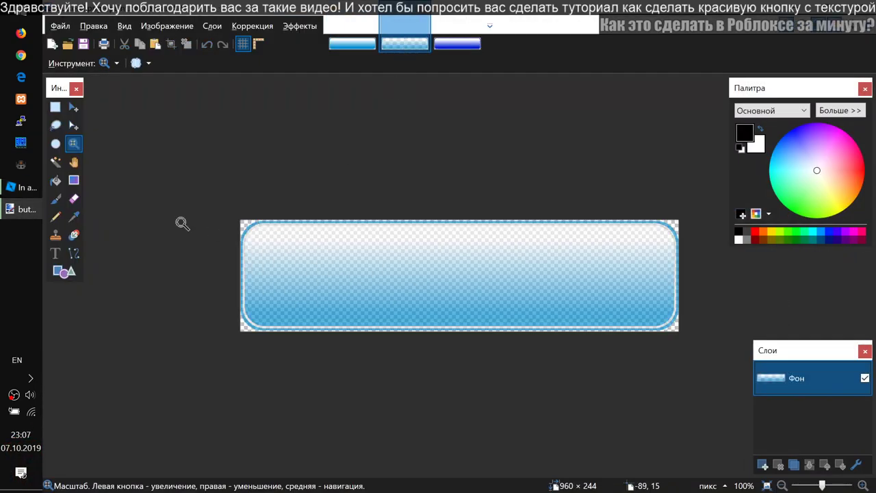
{"action": "left_click", "coordinate": [20, 187]}
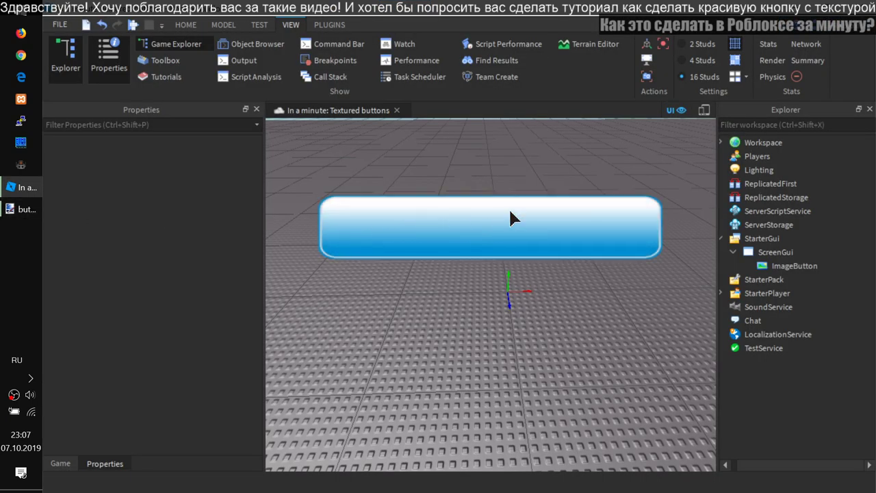
{"action": "left_click", "coordinate": [780, 267]}
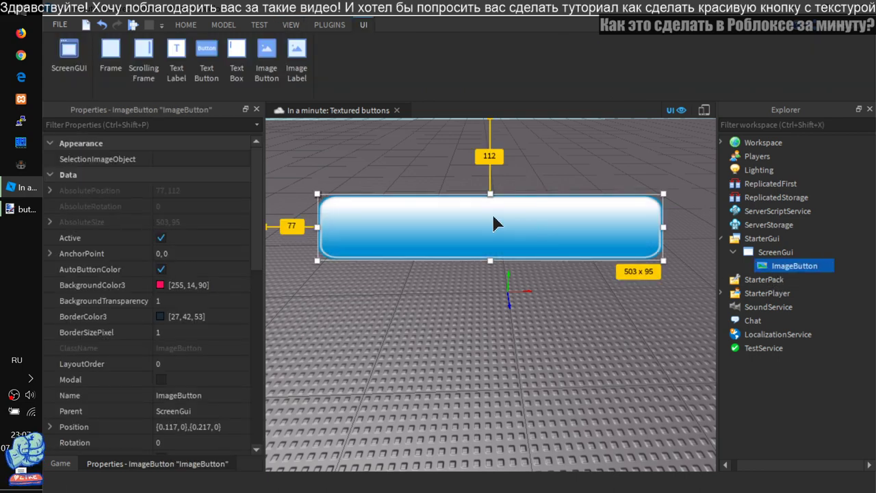
Step: Nudge the ImageButton to about 91 px across and 111 px down and set its AnchorPoint to 0.5, 0.5
{"action": "mouse_move", "coordinate": [456, 225]}
{"action": "left_mouse_down"}
{"action": "mouse_move", "coordinate": [475, 225]}
{"action": "mouse_move", "coordinate": [467, 227]}
{"action": "left_mouse_up"}
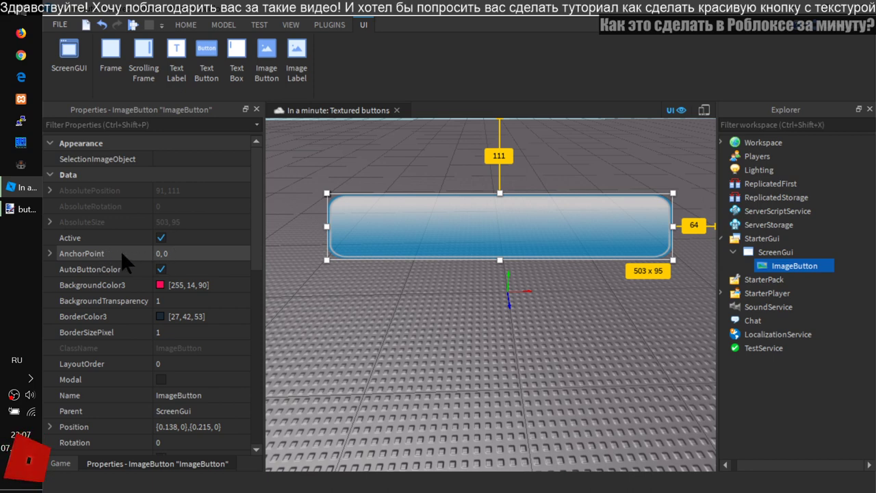
{"action": "left_click", "coordinate": [161, 254]}
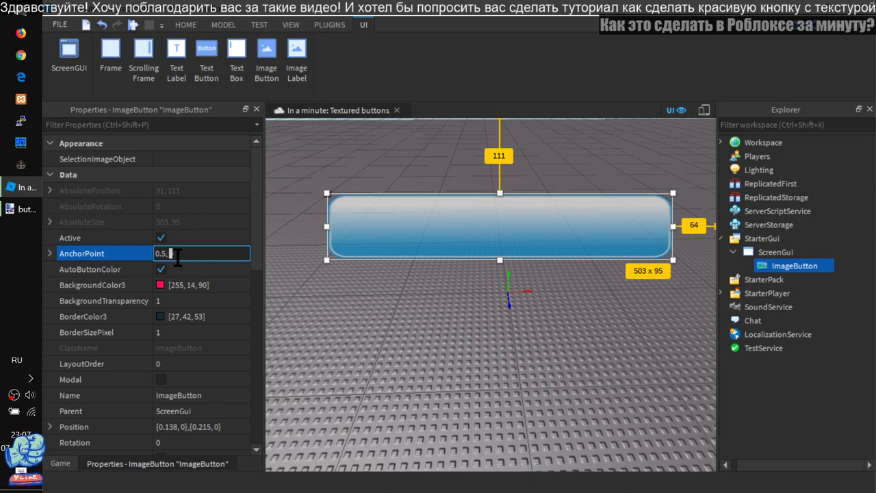
{"action": "key", "text": "shift+Left"}
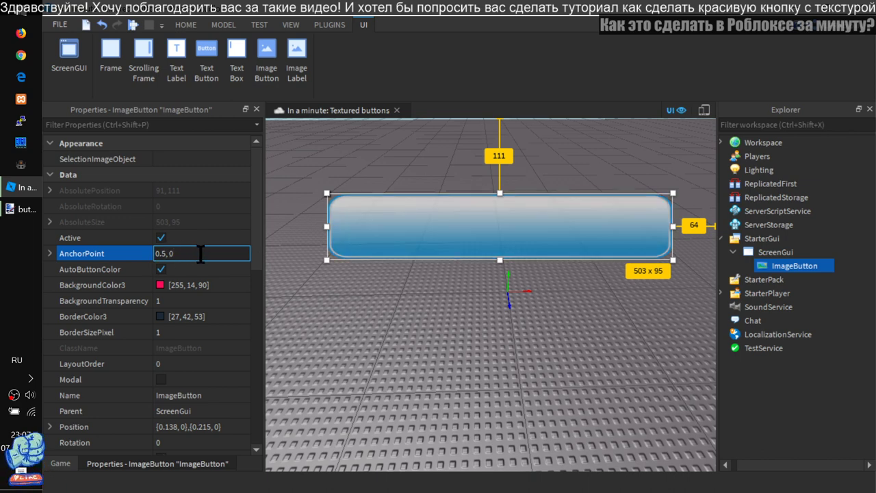
{"action": "type", "text": "ю"}
{"action": "type", "text": ".5"}
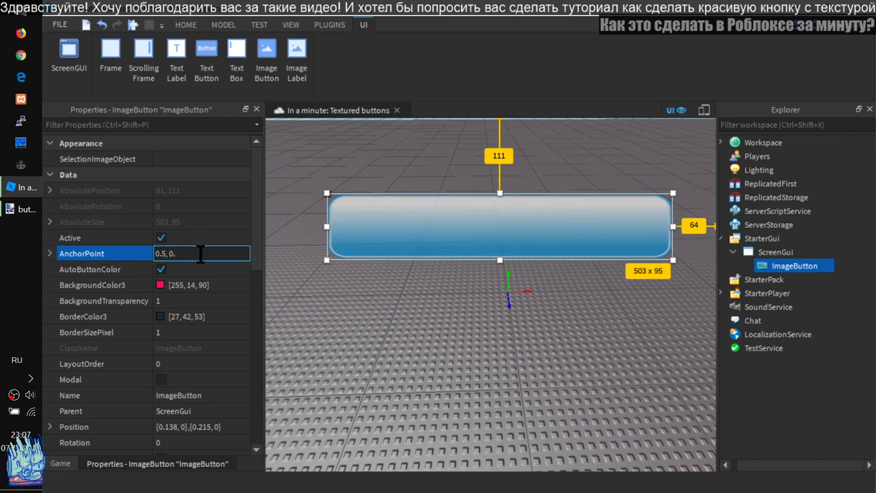
{"action": "key", "text": "Return"}
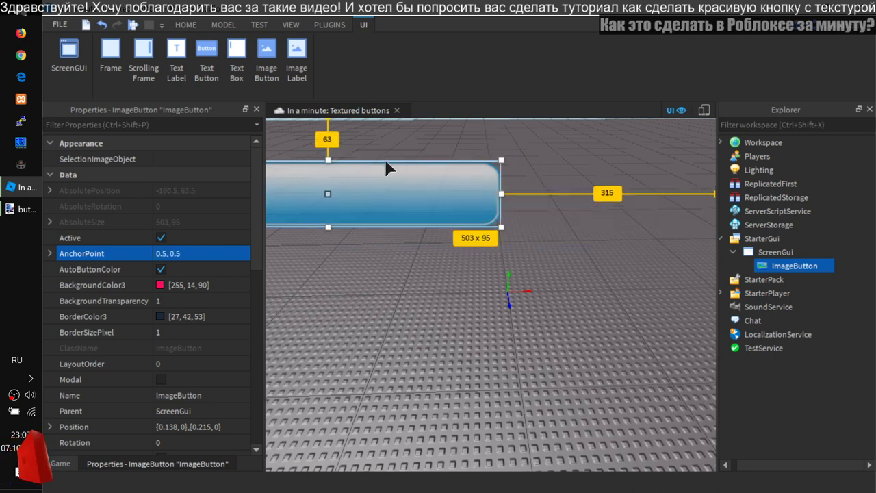
Step: Move the ImageButton back into view, centred horizontally at about 77 px across and 134 px down
{"action": "left_click_drag", "start_coordinate": [381, 203], "coordinate": [561, 245]}
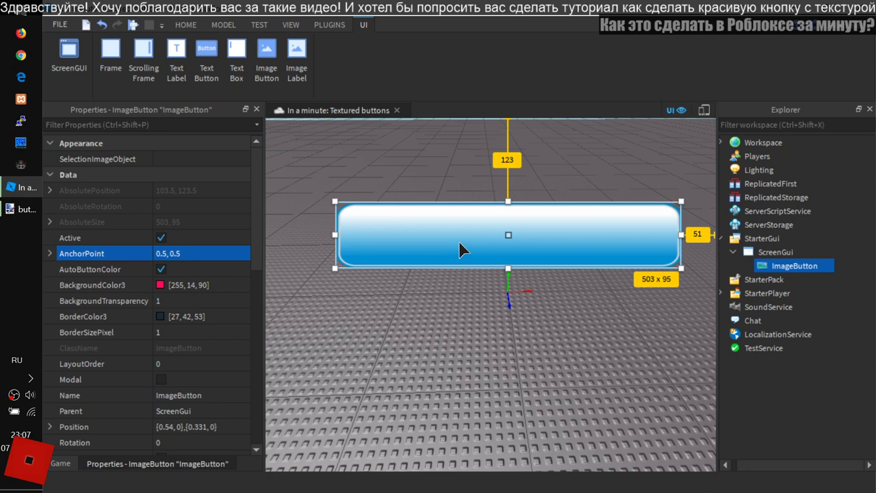
{"action": "left_click_drag", "start_coordinate": [460, 251], "coordinate": [453, 243]}
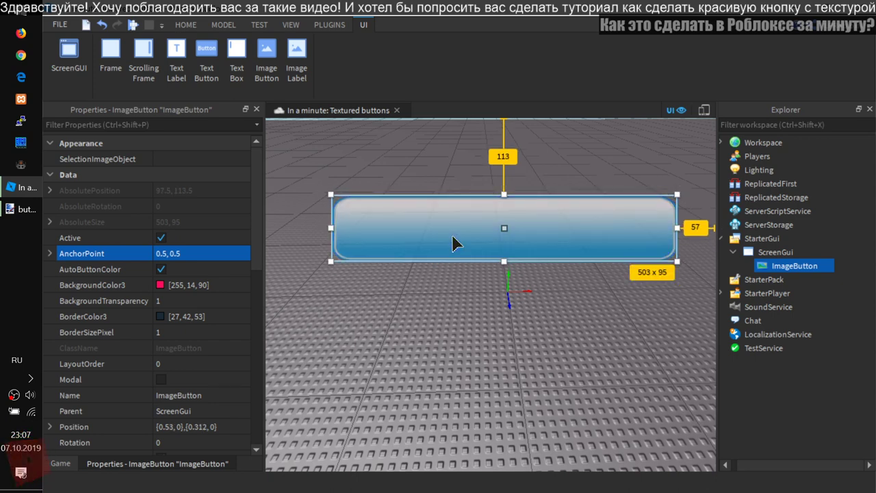
{"action": "left_click_drag", "start_coordinate": [453, 243], "coordinate": [429, 257]}
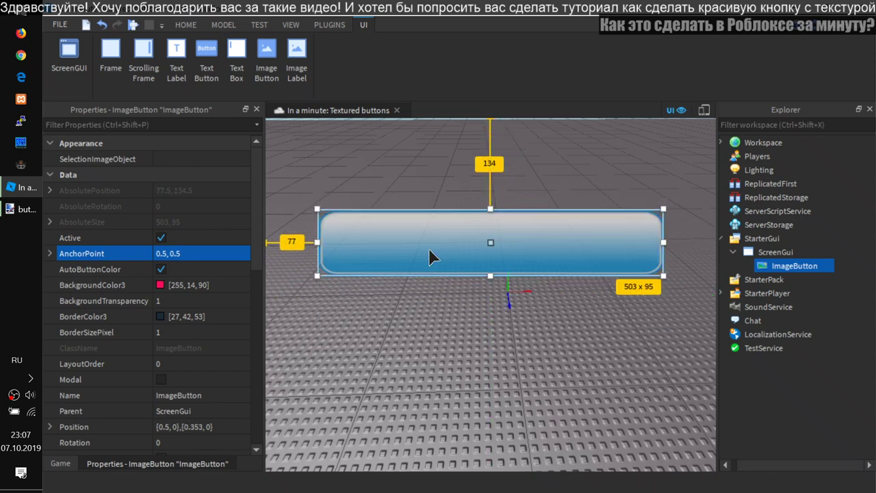
Step: Turn on the device emulator and preview the button on the iPhone 4S and iPhone 5 screens
{"action": "left_click", "coordinate": [260, 26]}
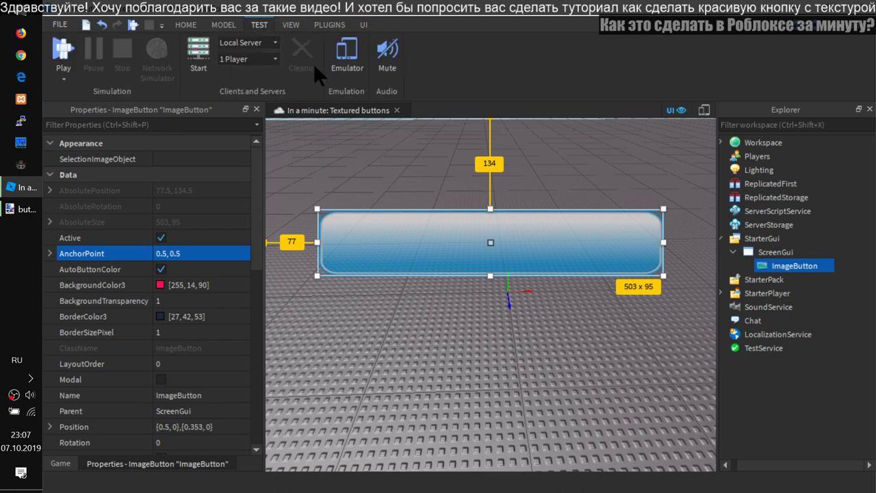
{"action": "left_click", "coordinate": [347, 56]}
{"action": "left_click", "coordinate": [403, 125]}
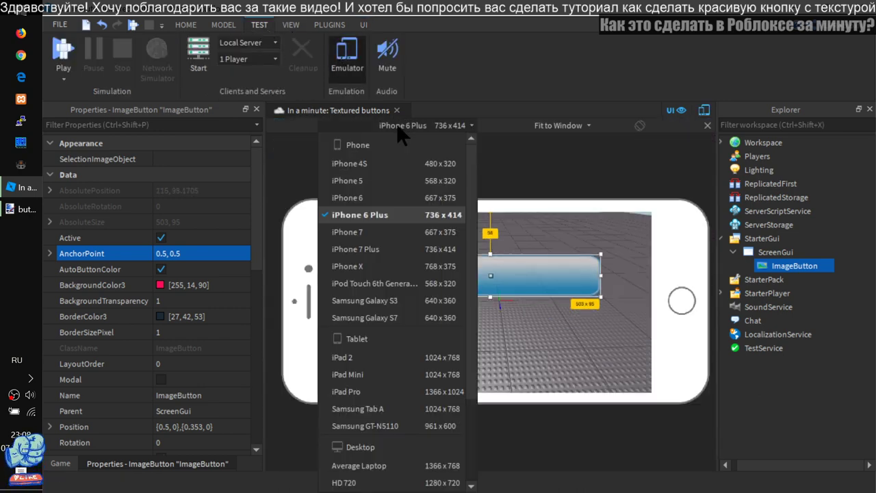
{"action": "left_click", "coordinate": [363, 163]}
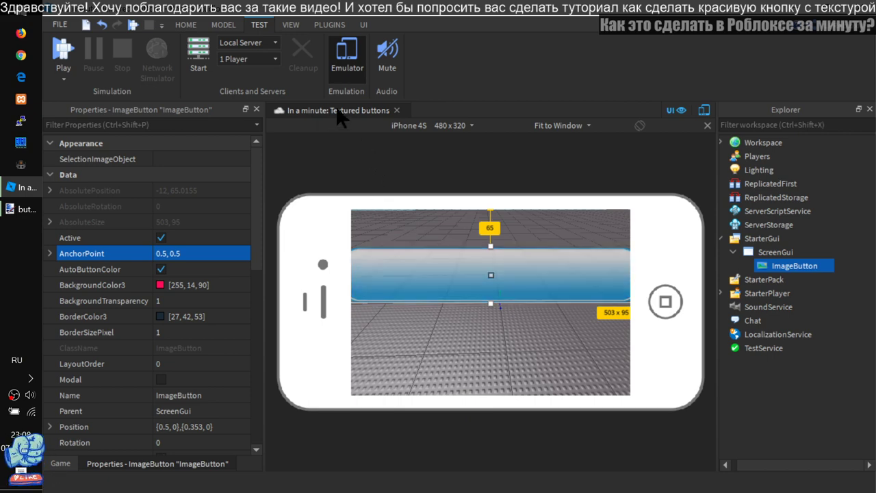
{"action": "left_click", "coordinate": [427, 123]}
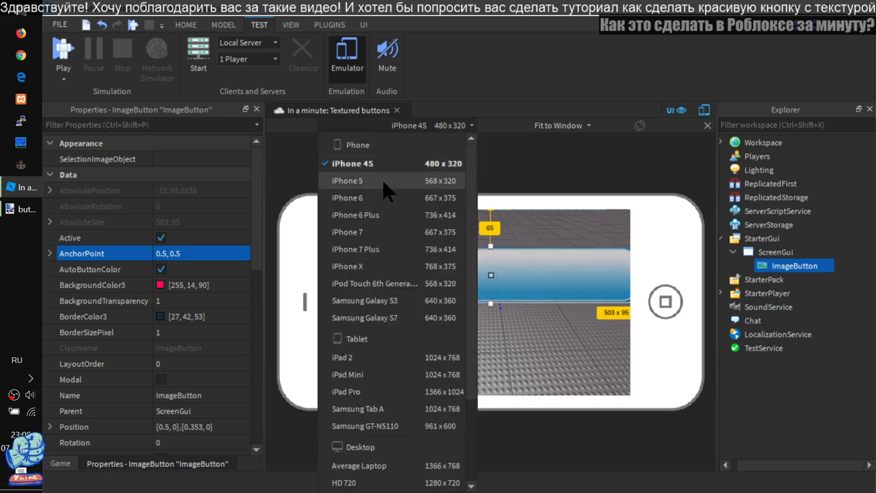
{"action": "left_click", "coordinate": [382, 179]}
Step: Preview the button on the emulated iPad 2 and look through the other available devices
{"action": "left_click", "coordinate": [421, 125]}
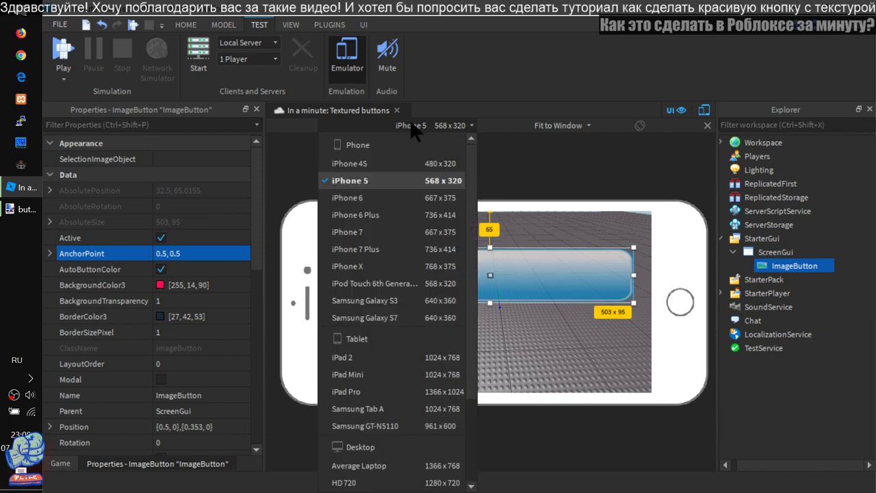
{"action": "left_click", "coordinate": [371, 359]}
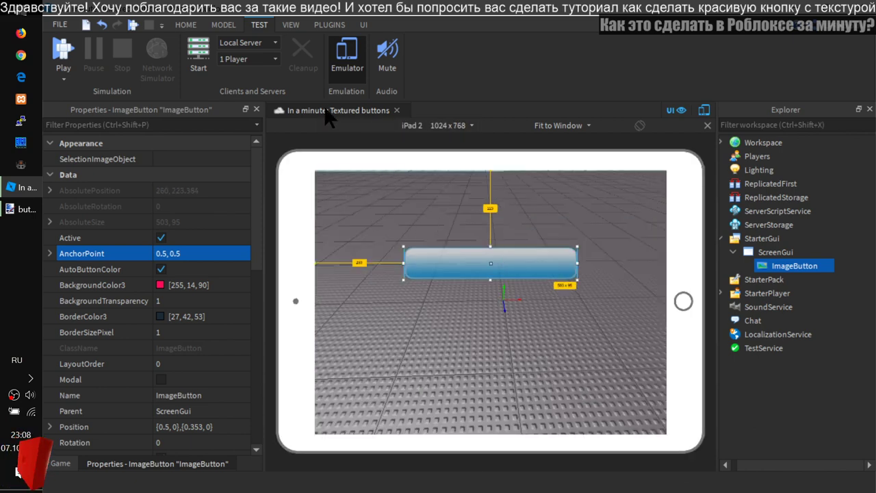
{"action": "left_click", "coordinate": [411, 126]}
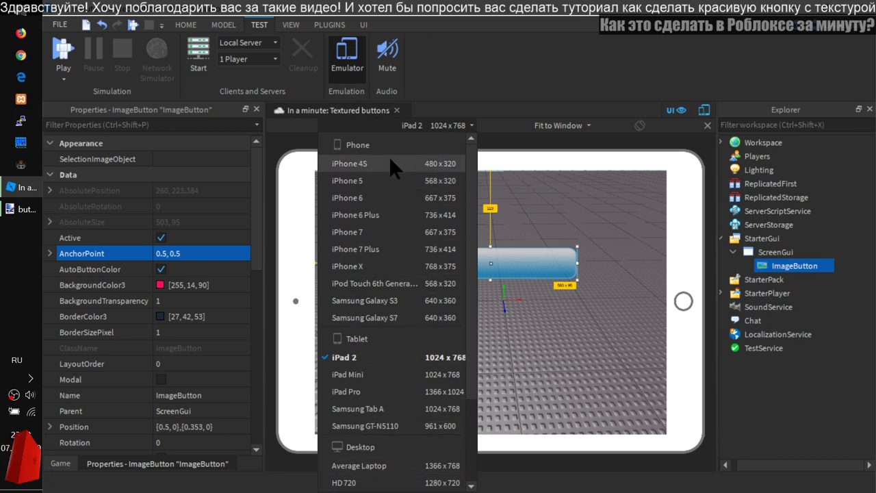
{"action": "scroll", "coordinate": [361, 452], "scroll_direction": "down", "scroll_amount": 2}
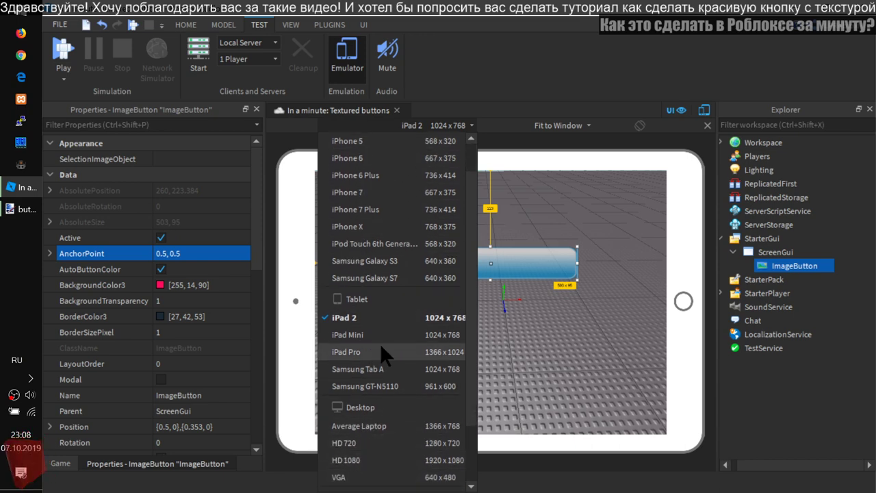
{"action": "scroll", "coordinate": [380, 343], "scroll_direction": "up", "scroll_amount": 2}
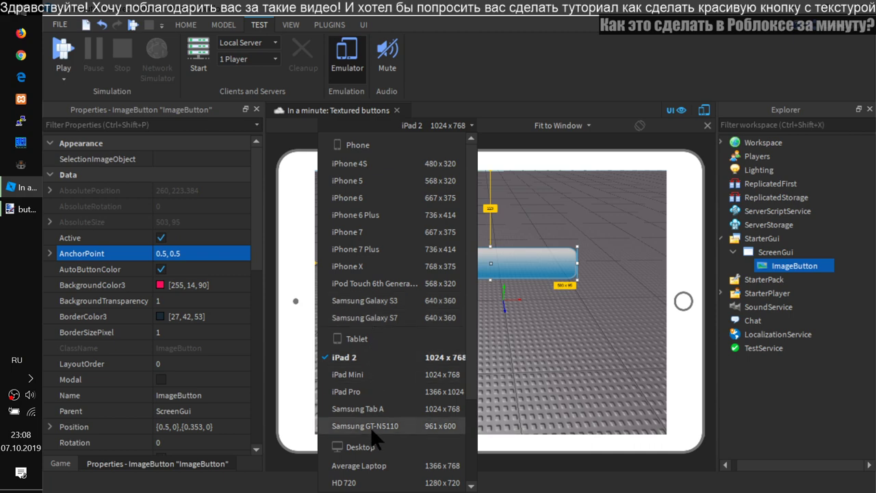
{"action": "left_click", "coordinate": [500, 38]}
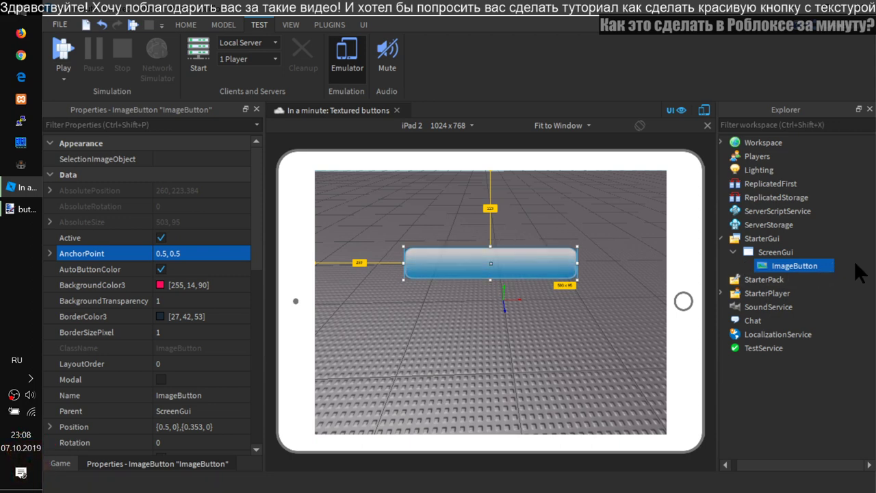
Step: Duplicate the ScreenGui under StarterGui and delete the copy
{"action": "left_click", "coordinate": [773, 253]}
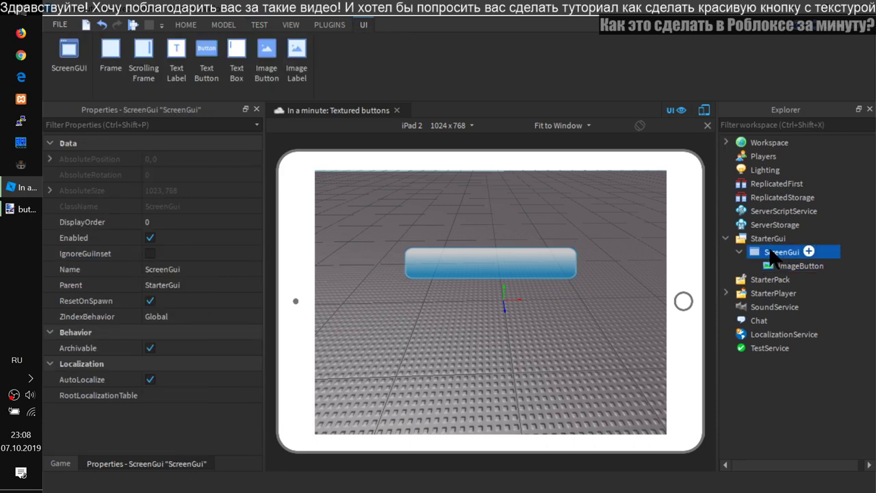
{"action": "key", "text": "ctrl+d"}
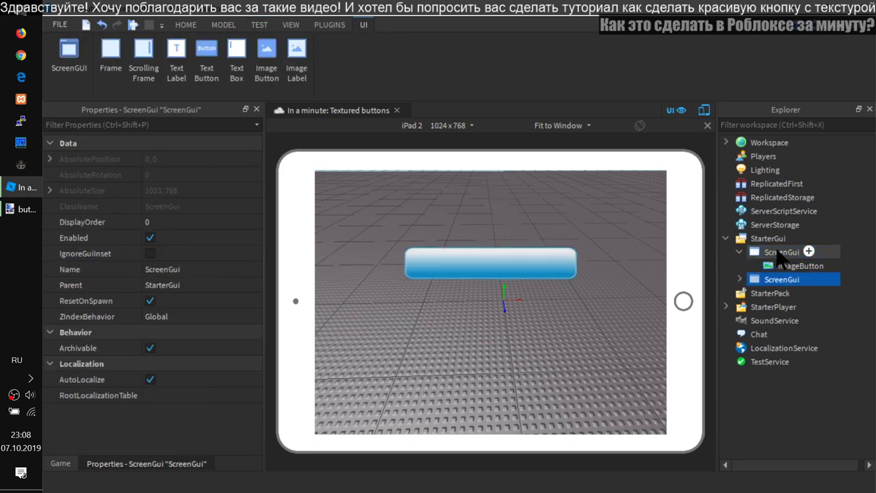
{"action": "right_click", "coordinate": [778, 291]}
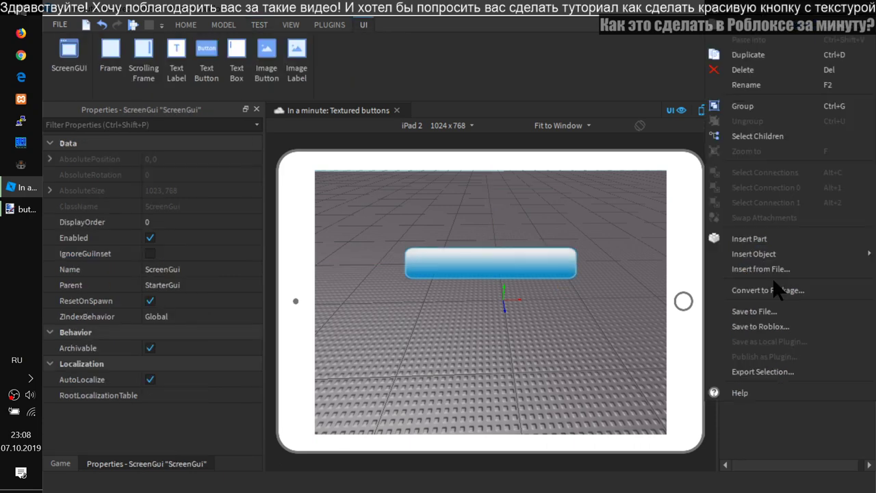
{"action": "left_click", "coordinate": [751, 65]}
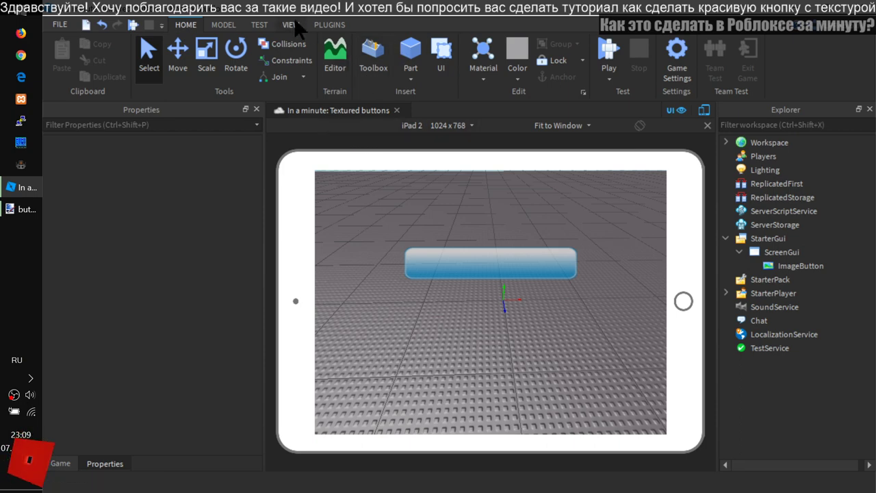
Step: Turn off the device emulator and select the ImageButton in the ScreenGui
{"action": "left_click", "coordinate": [258, 25]}
{"action": "left_click", "coordinate": [347, 55]}
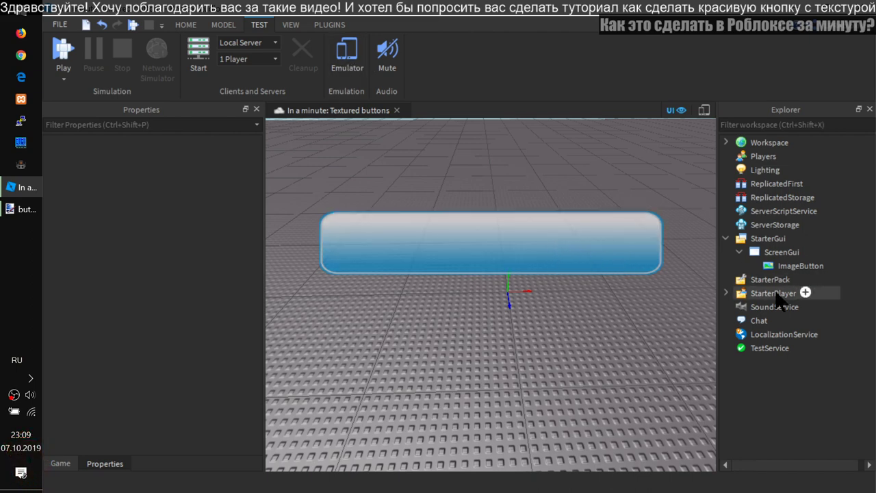
{"action": "left_click", "coordinate": [787, 266]}
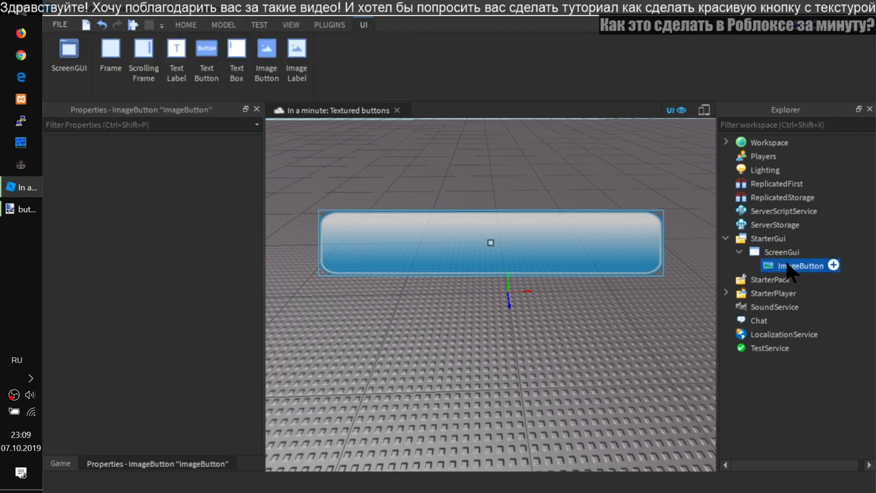
{"action": "left_click", "coordinate": [640, 259]}
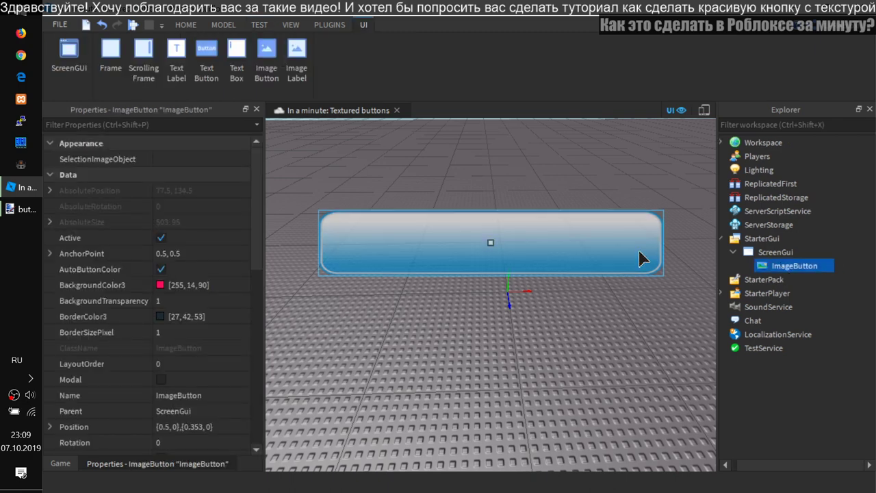
{"action": "left_click", "coordinate": [772, 267]}
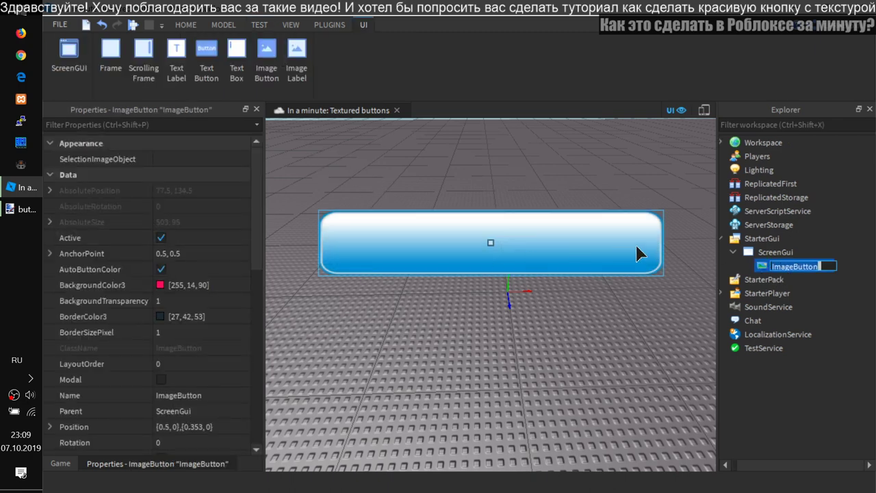
{"action": "left_click", "coordinate": [761, 269]}
{"action": "key", "text": "F2"}
{"action": "left_click", "coordinate": [784, 384]}
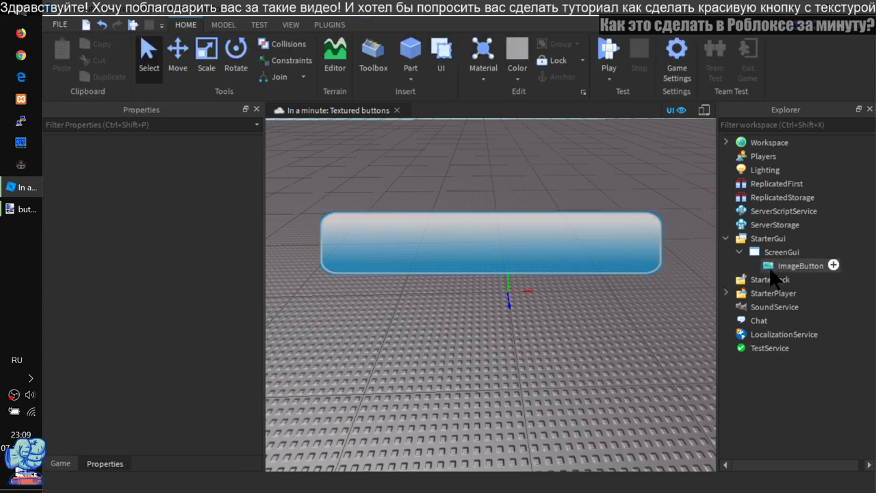
Step: Narrow the ImageButton to about 395 × 95 px and place it about 143 px down and 111 px from the right edge
{"action": "left_click", "coordinate": [766, 265]}
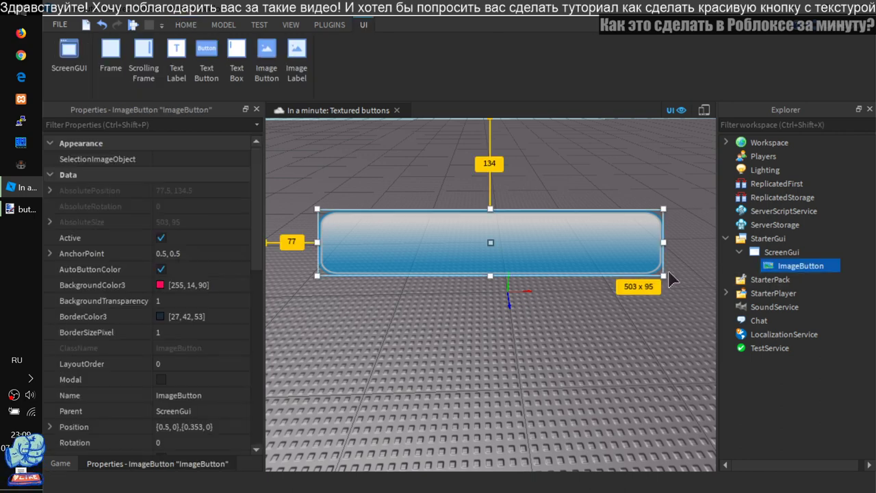
{"action": "left_click_drag", "start_coordinate": [665, 243], "coordinate": [665, 332]}
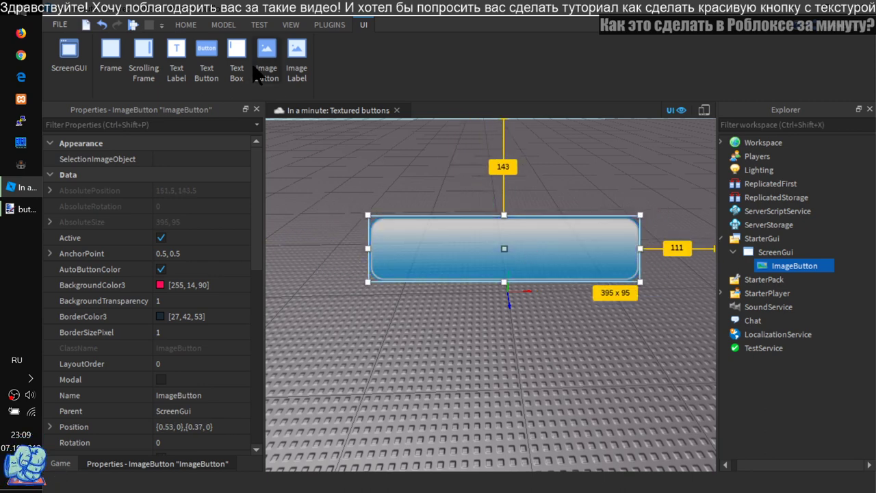
Step: Turn on the device emulator and preview the narrowed button on the iPhone 4S screen
{"action": "left_click", "coordinate": [301, 25]}
{"action": "left_click", "coordinate": [260, 25]}
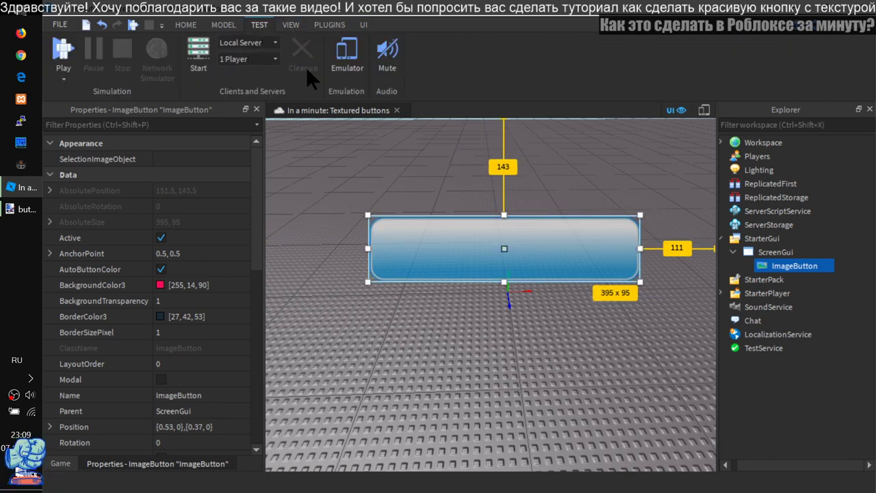
{"action": "left_click", "coordinate": [347, 55]}
{"action": "left_click", "coordinate": [422, 125]}
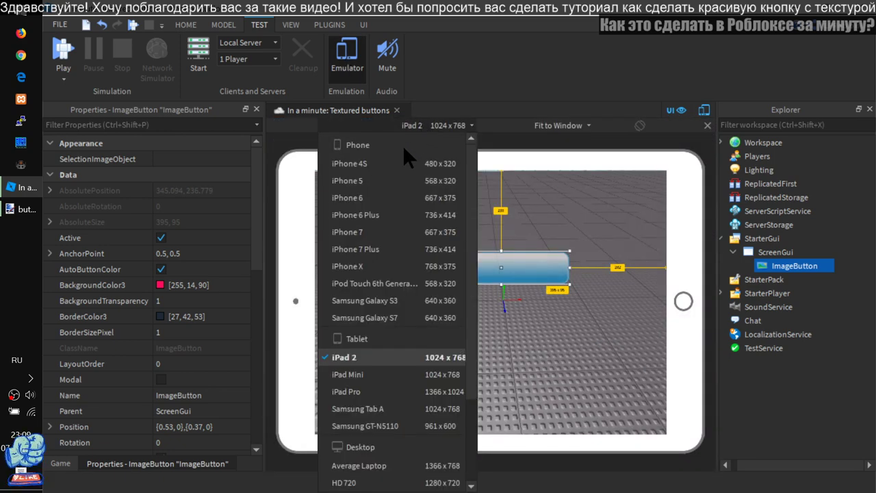
{"action": "left_click", "coordinate": [391, 162]}
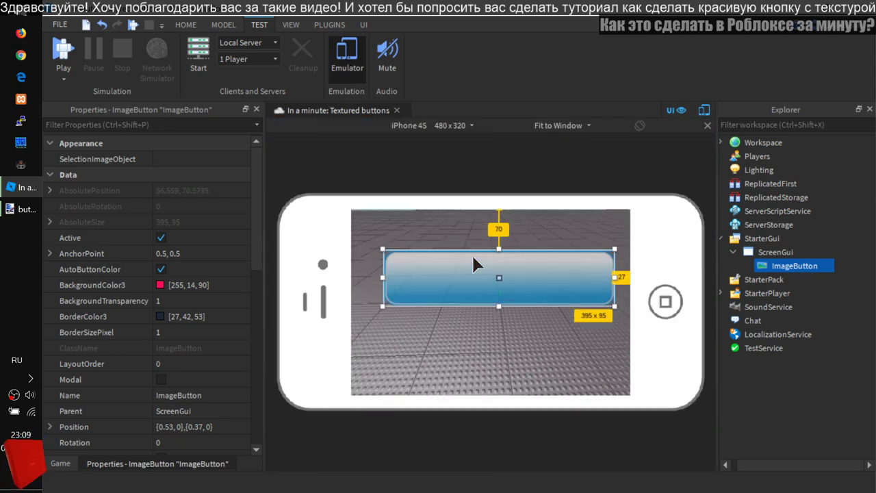
Step: Move the ImageButton up to about 53 px from the top of the iPhone 4S screen and turn off the emulator
{"action": "mouse_move", "coordinate": [471, 288]}
{"action": "left_mouse_down"}
{"action": "mouse_move", "coordinate": [457, 277]}
{"action": "mouse_move", "coordinate": [470, 275]}
{"action": "left_mouse_up"}
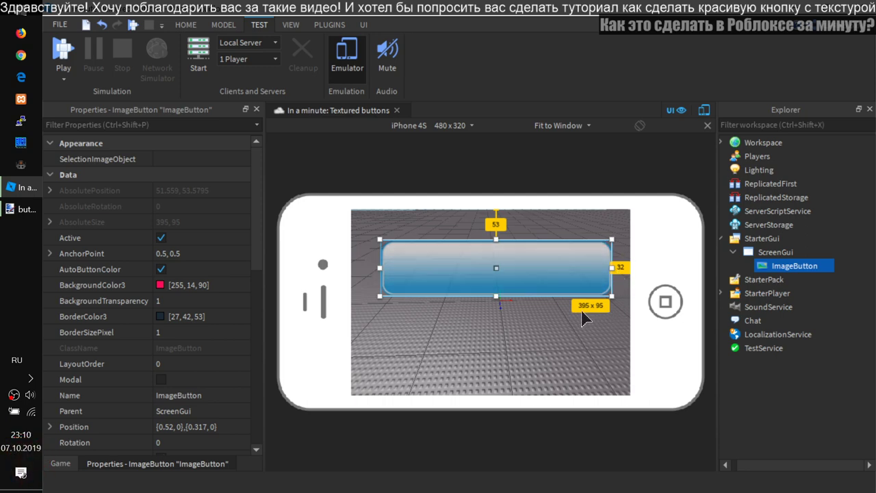
{"action": "left_click", "coordinate": [347, 59]}
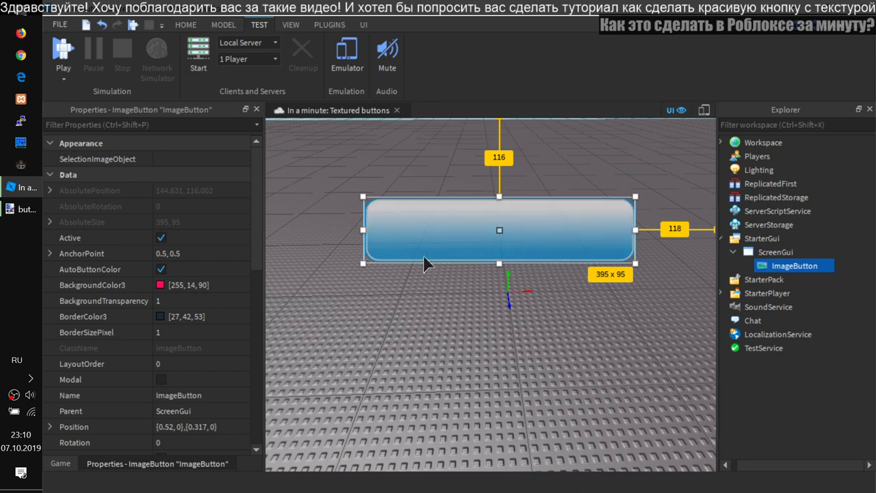
Step: Add a Frame to the ScreenGui about 81 px from the left and 73 px from the top, and nest the ImageButton inside it
{"action": "left_click", "coordinate": [764, 253]}
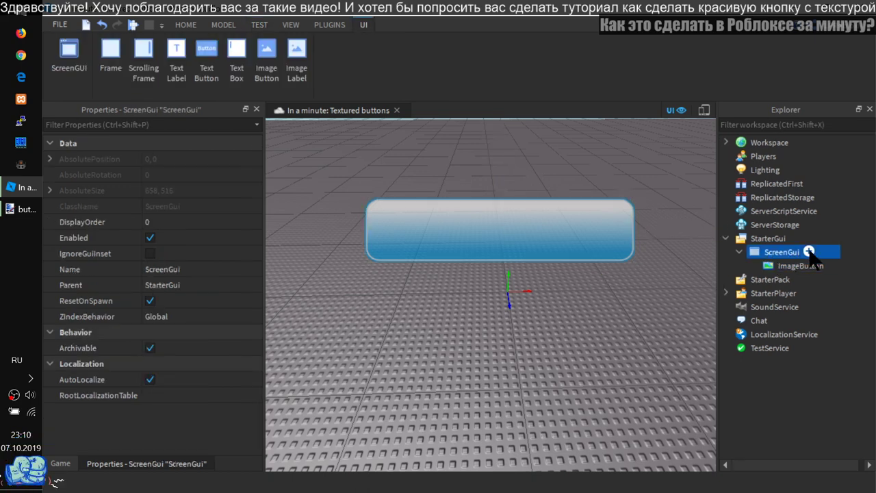
{"action": "left_click", "coordinate": [110, 54]}
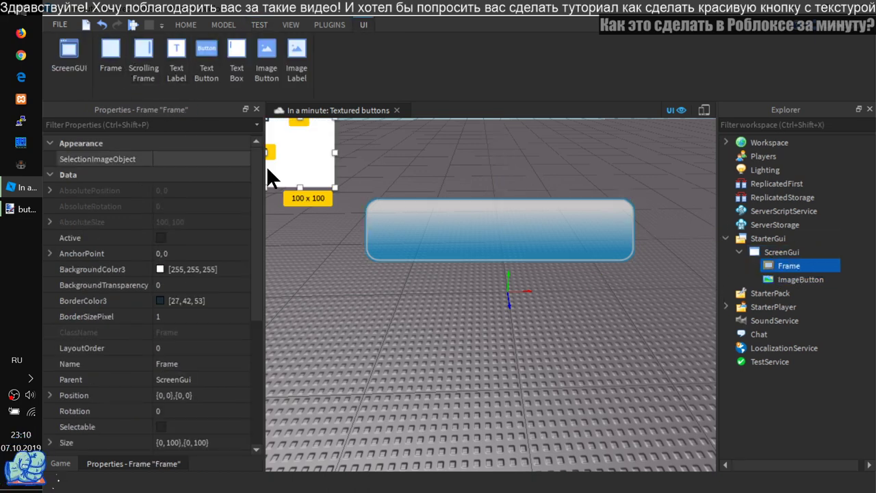
{"action": "left_click_drag", "start_coordinate": [312, 152], "coordinate": [367, 201]}
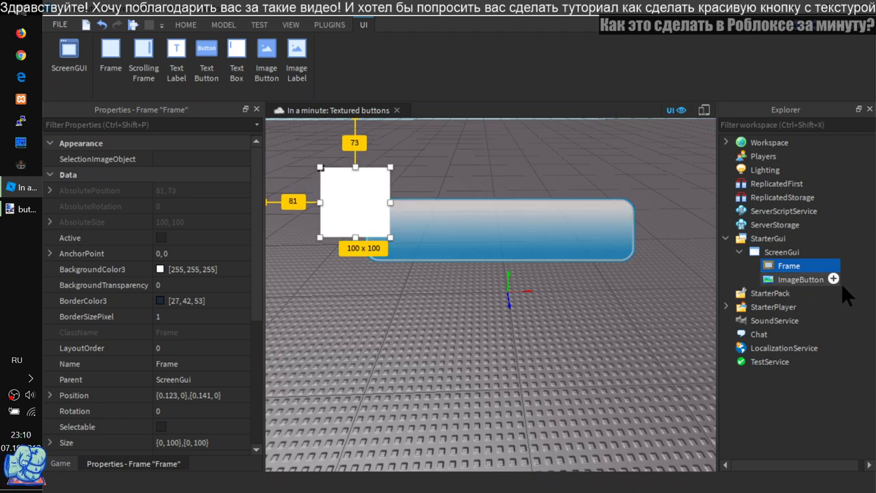
{"action": "left_click_drag", "start_coordinate": [801, 279], "coordinate": [790, 266]}
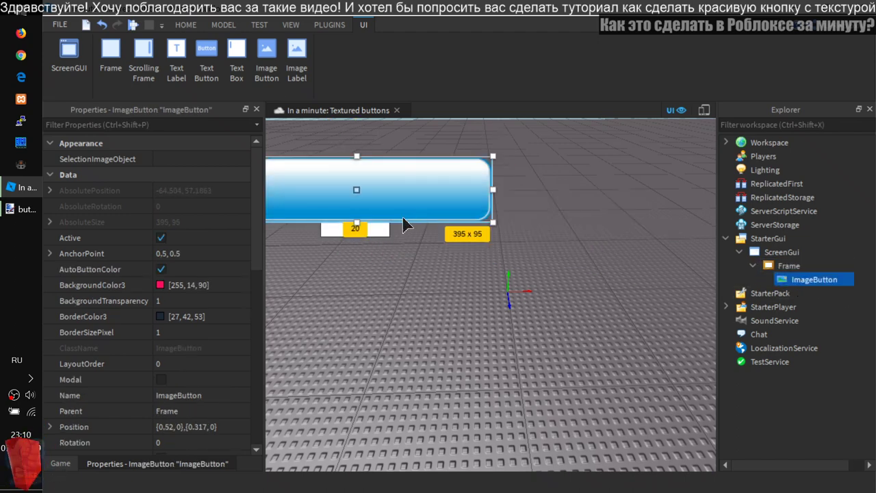
{"action": "left_click_drag", "start_coordinate": [457, 197], "coordinate": [521, 197]}
Step: Enlarge the Frame to about 508 × 402 px and center the ImageButton horizontally in it, about 24 px below its upper edge
{"action": "left_click", "coordinate": [376, 230]}
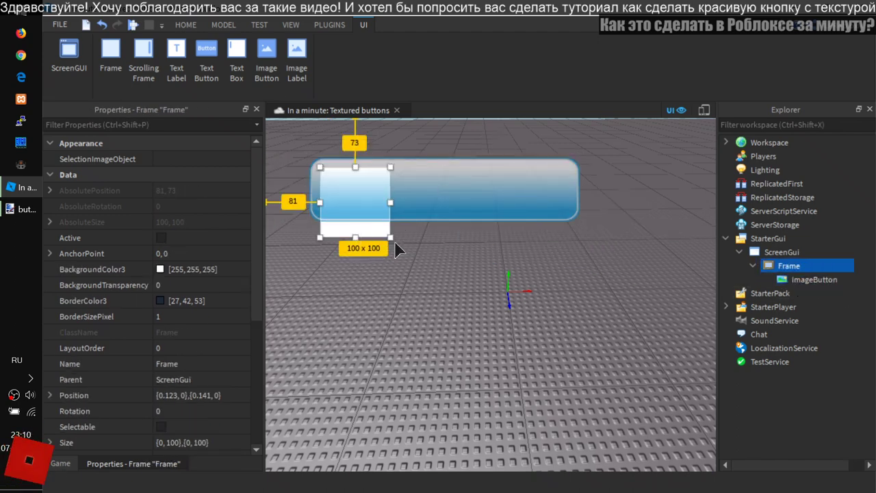
{"action": "left_click_drag", "start_coordinate": [396, 239], "coordinate": [606, 429]}
{"action": "left_click_drag", "start_coordinate": [712, 267], "coordinate": [672, 434]}
{"action": "left_click_drag", "start_coordinate": [541, 217], "coordinate": [503, 209]}
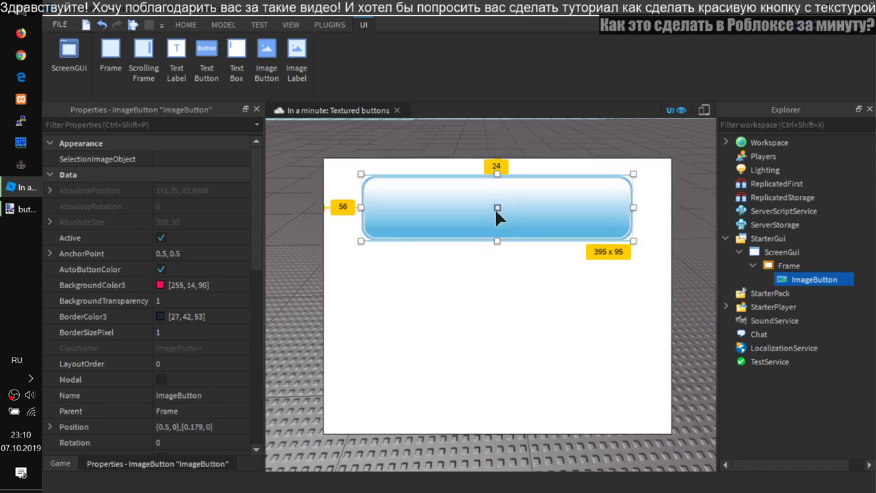
Step: Set the Frame's AnchorPoint to 0.5, 0.5 and move the Frame to the screen center at {0.5, 0},{0.5, 0}
{"action": "left_click", "coordinate": [543, 342]}
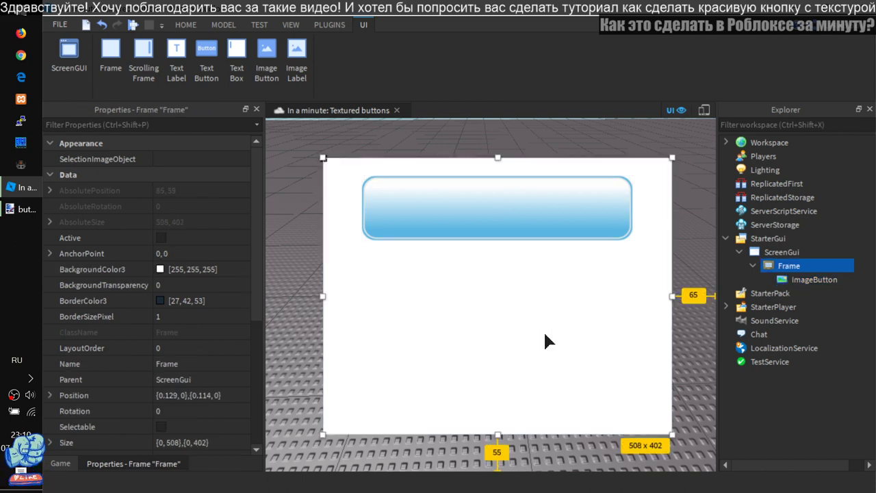
{"action": "left_click", "coordinate": [184, 252]}
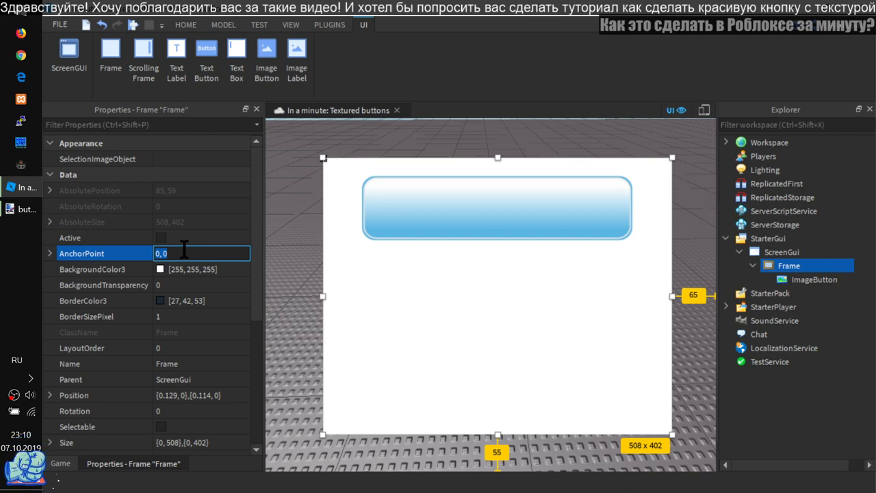
{"action": "type", "text": "0,0"}
{"action": "key", "text": "Left"}
{"action": "key", "text": "BackSpace"}
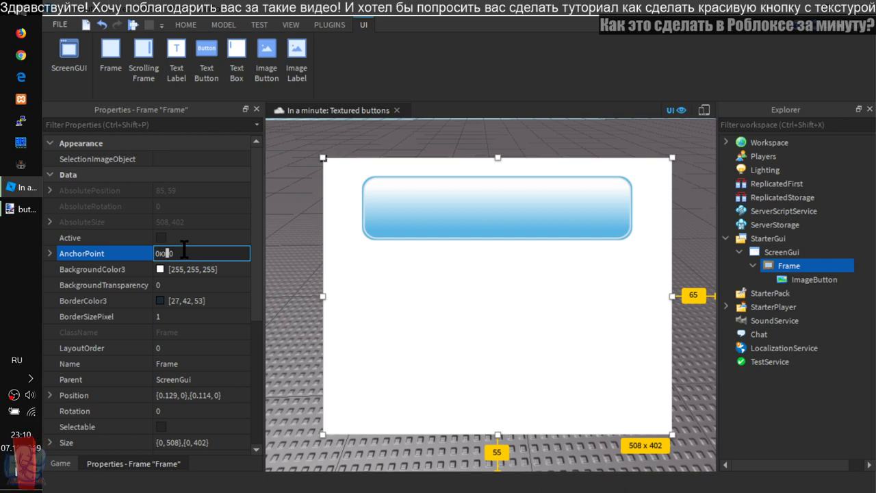
{"action": "type", "text": "ю"}
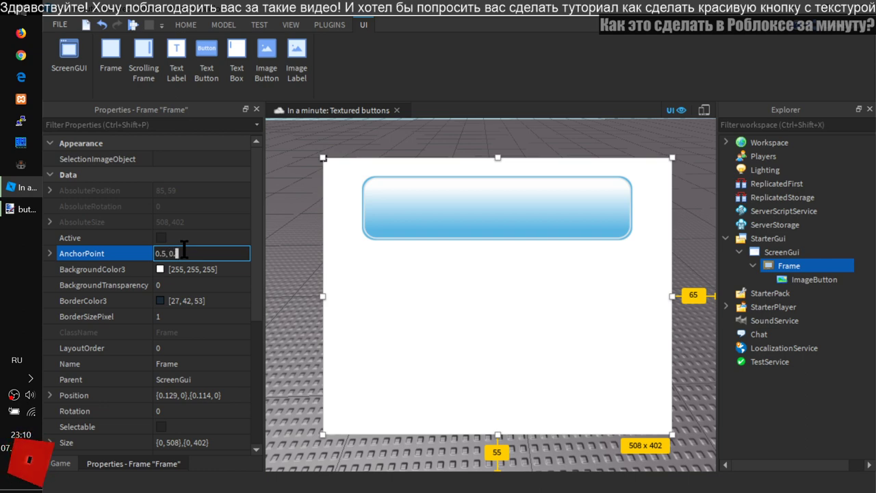
{"action": "key", "text": "Return"}
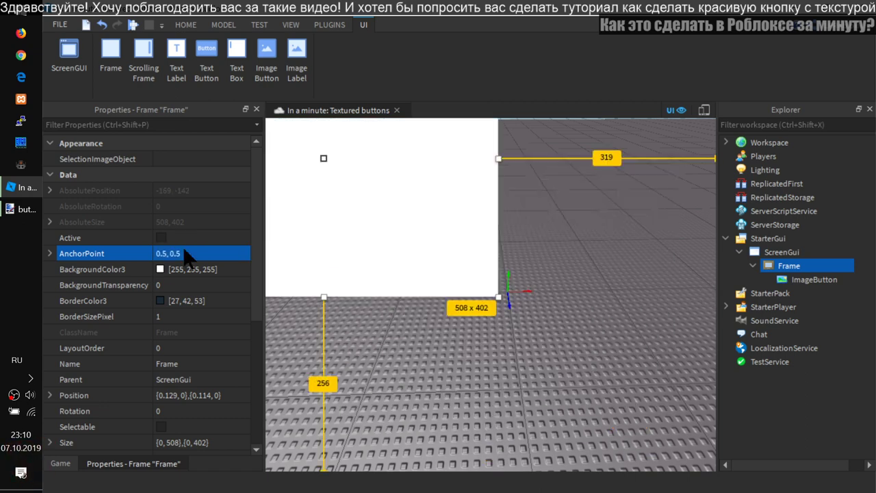
{"action": "left_click_drag", "start_coordinate": [405, 171], "coordinate": [567, 298]}
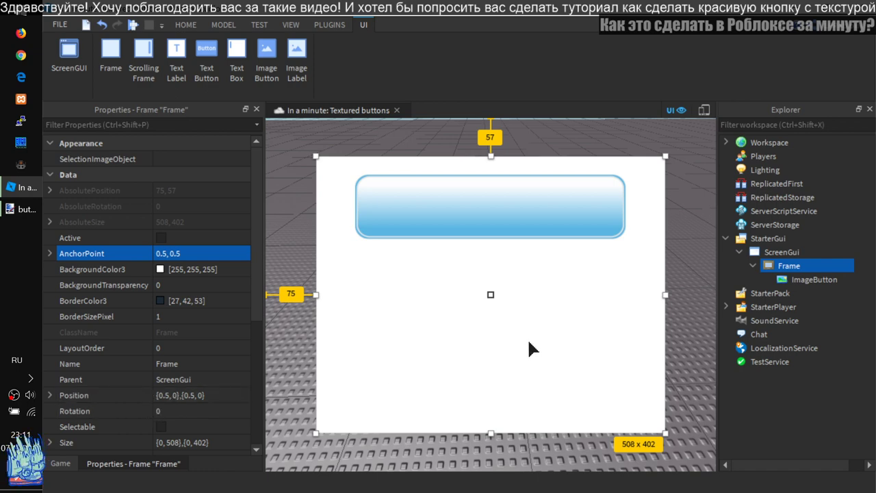
Step: Set the Frame's BackgroundColor3 to red (255, 0, 0) and deselect the Frame
{"action": "left_click", "coordinate": [535, 192]}
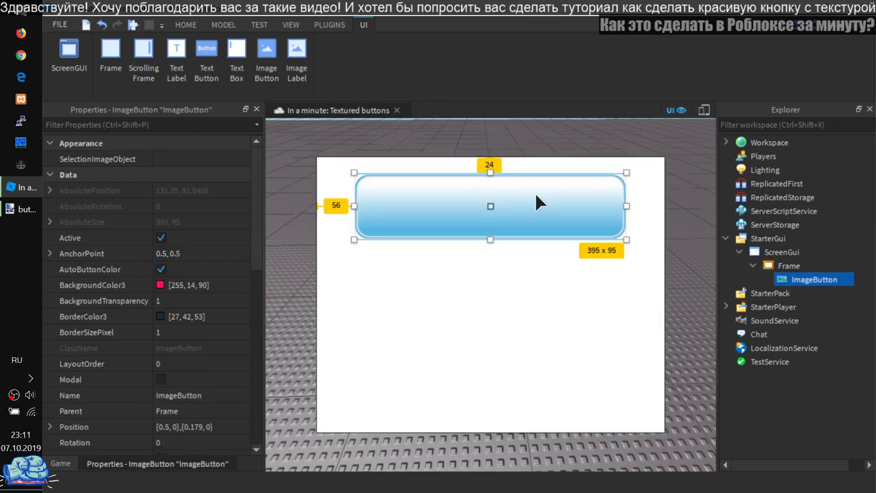
{"action": "left_click", "coordinate": [587, 303]}
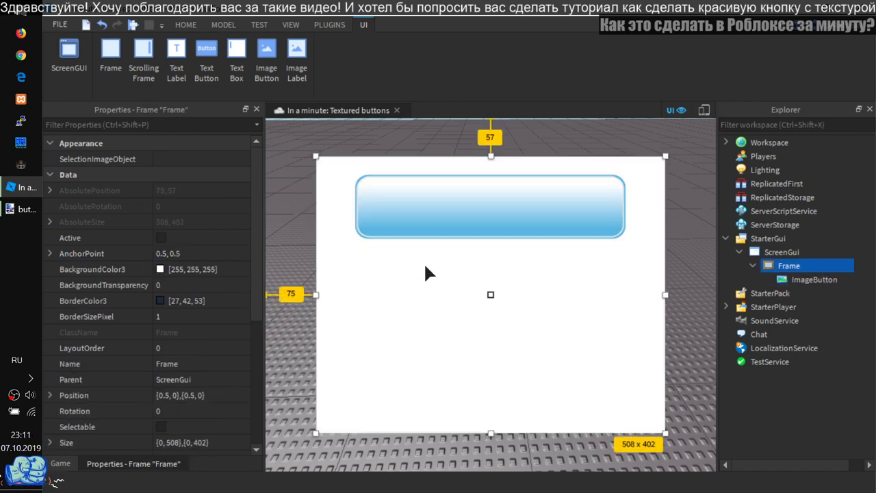
{"action": "left_click", "coordinate": [172, 284]}
{"action": "left_click", "coordinate": [160, 269]}
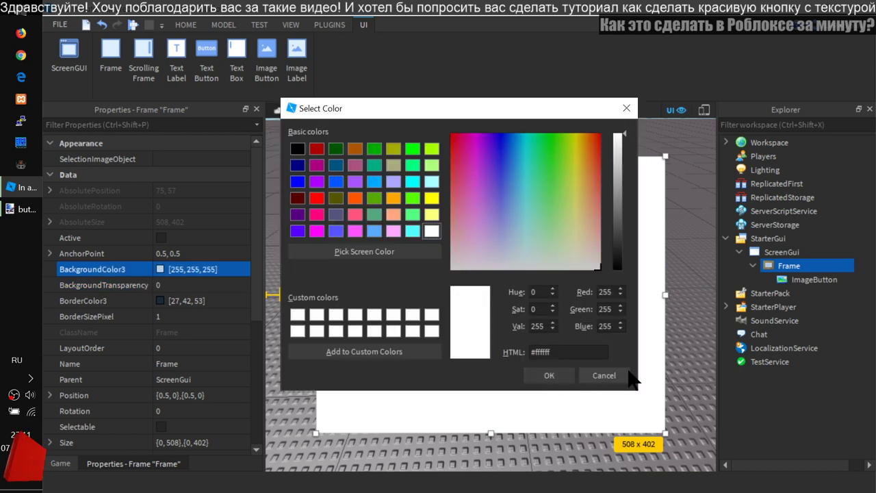
{"action": "left_click", "coordinate": [316, 198]}
{"action": "left_click", "coordinate": [544, 375]}
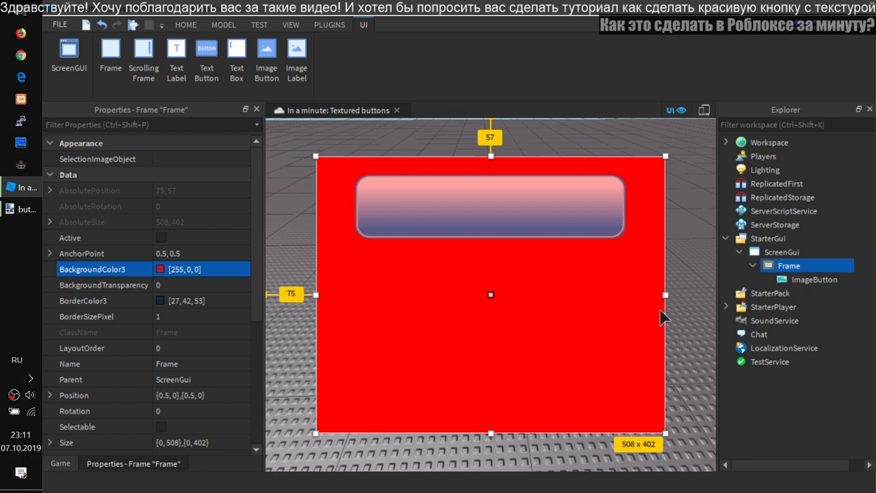
{"action": "left_click", "coordinate": [288, 169]}
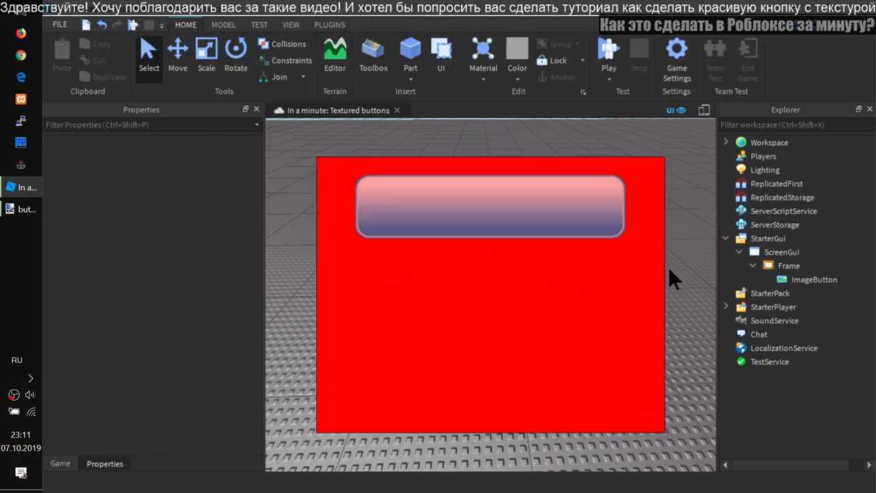
Step: Add a trial ImageLabel, place it across the Frame's left edge, and delete it
{"action": "left_click", "coordinate": [780, 266]}
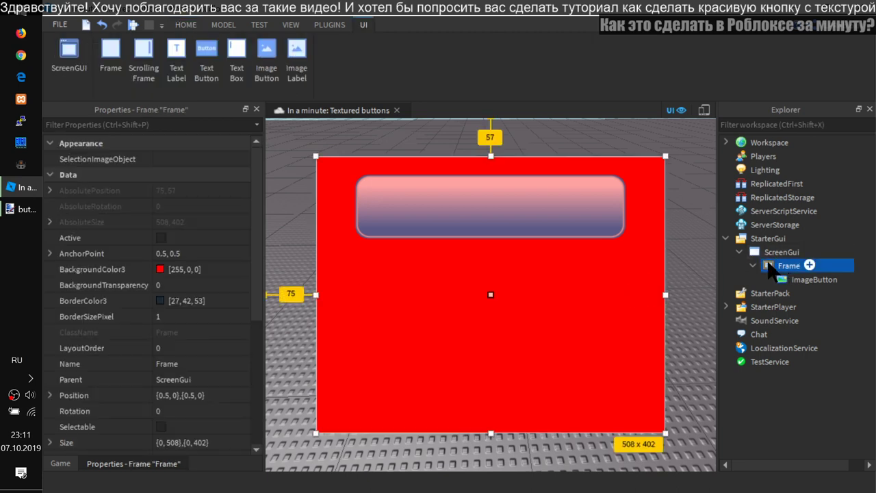
{"action": "left_click", "coordinate": [303, 56]}
{"action": "left_click_drag", "start_coordinate": [301, 148], "coordinate": [367, 376]}
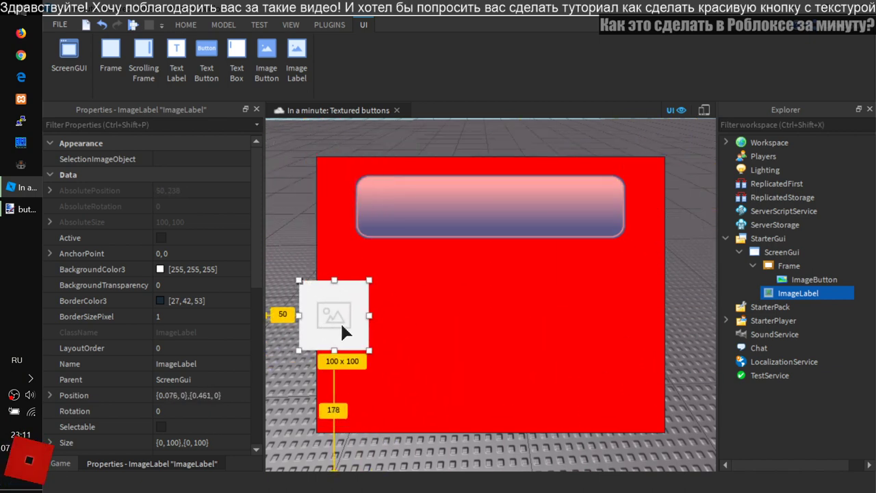
{"action": "key", "text": "Delete"}
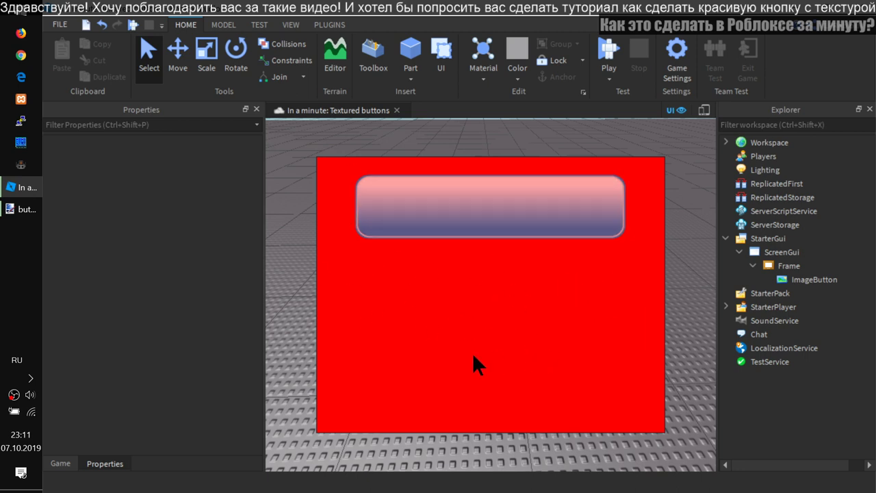
Step: Set the Frame's BackgroundTransparency to 1 and deselect it to view only the button
{"action": "left_click", "coordinate": [793, 267]}
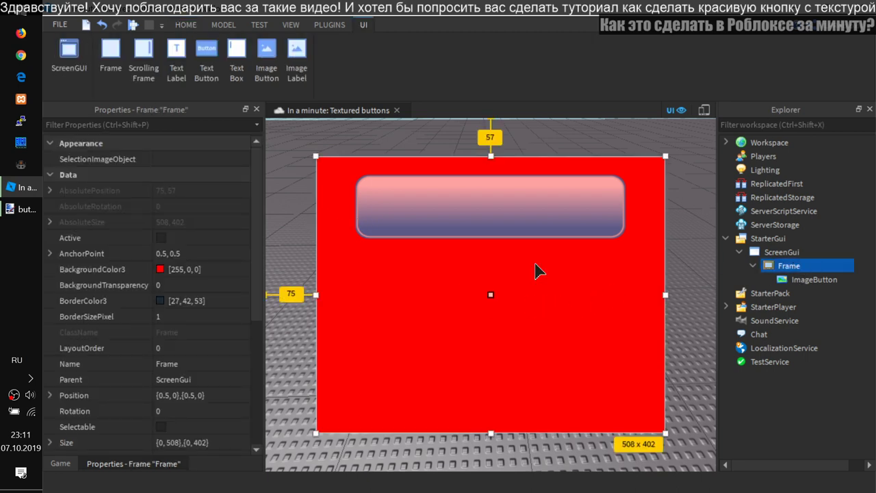
{"action": "left_click", "coordinate": [179, 285]}
{"action": "type", "text": "1"}
{"action": "key", "text": "Return"}
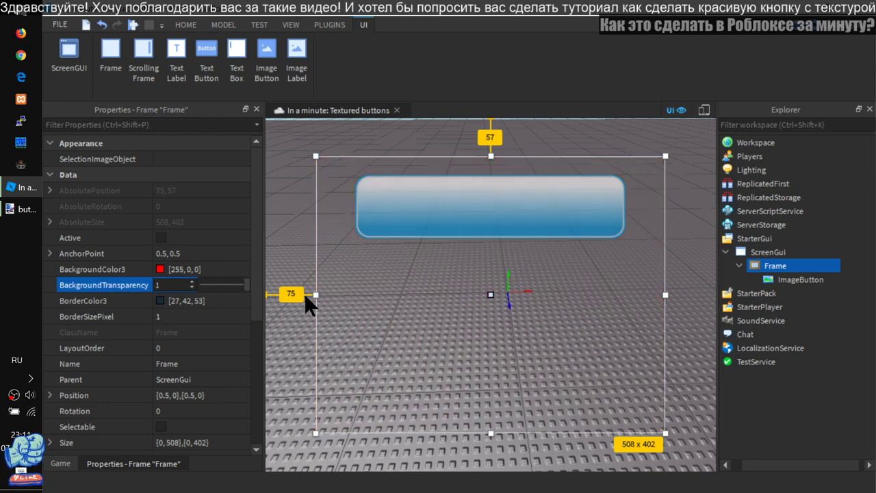
{"action": "left_click", "coordinate": [305, 259]}
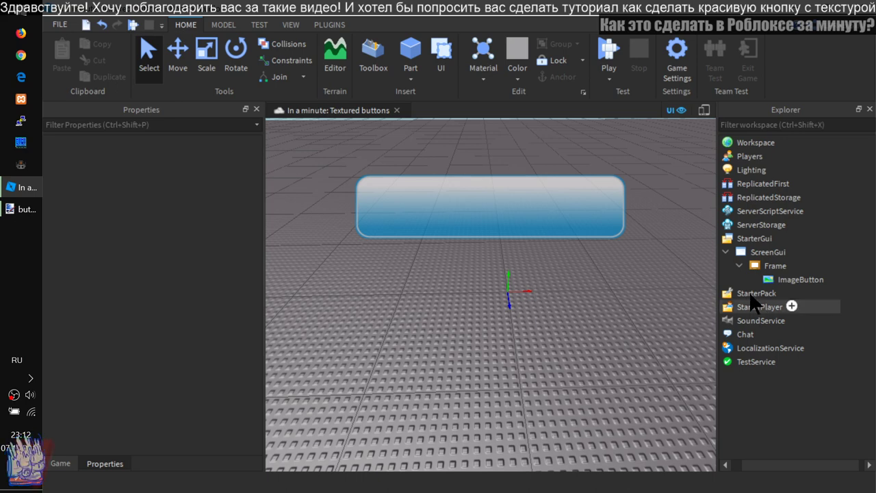
{"action": "left_click", "coordinate": [753, 265]}
{"action": "left_click", "coordinate": [443, 267]}
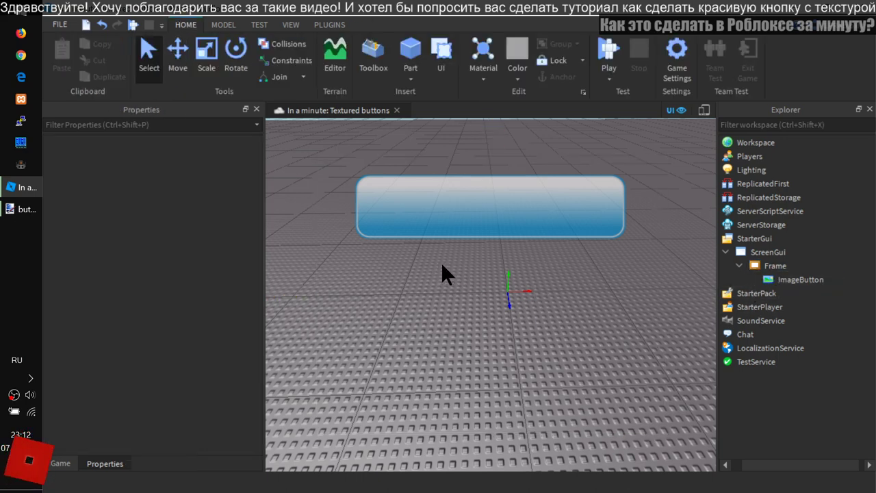
Step: Set the Frame's BackgroundTransparency to 0.4 to make its red background translucent
{"action": "left_click", "coordinate": [794, 266]}
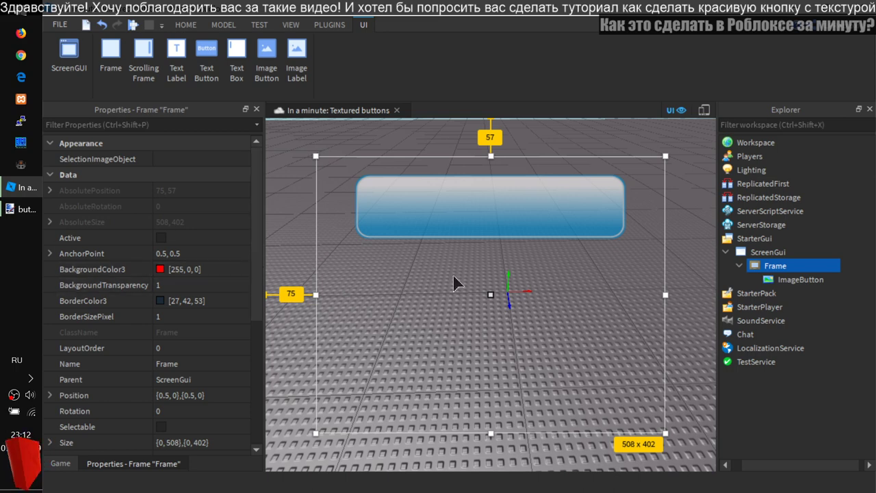
{"action": "left_click", "coordinate": [181, 285]}
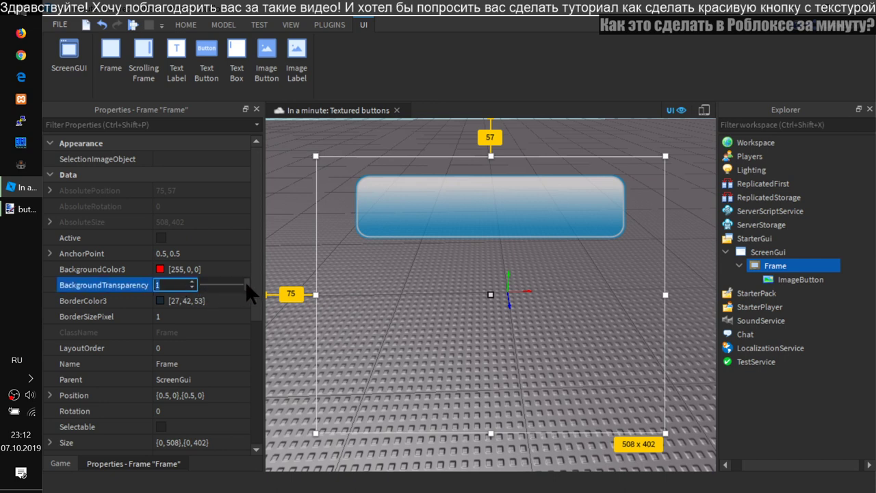
{"action": "left_click_drag", "start_coordinate": [245, 281], "coordinate": [219, 284]}
{"action": "left_click", "coordinate": [295, 278]}
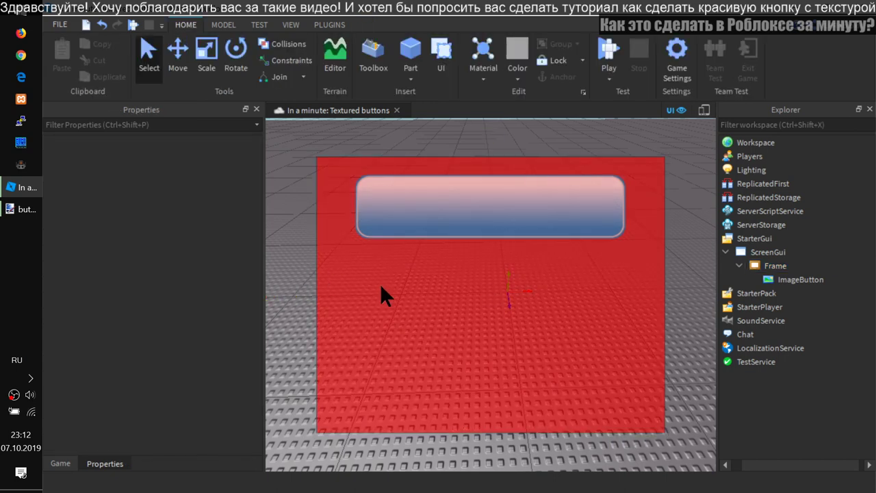
{"action": "left_click", "coordinate": [788, 264]}
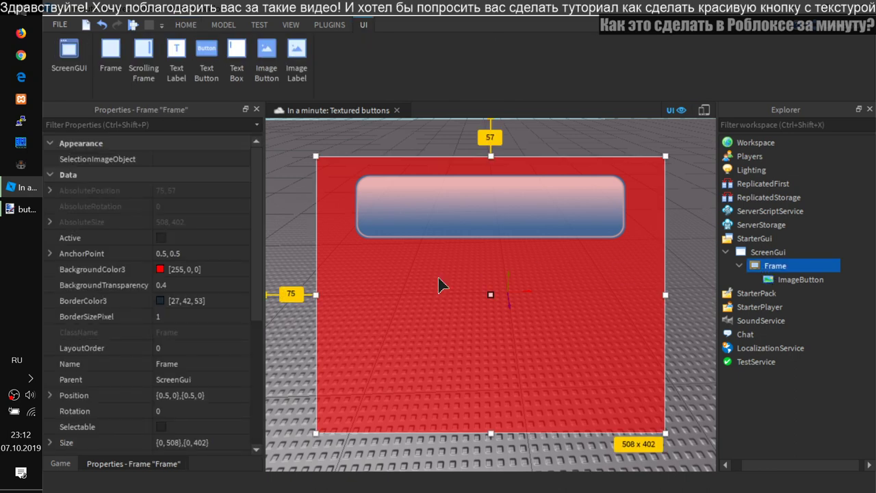
{"action": "left_click_drag", "start_coordinate": [443, 275], "coordinate": [440, 280]}
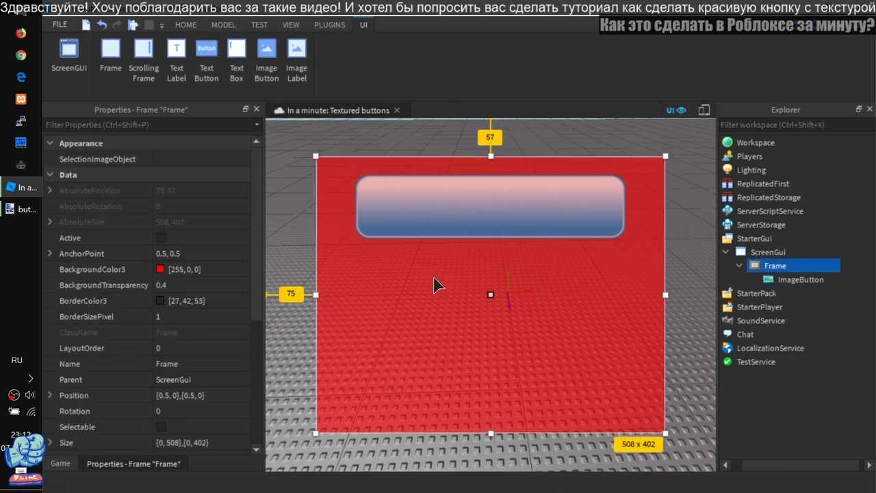
Step: Set the Frame's BackgroundColor3 to blue (0, 85, 255)
{"action": "left_click", "coordinate": [171, 270]}
{"action": "left_click", "coordinate": [160, 268]}
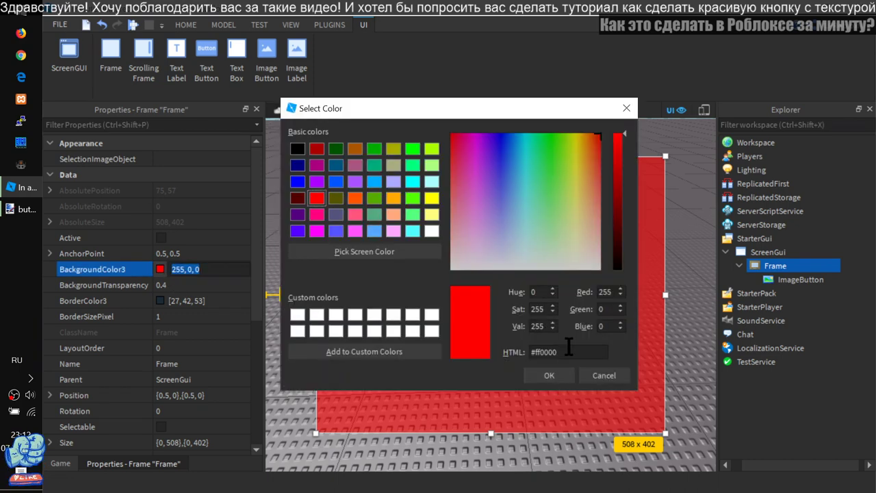
{"action": "left_click", "coordinate": [299, 314]}
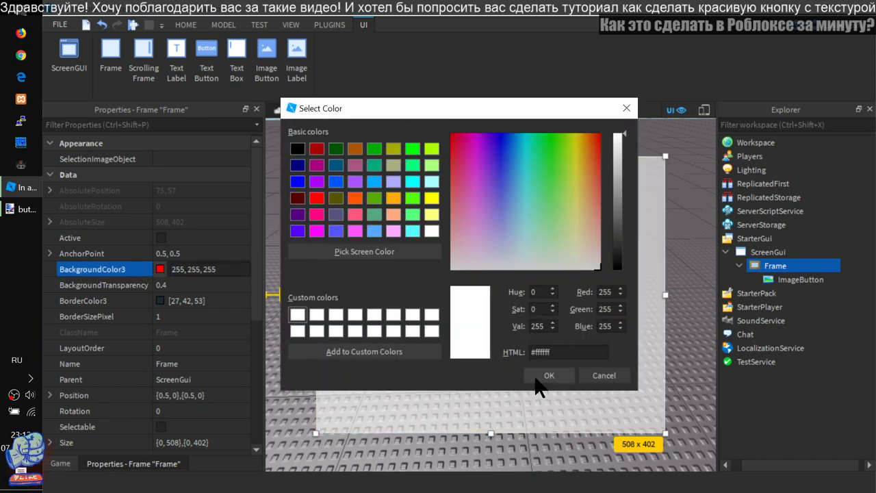
{"action": "triple_click", "coordinate": [435, 133]}
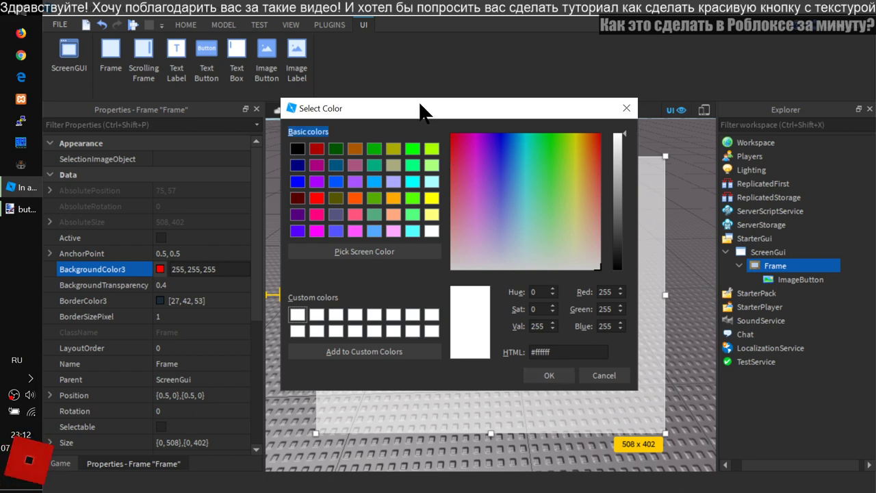
{"action": "left_click_drag", "start_coordinate": [420, 110], "coordinate": [619, 191]}
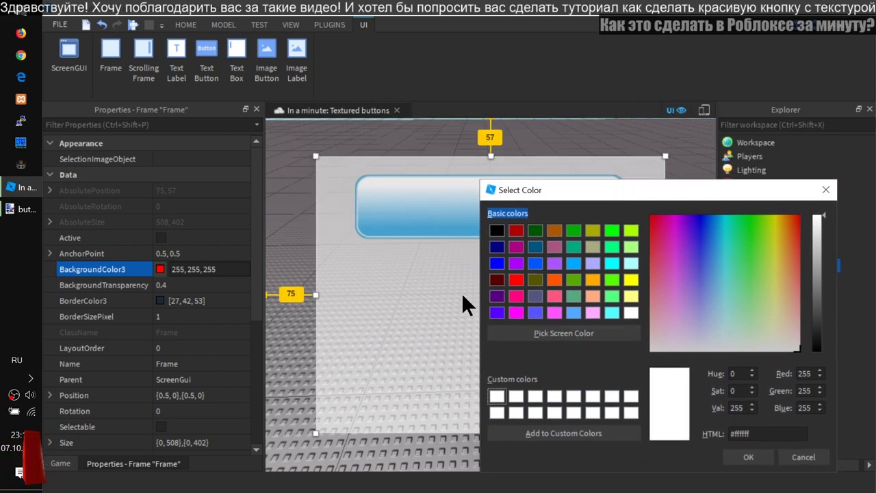
{"action": "left_click", "coordinate": [544, 332]}
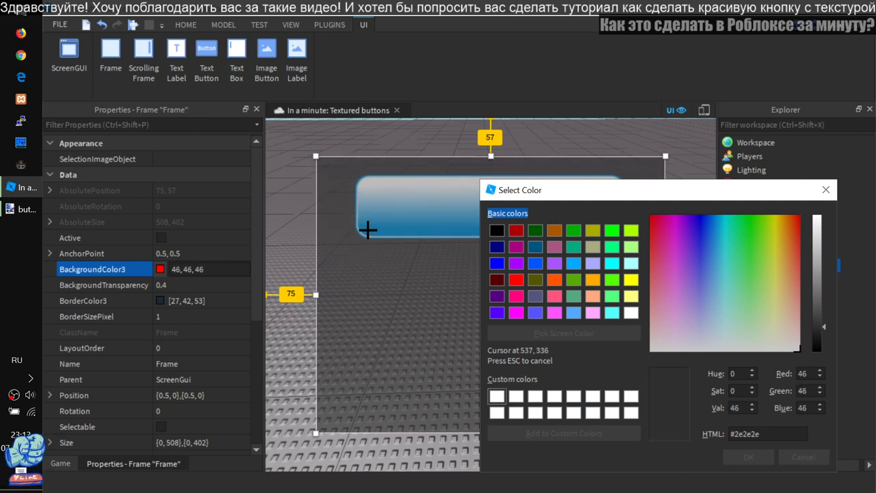
{"action": "left_click", "coordinate": [536, 269]}
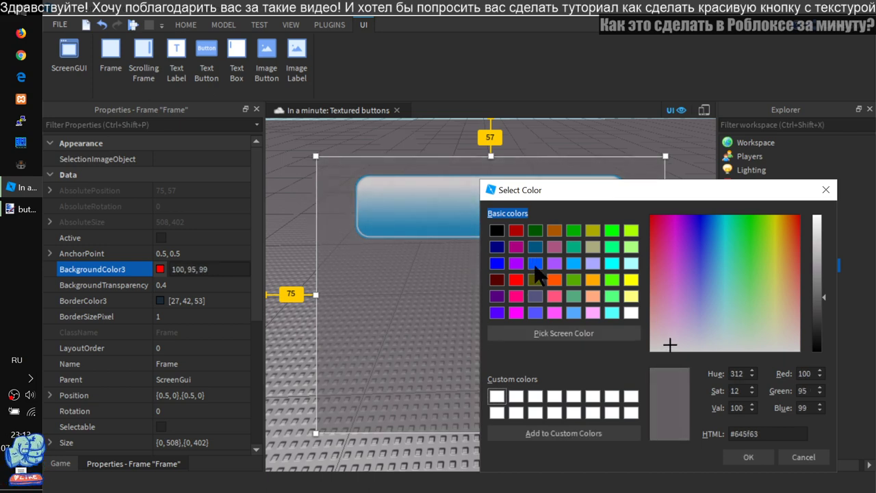
{"action": "left_click", "coordinate": [534, 265]}
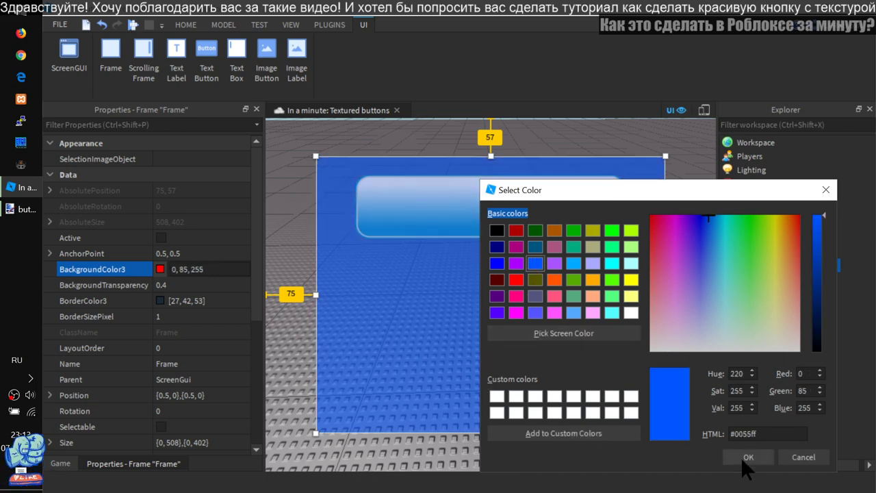
{"action": "left_click", "coordinate": [760, 457]}
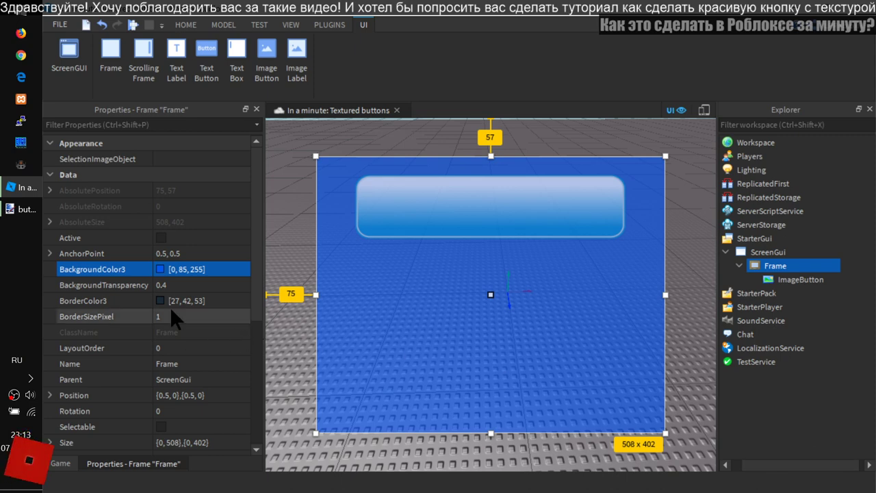
Step: Set the Frame's BackgroundTransparency to 0.9 and deselect the Frame
{"action": "left_click", "coordinate": [189, 287]}
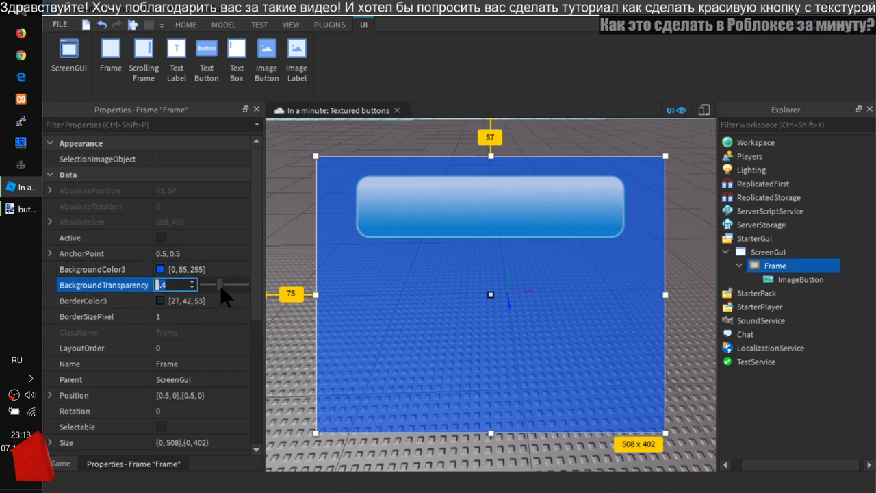
{"action": "left_click_drag", "start_coordinate": [220, 284], "coordinate": [243, 282]}
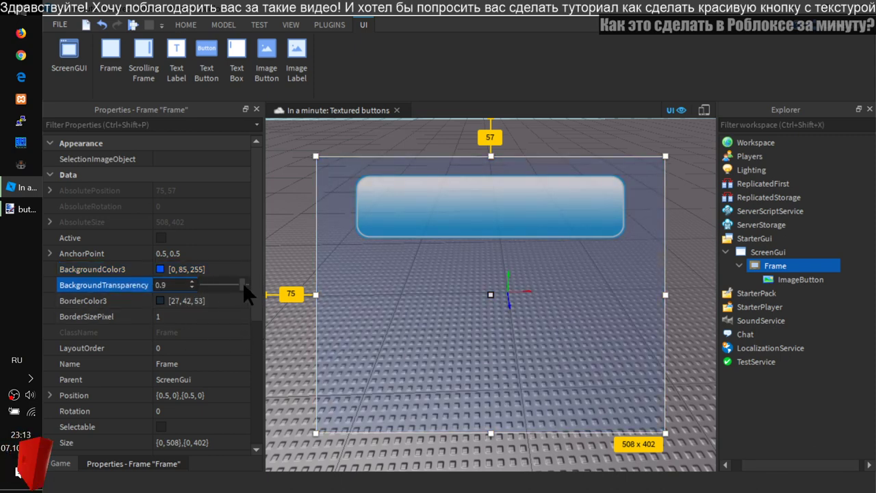
{"action": "left_click", "coordinate": [284, 229]}
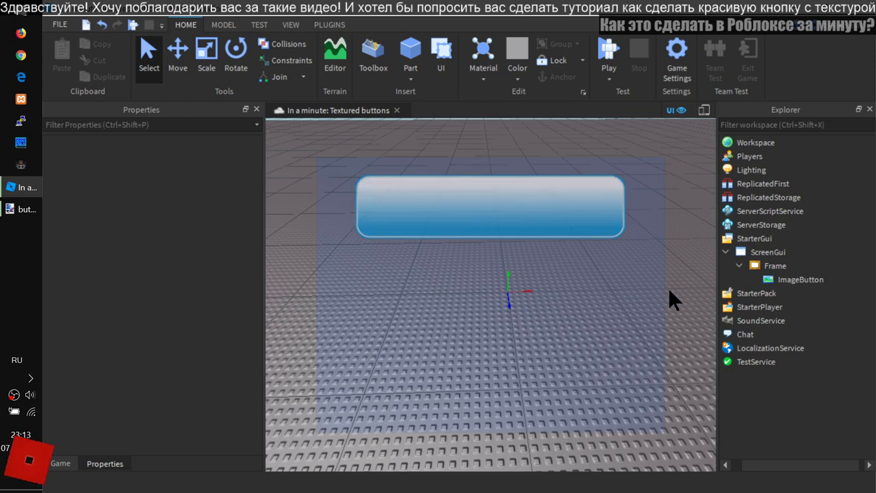
Step: Examine the ImageButton's state images, Position and other property values
{"action": "left_click", "coordinate": [781, 281]}
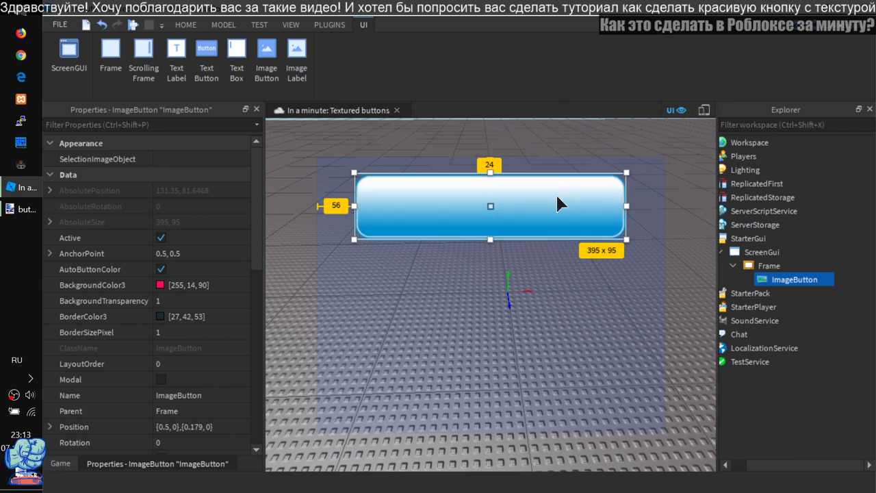
{"action": "left_click", "coordinate": [505, 135]}
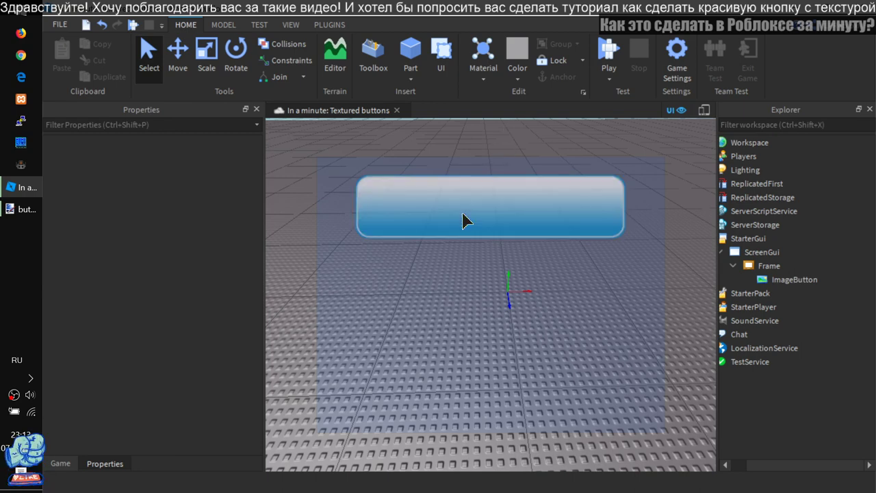
{"action": "left_click", "coordinate": [815, 278]}
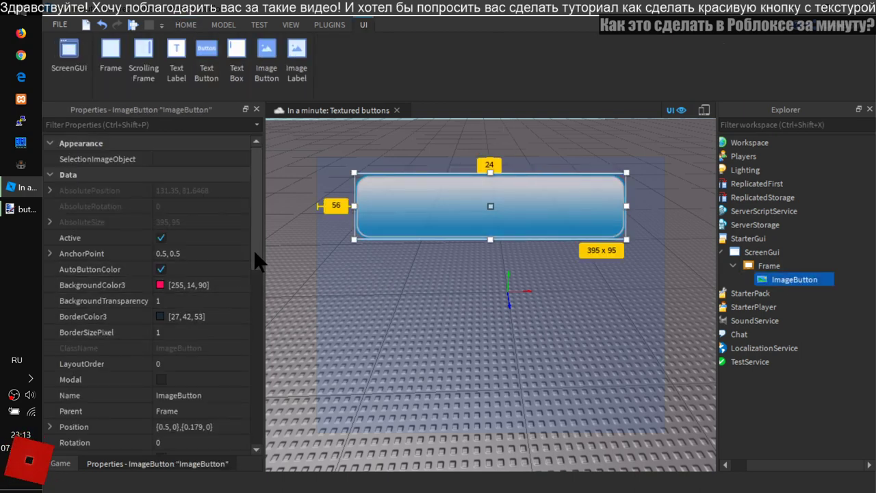
{"action": "left_click_drag", "start_coordinate": [254, 253], "coordinate": [261, 453]}
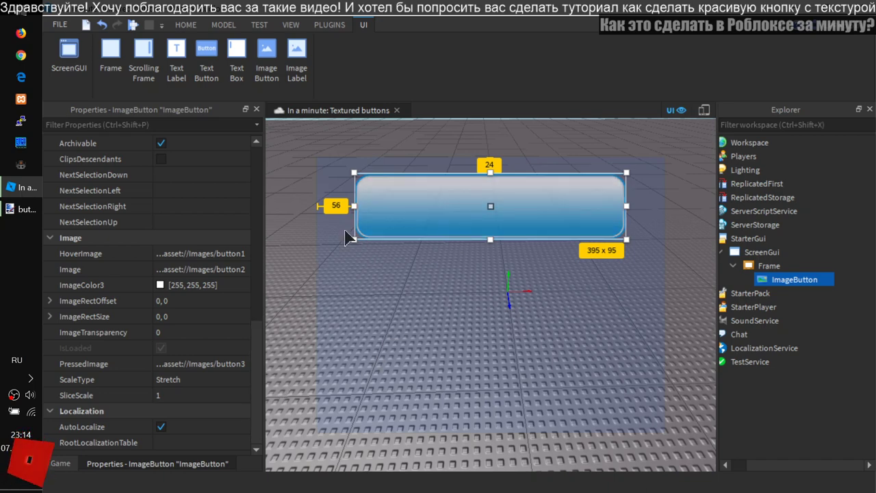
{"action": "left_click_drag", "start_coordinate": [257, 343], "coordinate": [276, 210]}
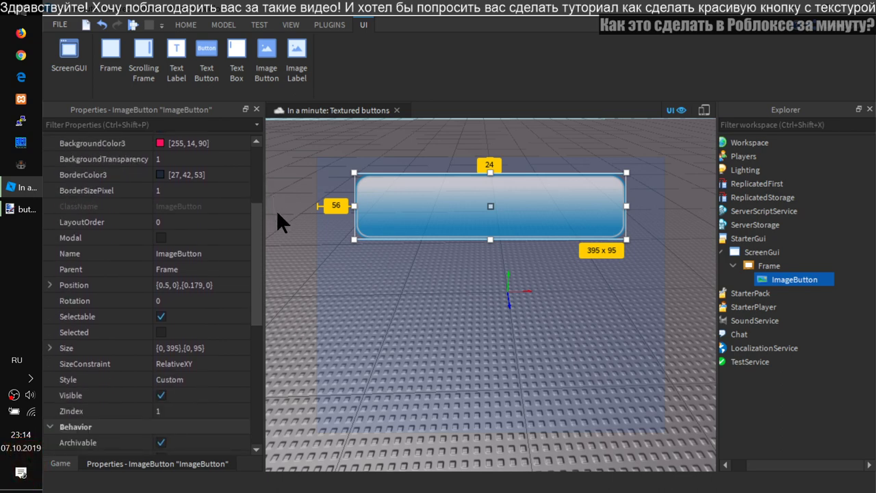
{"action": "left_click", "coordinate": [180, 287]}
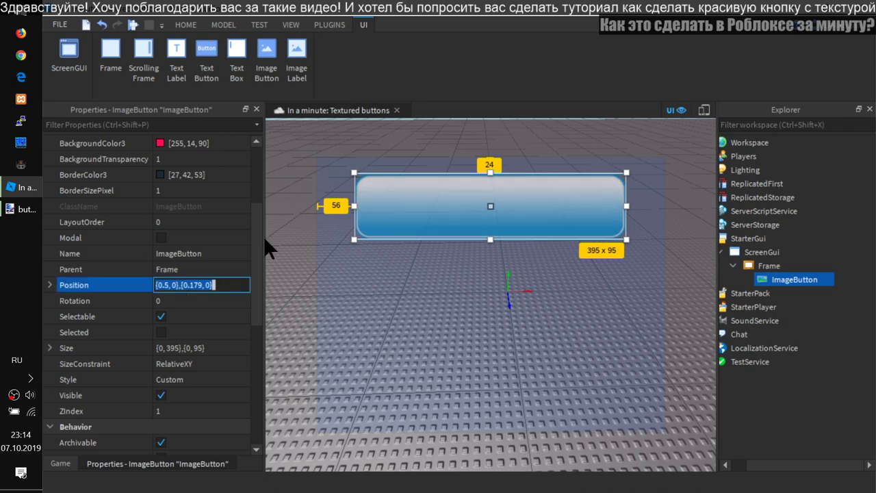
{"action": "scroll", "coordinate": [252, 209], "scroll_direction": "up", "scroll_amount": 2}
{"action": "scroll", "coordinate": [252, 198], "scroll_direction": "up", "scroll_amount": 2}
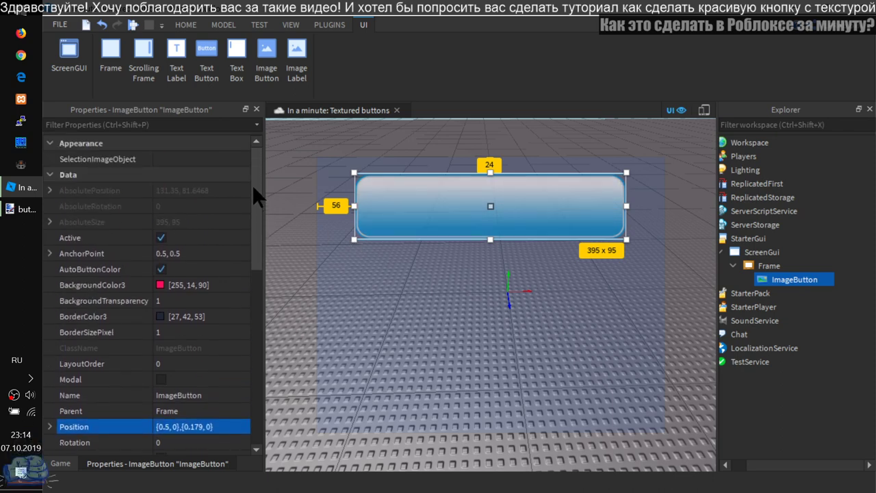
{"action": "scroll", "coordinate": [248, 205], "scroll_direction": "down", "scroll_amount": 3}
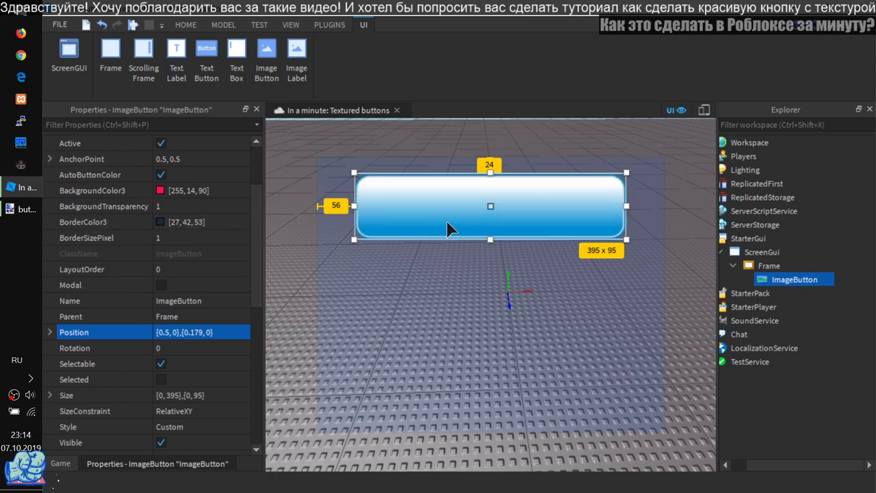
Step: Set the ImageButton's AnchorPoint to 0, 0 and reposition it in the Frame's upper area at about {0.11, 0},{0.105, 0}
{"action": "mouse_move", "coordinate": [448, 229]}
{"action": "left_mouse_down"}
{"action": "mouse_move", "coordinate": [442, 280]}
{"action": "mouse_move", "coordinate": [449, 239]}
{"action": "left_mouse_up"}
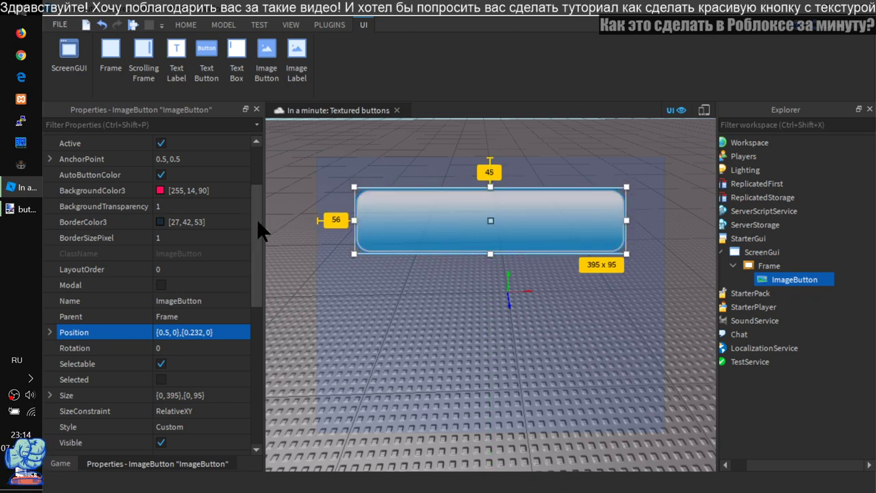
{"action": "left_click_drag", "start_coordinate": [256, 218], "coordinate": [256, 180]}
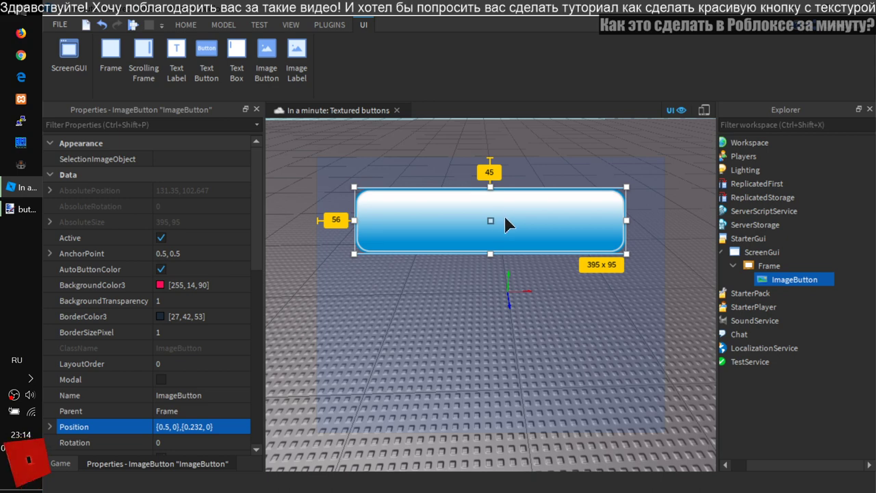
{"action": "left_click", "coordinate": [171, 254]}
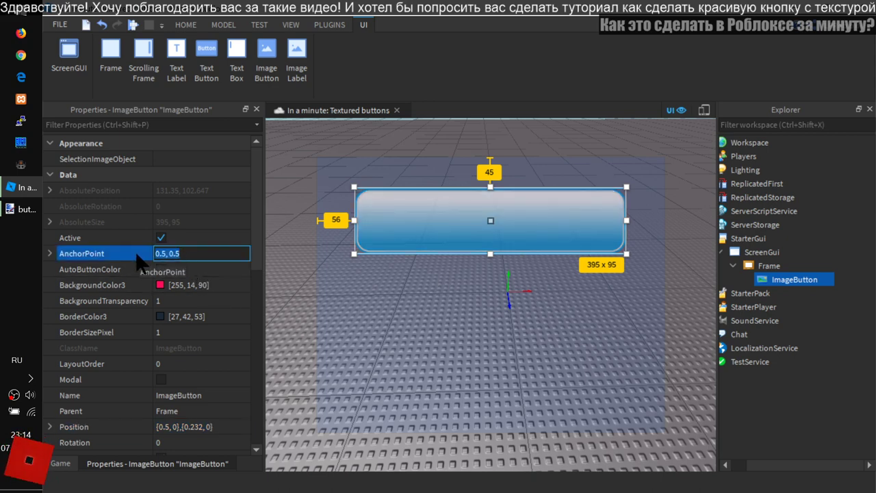
{"action": "type", "text": "06"}
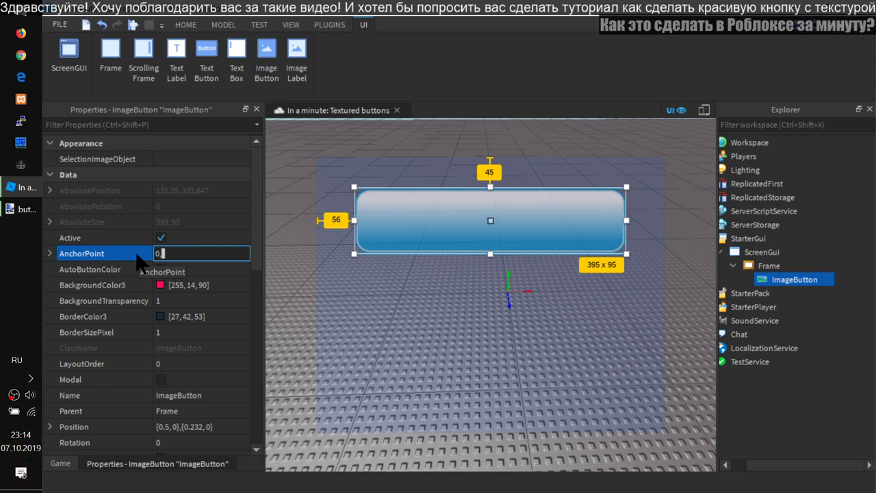
{"action": "type", "text": "0"}
{"action": "key", "text": "Return"}
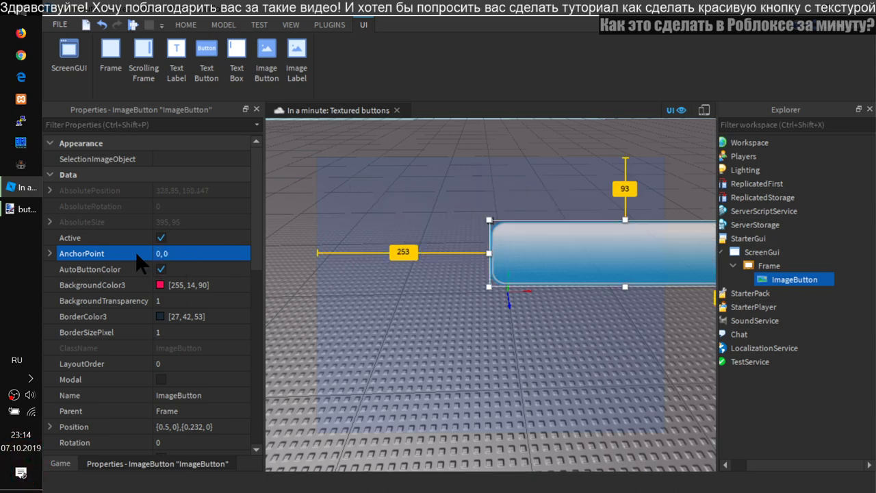
{"action": "left_click_drag", "start_coordinate": [564, 260], "coordinate": [425, 219]}
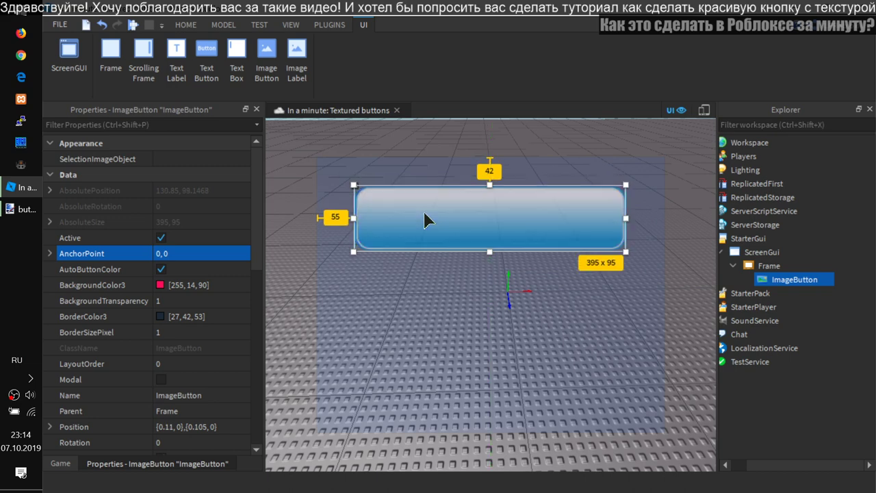
Step: Resize the Frame by its lower-right corner to about 529 x 351 as a scaling test
{"action": "left_click", "coordinate": [638, 378]}
{"action": "left_click_drag", "start_coordinate": [664, 433], "coordinate": [643, 383]}
{"action": "left_click_drag", "start_coordinate": [561, 332], "coordinate": [676, 397]}
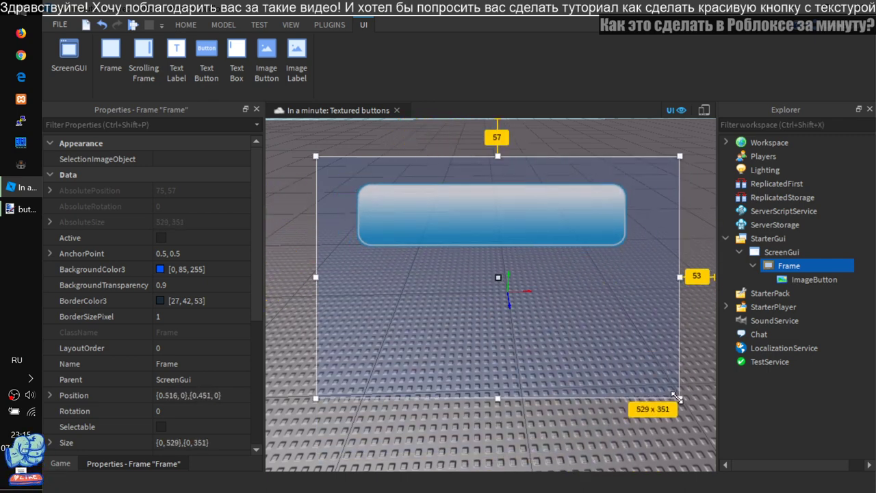
Step: Set the ImageButton's AnchorPoint to 0.5, 0.5 and place it horizontally centred near the Frame's upper edge
{"action": "left_click", "coordinate": [590, 236]}
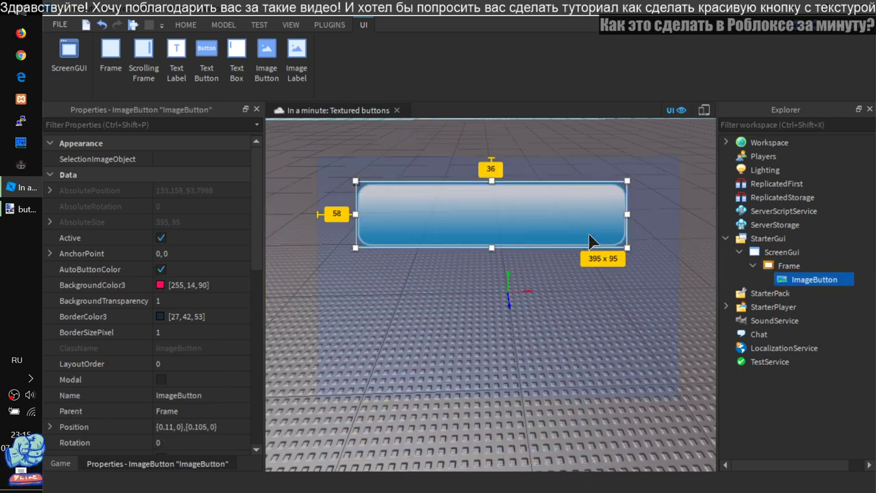
{"action": "left_click", "coordinate": [194, 251]}
{"action": "key", "text": "BackSpace"}
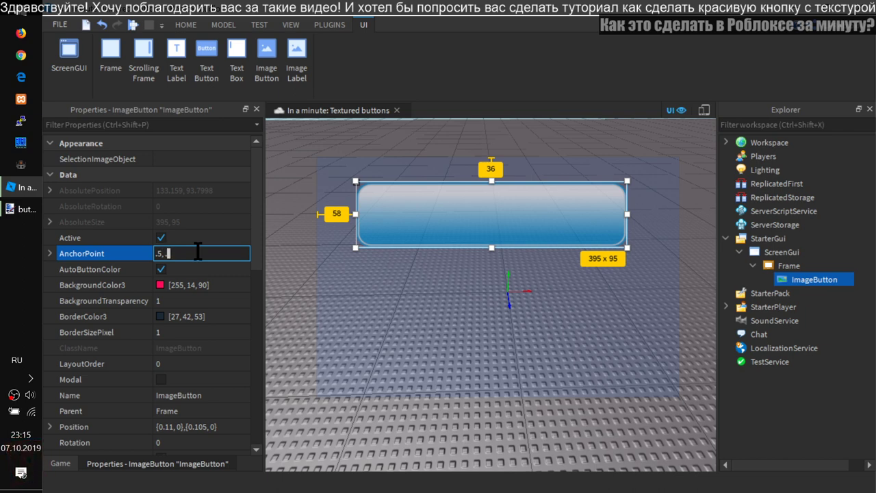
{"action": "key", "text": "Return"}
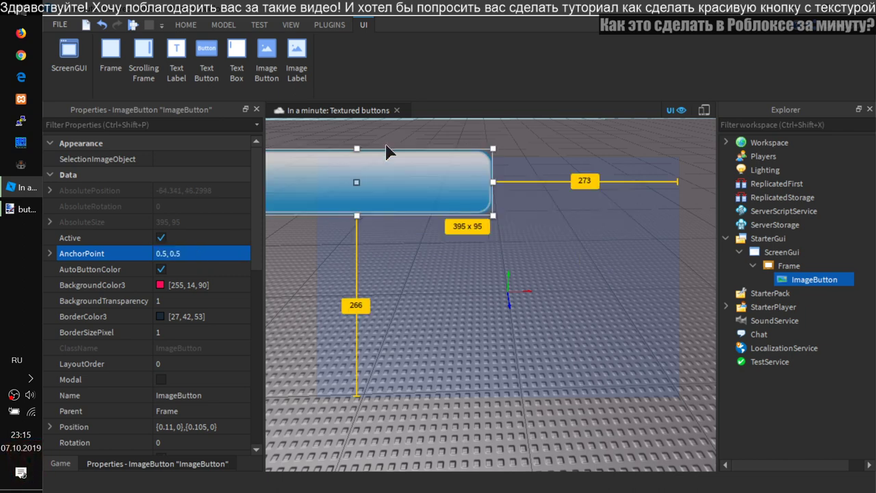
{"action": "left_click_drag", "start_coordinate": [401, 189], "coordinate": [542, 218]}
Step: Resize the Frame to about 459 x 298 and move it near the screen's centre, at about {0.489, 0},{0.453, 0}
{"action": "left_click", "coordinate": [595, 340]}
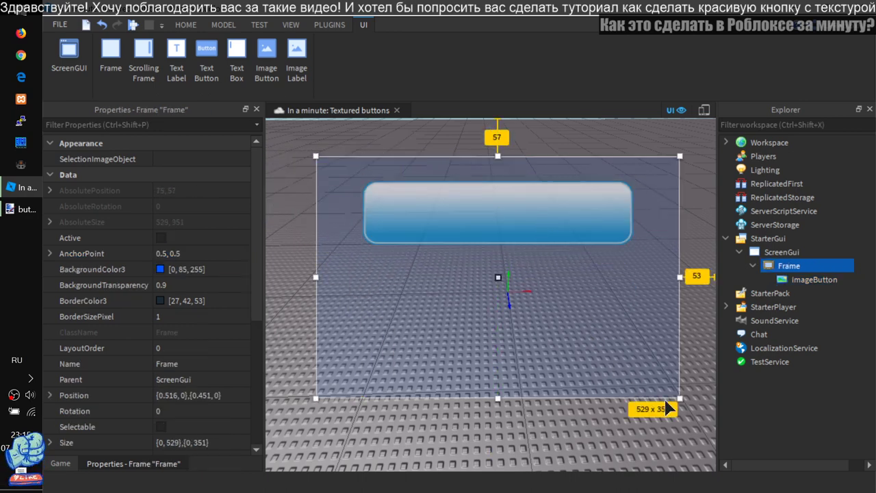
{"action": "left_click_drag", "start_coordinate": [679, 397], "coordinate": [631, 361]}
{"action": "mouse_move", "coordinate": [539, 271]}
{"action": "left_mouse_down"}
{"action": "mouse_move", "coordinate": [566, 256]}
{"action": "mouse_move", "coordinate": [541, 261]}
{"action": "mouse_move", "coordinate": [548, 197]}
{"action": "mouse_move", "coordinate": [533, 211]}
{"action": "mouse_move", "coordinate": [552, 260]}
{"action": "mouse_move", "coordinate": [532, 264]}
{"action": "mouse_move", "coordinate": [550, 276]}
{"action": "left_mouse_up"}
{"action": "mouse_move", "coordinate": [781, 268]}
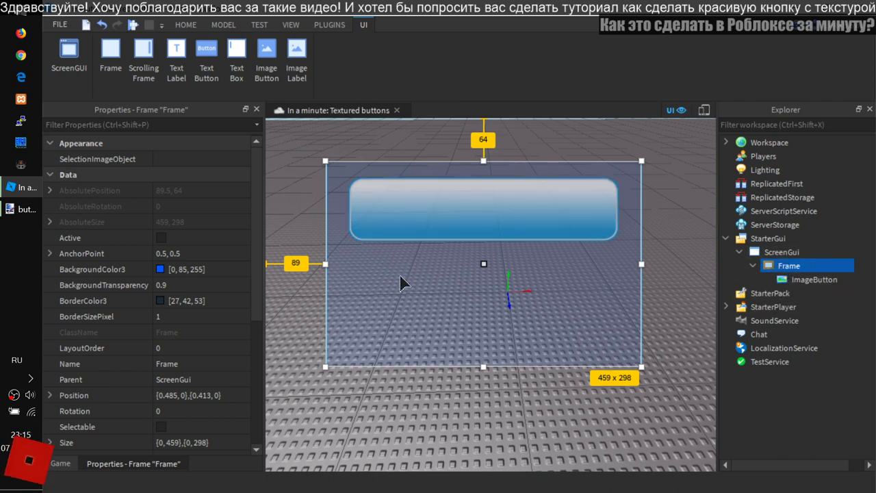
{"action": "left_click_drag", "start_coordinate": [401, 279], "coordinate": [402, 293]}
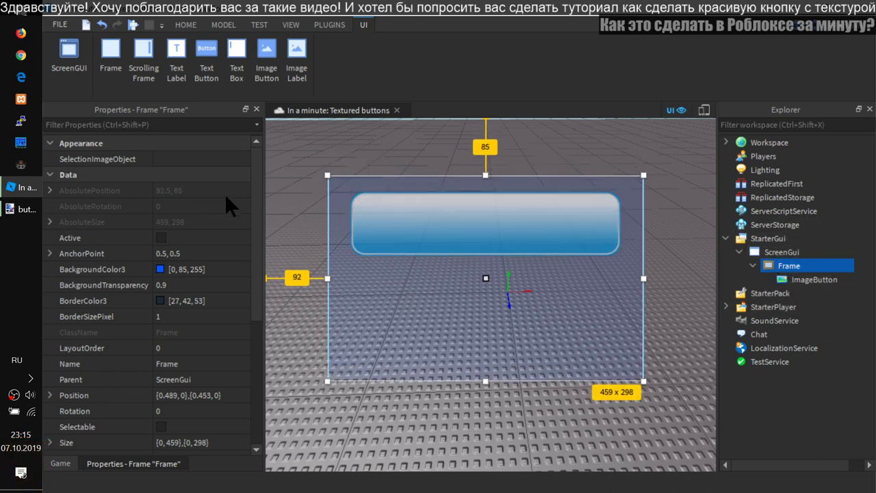
Step: Switch the Frame's Active property on and off again, and turn off its Visible property
{"action": "left_click", "coordinate": [161, 237]}
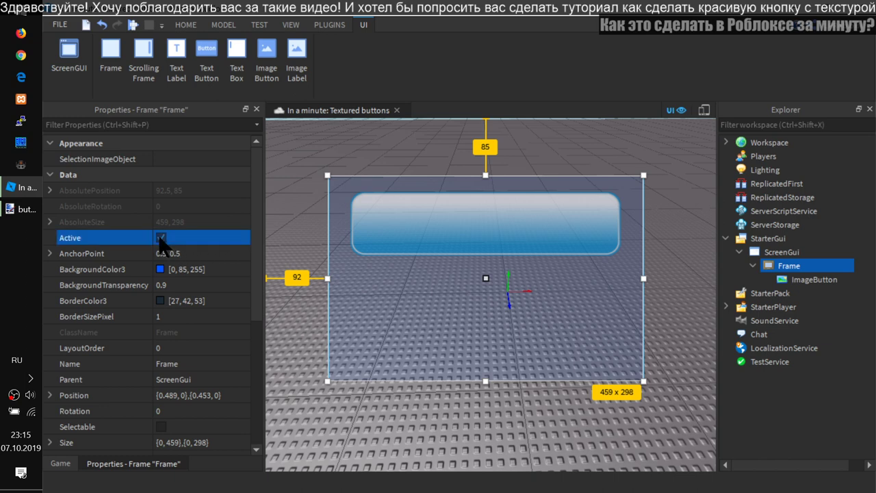
{"action": "left_click", "coordinate": [161, 238]}
{"action": "left_click_drag", "start_coordinate": [262, 309], "coordinate": [267, 368]}
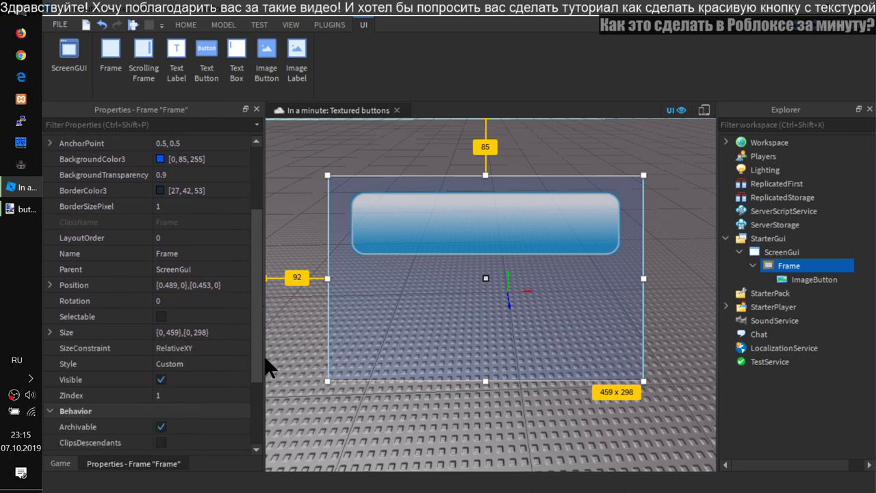
{"action": "left_click", "coordinate": [161, 379]}
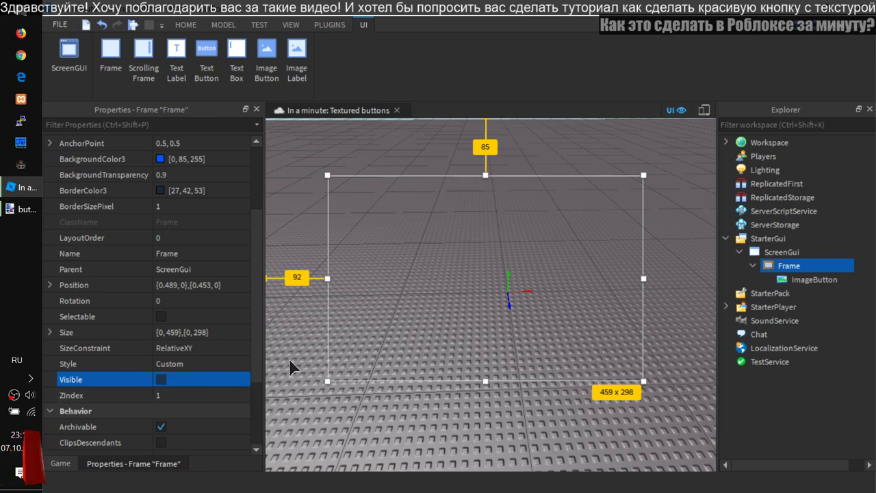
Step: Turn the Frame's Visible property back on and add a TextLabel parented to the ImageButton
{"action": "left_click", "coordinate": [161, 379]}
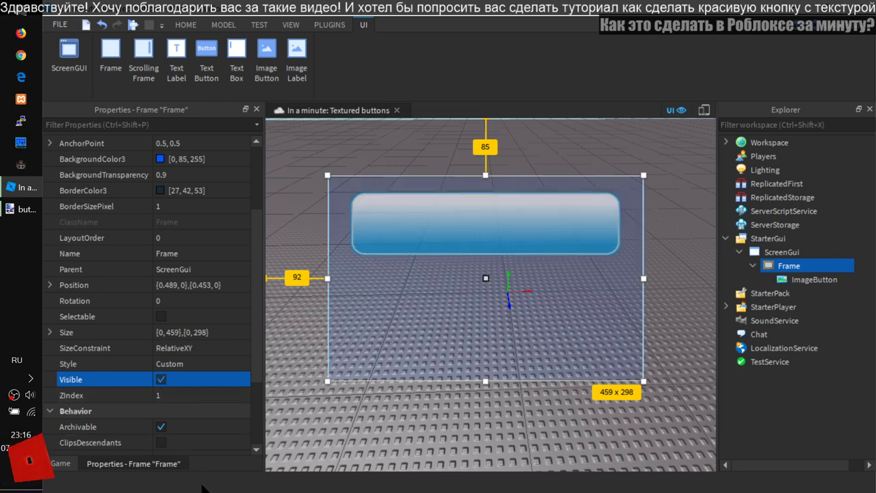
{"action": "left_click", "coordinate": [808, 279]}
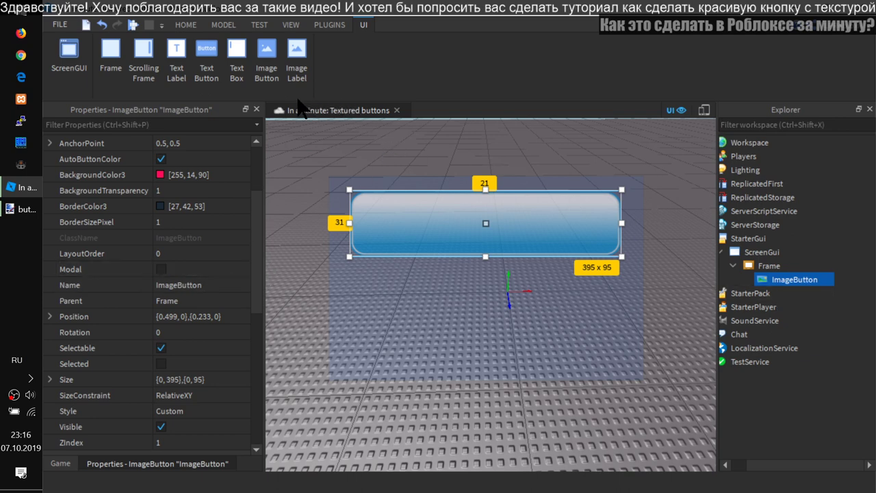
{"action": "left_click", "coordinate": [179, 63]}
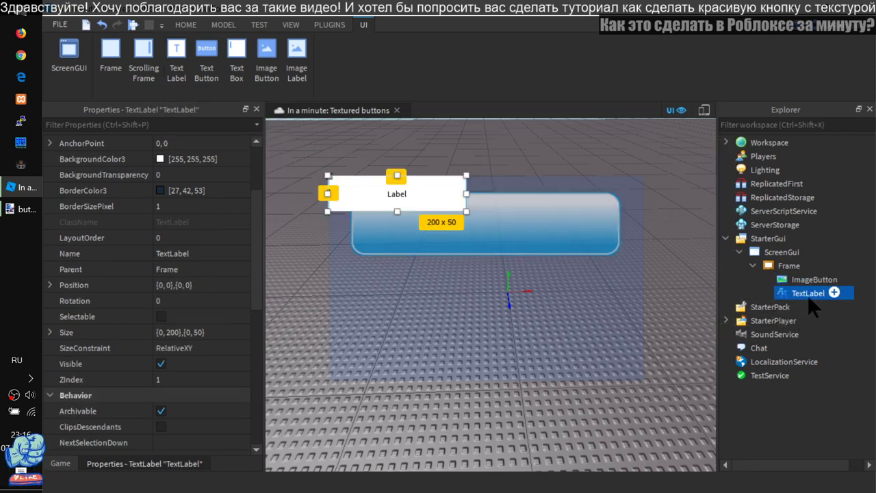
{"action": "left_click_drag", "start_coordinate": [810, 294], "coordinate": [809, 276]}
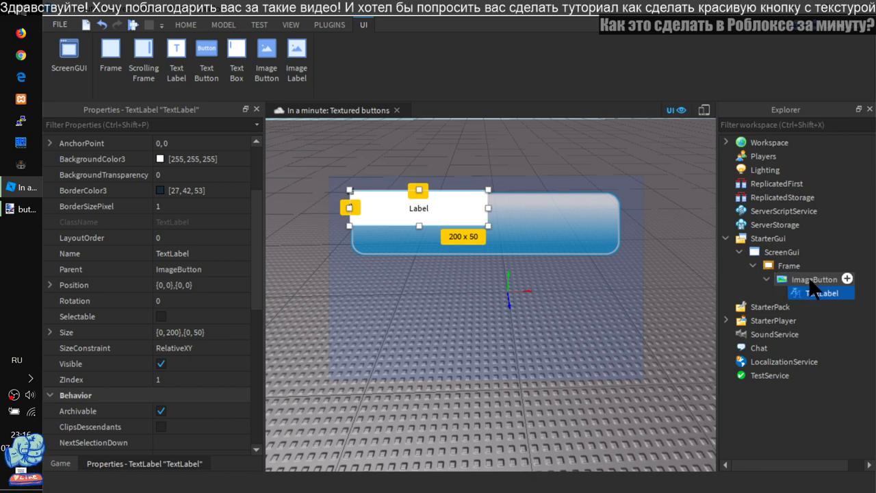
Step: Set the TextLabel's AnchorPoint to 0.5, 0.5 and place it near the button's centre, at about {0.516, 0},{0.495, 0}
{"action": "left_click_drag", "start_coordinate": [441, 204], "coordinate": [518, 233]}
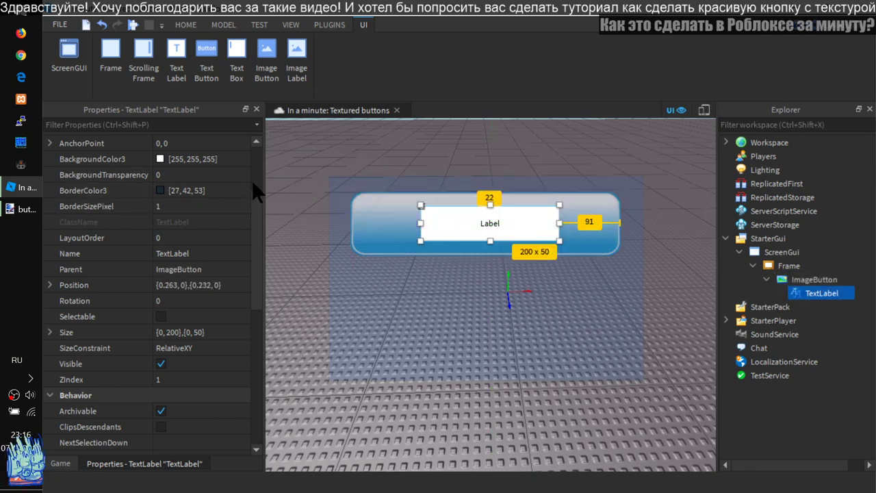
{"action": "scroll", "coordinate": [250, 178], "scroll_direction": "up", "scroll_amount": 3}
{"action": "scroll", "coordinate": [254, 184], "scroll_direction": "down", "scroll_amount": 2}
{"action": "left_click", "coordinate": [181, 206]}
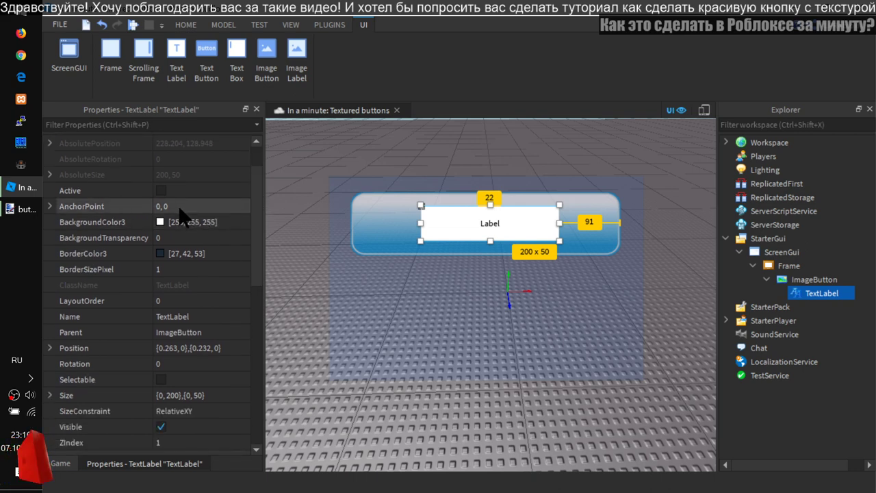
{"action": "key", "text": "Left"}
{"action": "key", "text": "Left"}
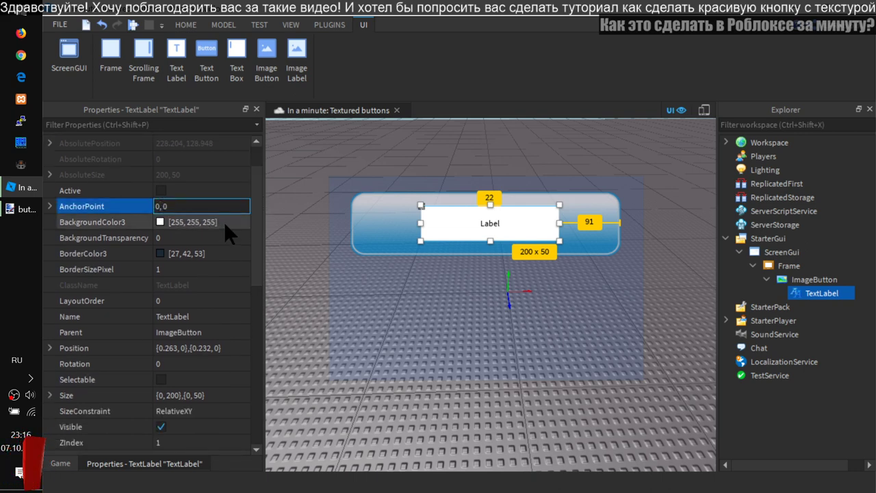
{"action": "type", "text": ".5, 0"}
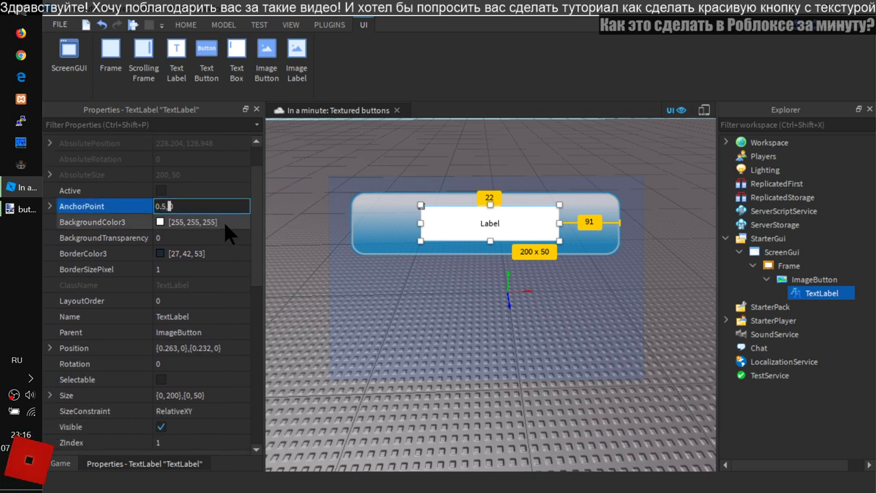
{"action": "type", "text": ".5"}
{"action": "key", "text": "Return"}
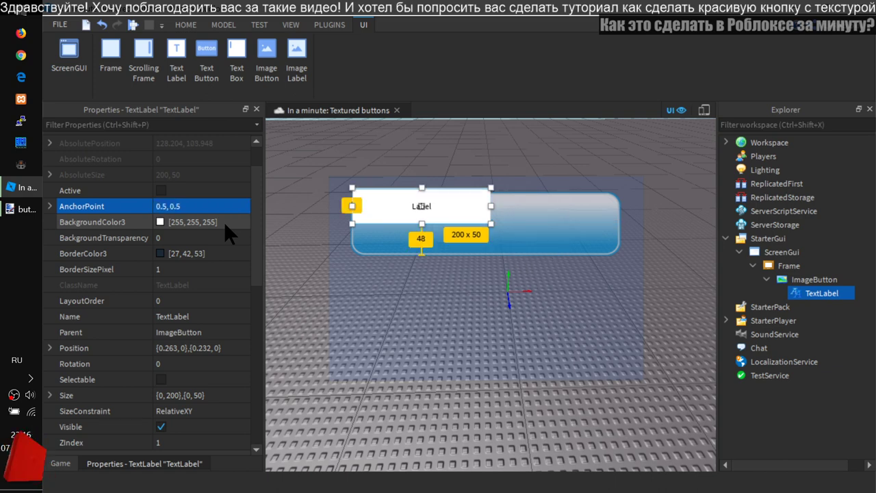
{"action": "left_click_drag", "start_coordinate": [447, 197], "coordinate": [522, 211]}
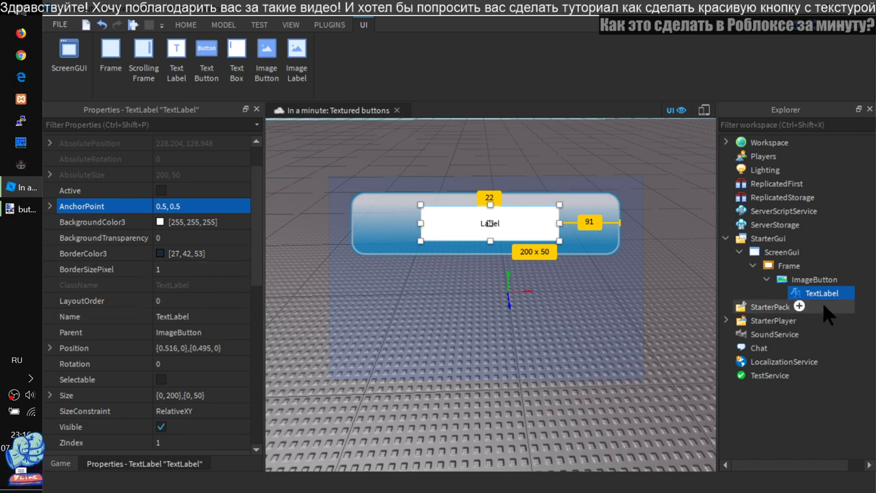
Step: Rename the ImageButton as Button1
{"action": "mouse_move", "coordinate": [823, 301]}
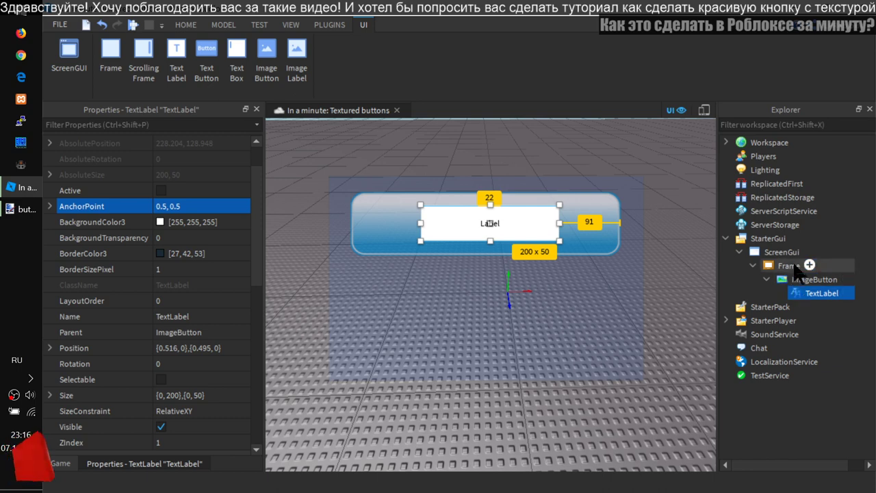
{"action": "left_click", "coordinate": [810, 281]}
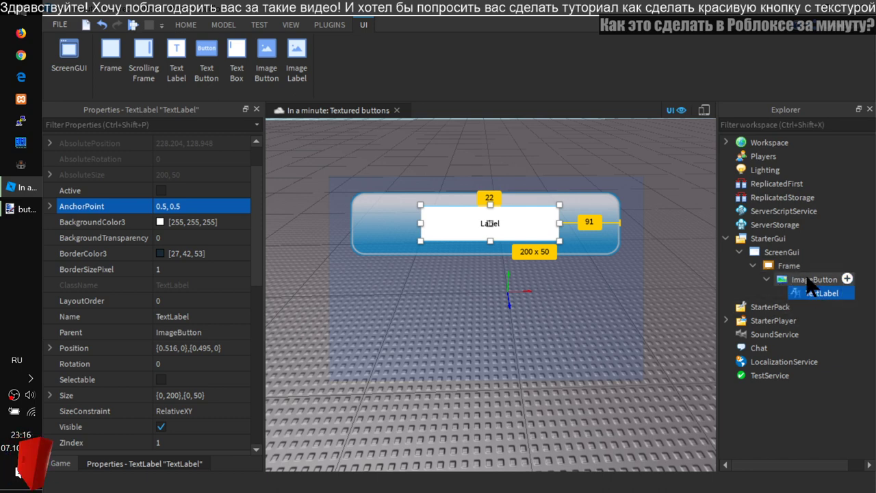
{"action": "right_click", "coordinate": [808, 277]}
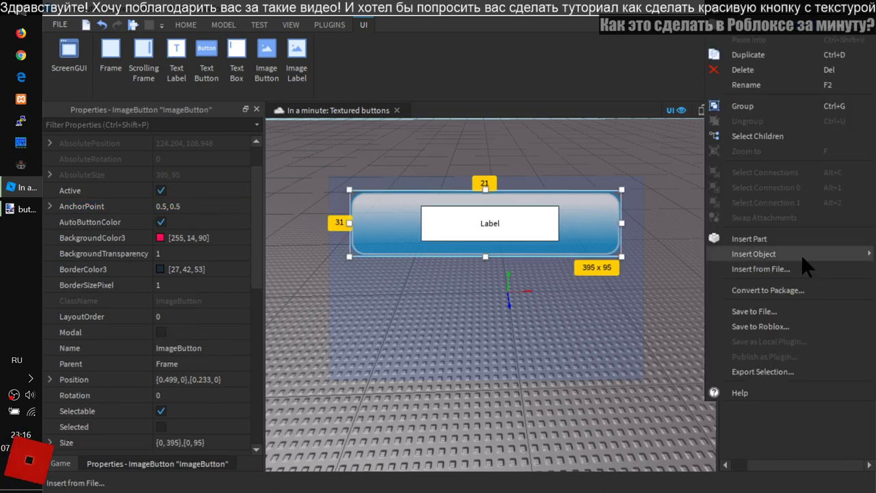
{"action": "left_click", "coordinate": [749, 86]}
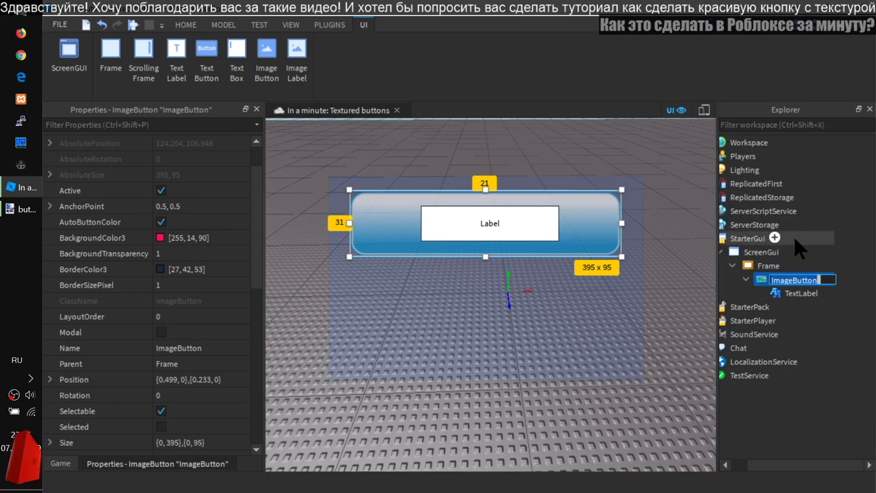
{"action": "key", "text": "BackSpace"}
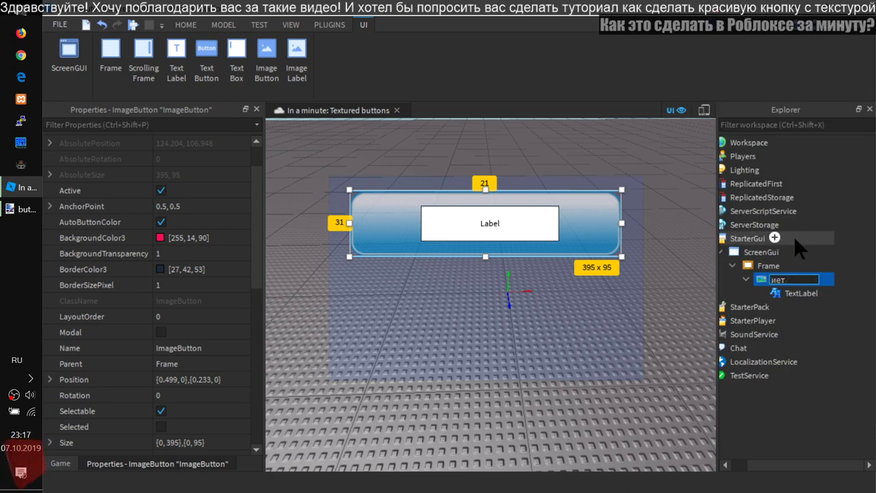
{"action": "key", "text": "alt+shift"}
{"action": "type", "text": "b"}
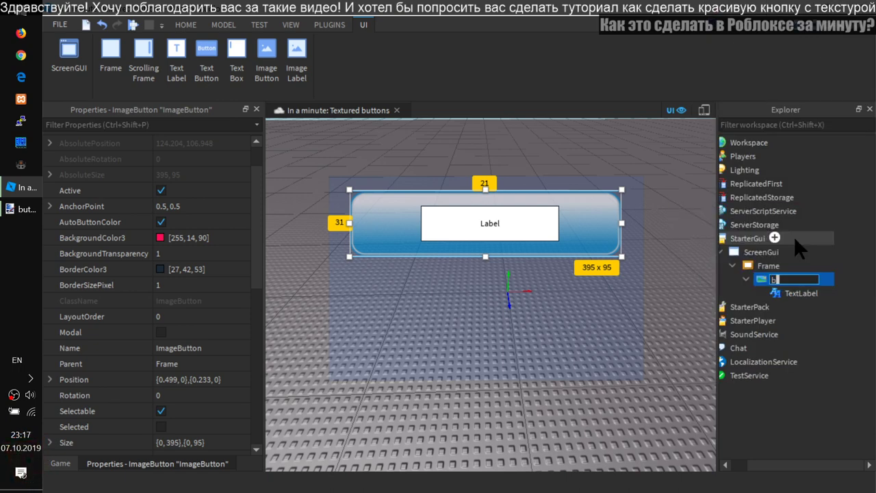
{"action": "type", "text": "tn1"}
{"action": "key", "text": "Left"}
{"action": "key", "text": "Left"}
{"action": "key", "text": "Left"}
{"action": "key", "text": "Left"}
{"action": "type", "text": "Butto"}
{"action": "key", "text": "Right"}
{"action": "key", "text": "Right"}
{"action": "key", "text": "Return"}
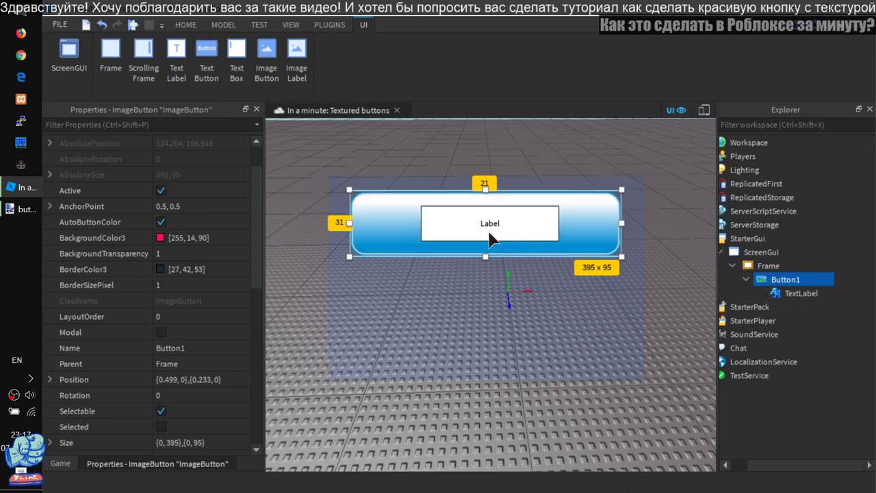
Step: Set the TextLabel's text to "НАЧАТЬ ИГРУ" and turn on its TextScaled property
{"action": "scroll", "coordinate": [191, 342], "scroll_direction": "down", "scroll_amount": 1}
{"action": "scroll", "coordinate": [191, 342], "scroll_direction": "down", "scroll_amount": 7}
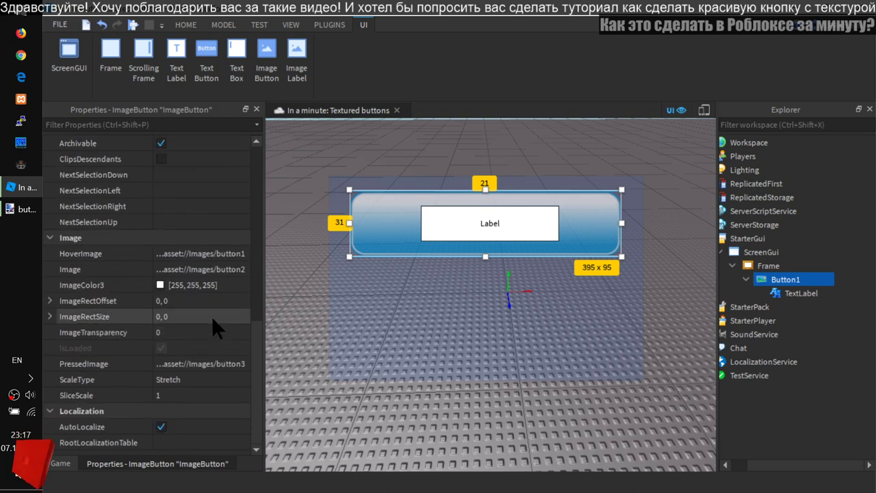
{"action": "left_click", "coordinate": [806, 296]}
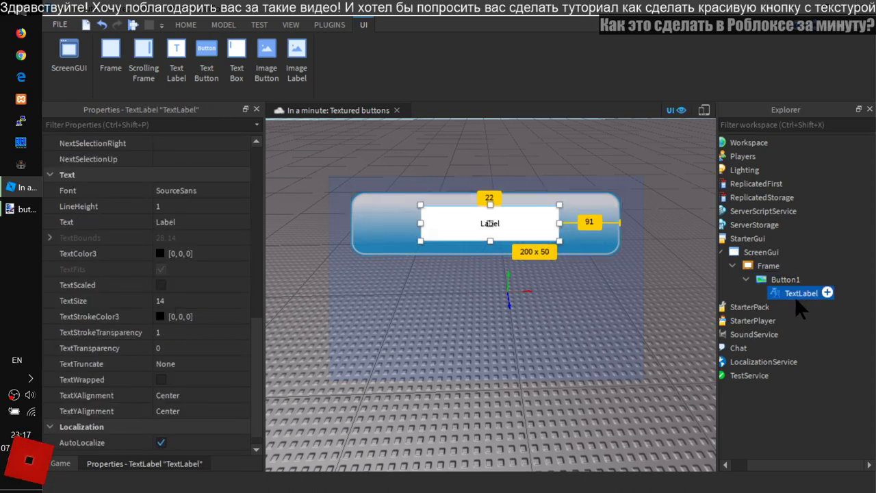
{"action": "scroll", "coordinate": [164, 322], "scroll_direction": "down", "scroll_amount": 1}
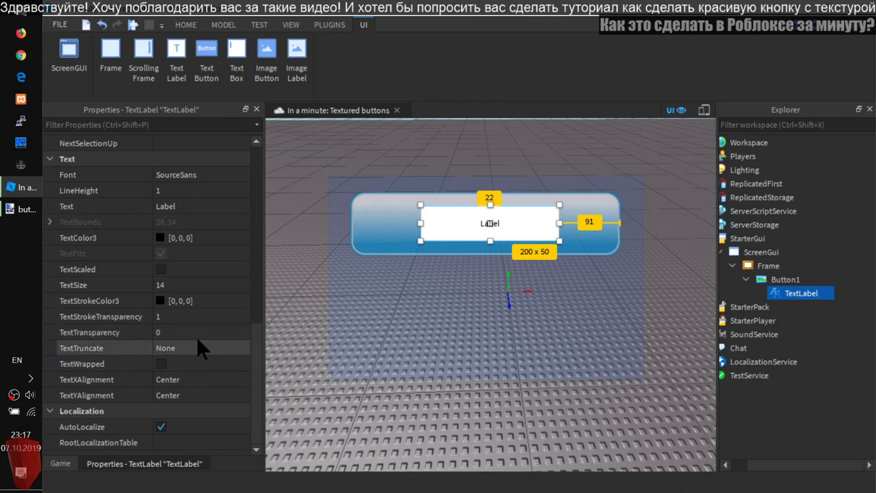
{"action": "left_click", "coordinate": [195, 204]}
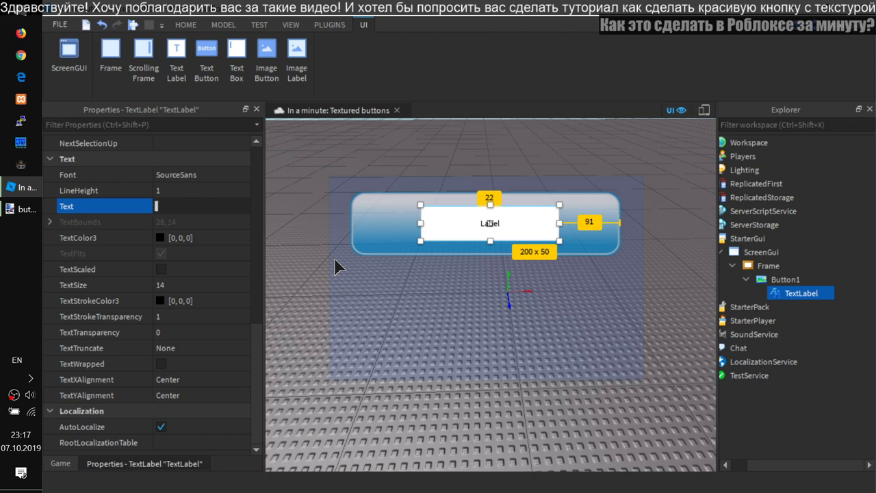
{"action": "key", "text": "super+space"}
{"action": "type", "text": "НАЧАТЬ ИГРУ"}
{"action": "key", "text": "Return"}
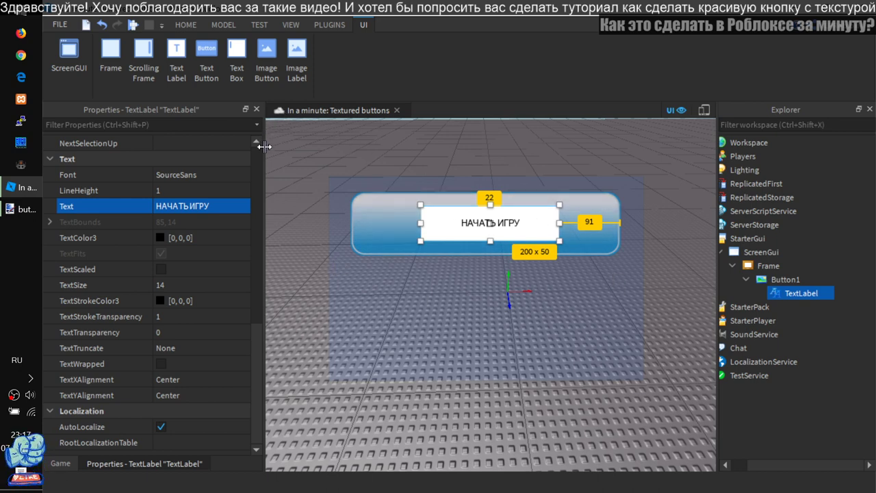
{"action": "mouse_move", "coordinate": [263, 146]}
{"action": "left_mouse_down"}
{"action": "mouse_move", "coordinate": [232, 145]}
{"action": "mouse_move", "coordinate": [267, 148]}
{"action": "left_mouse_up"}
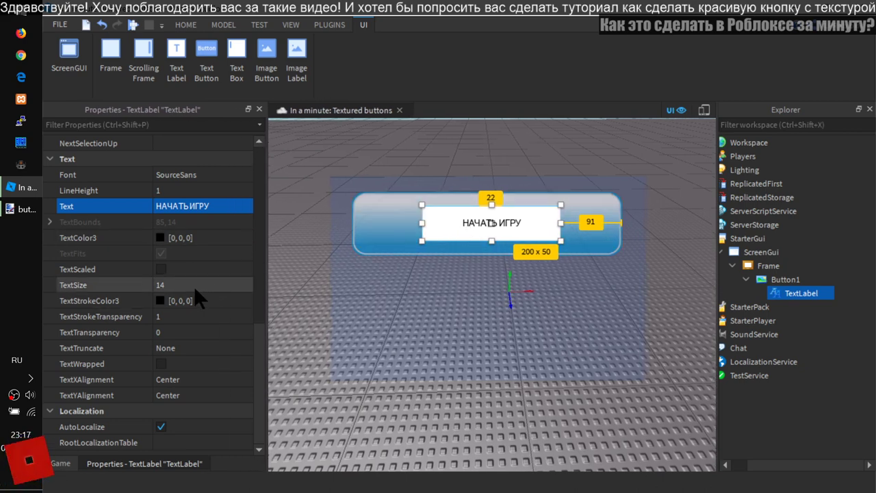
{"action": "left_click", "coordinate": [161, 267]}
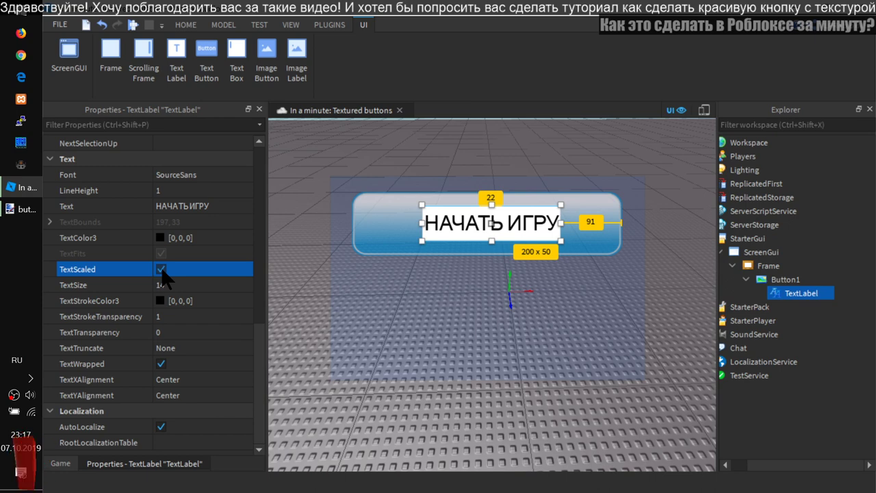
Step: Resize the Frame by its lower-right corner to about 473 x 313, and select the TextLabel again
{"action": "left_click", "coordinate": [624, 341]}
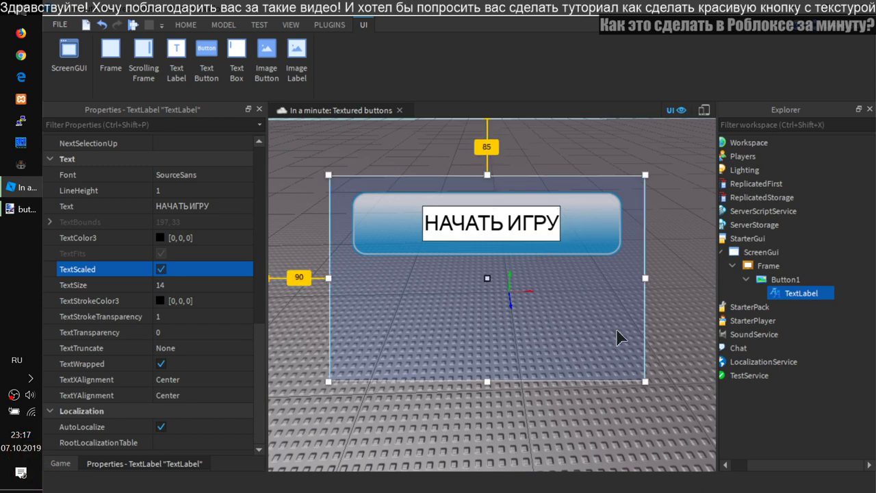
{"action": "mouse_move", "coordinate": [647, 380]}
{"action": "left_mouse_down"}
{"action": "mouse_move", "coordinate": [594, 325]}
{"action": "mouse_move", "coordinate": [582, 337]}
{"action": "mouse_move", "coordinate": [485, 340]}
{"action": "mouse_move", "coordinate": [689, 413]}
{"action": "mouse_move", "coordinate": [661, 366]}
{"action": "mouse_move", "coordinate": [602, 371]}
{"action": "mouse_move", "coordinate": [656, 391]}
{"action": "left_mouse_up"}
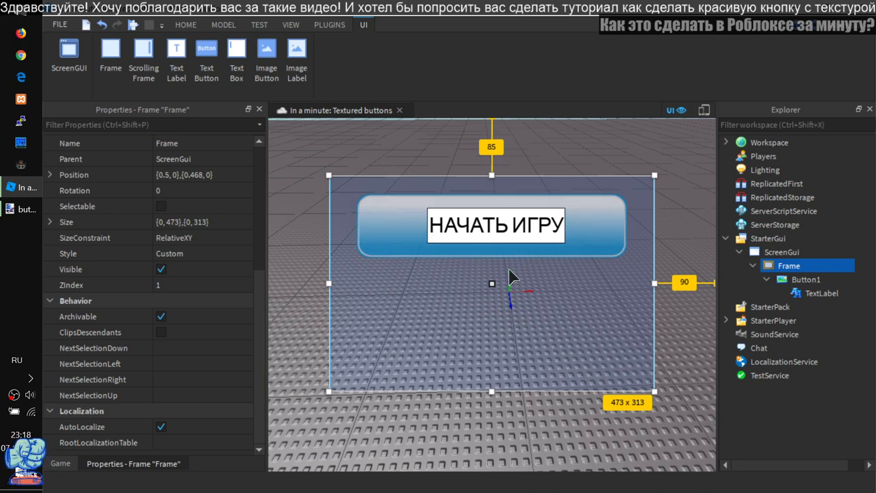
{"action": "left_click", "coordinate": [521, 227]}
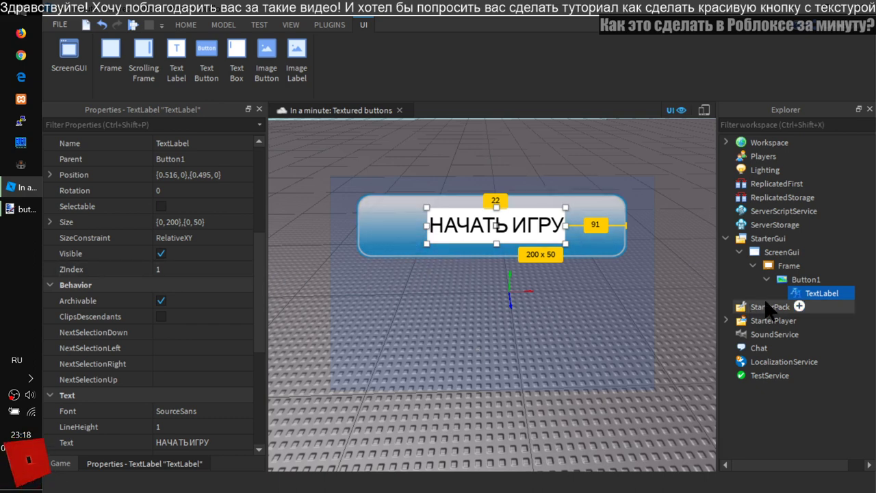
Step: Preview the interface in the device emulator as an iPhone 4S, check the available devices, and leave the emulator
{"action": "left_click", "coordinate": [291, 25]}
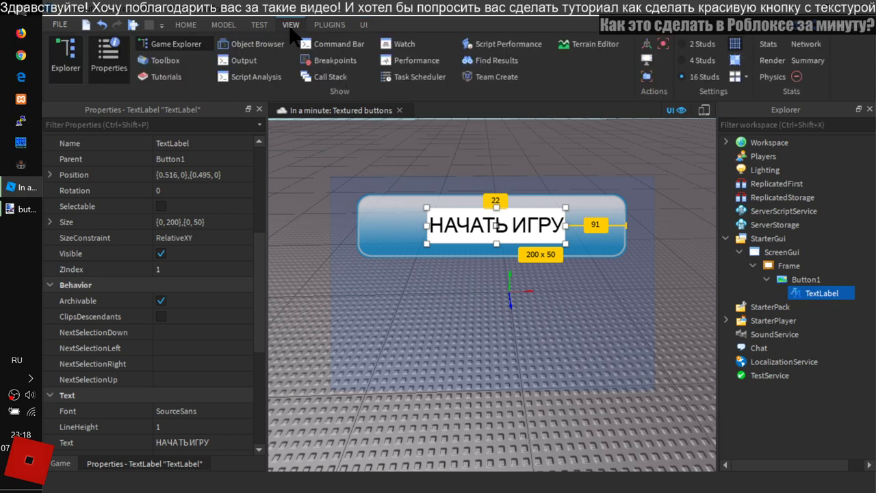
{"action": "left_click", "coordinate": [259, 24]}
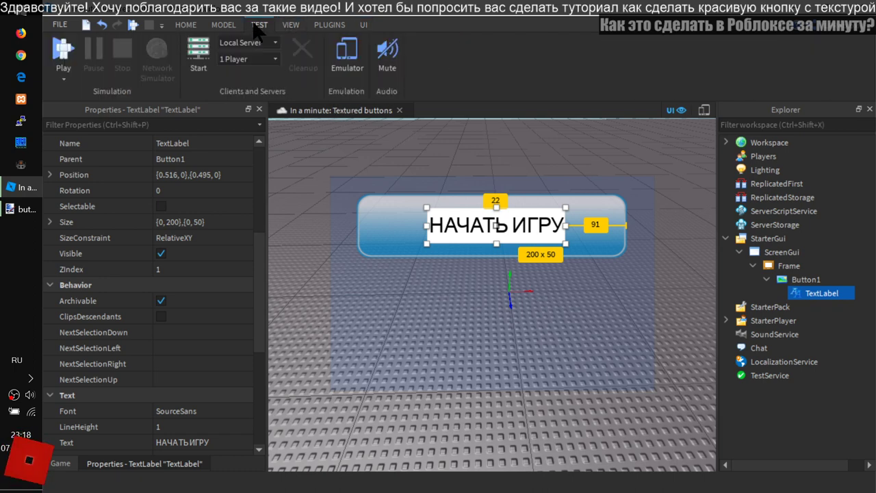
{"action": "left_click", "coordinate": [347, 59]}
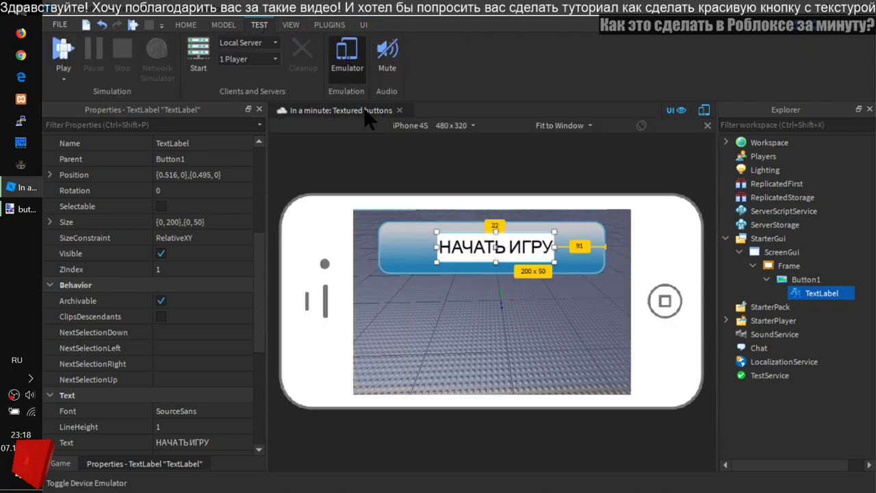
{"action": "left_click", "coordinate": [398, 126]}
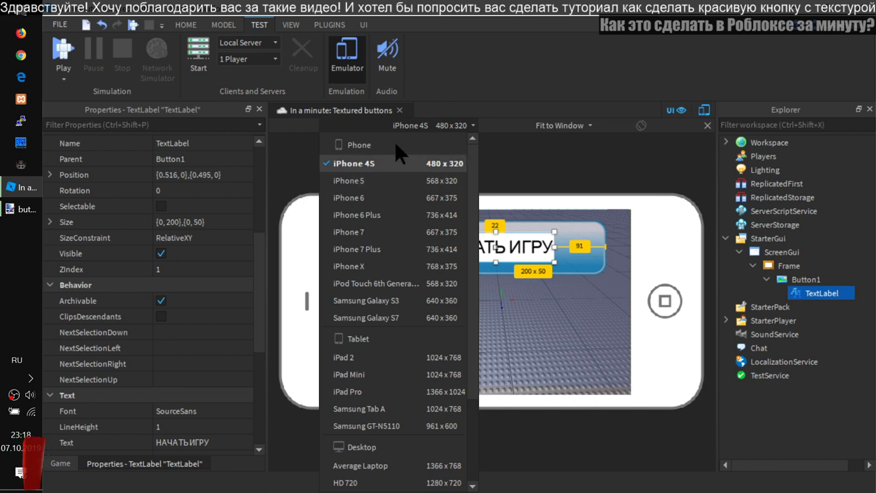
{"action": "left_click", "coordinate": [481, 126]}
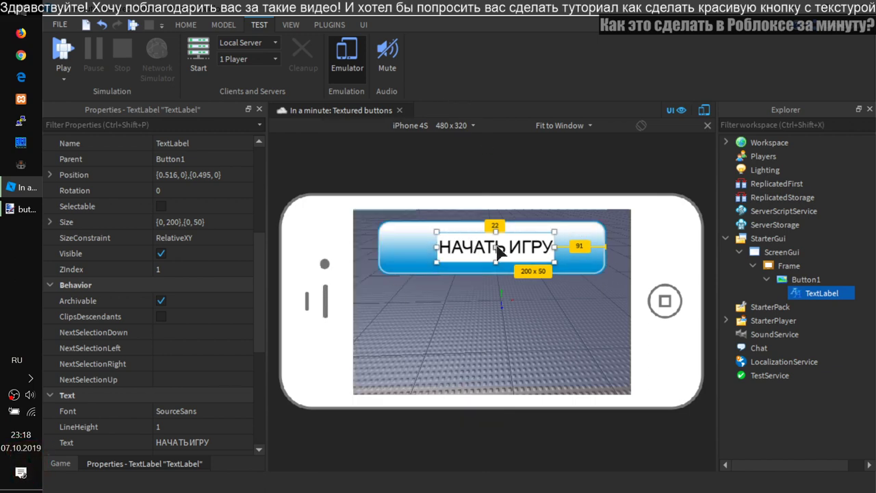
{"action": "left_click", "coordinate": [346, 68]}
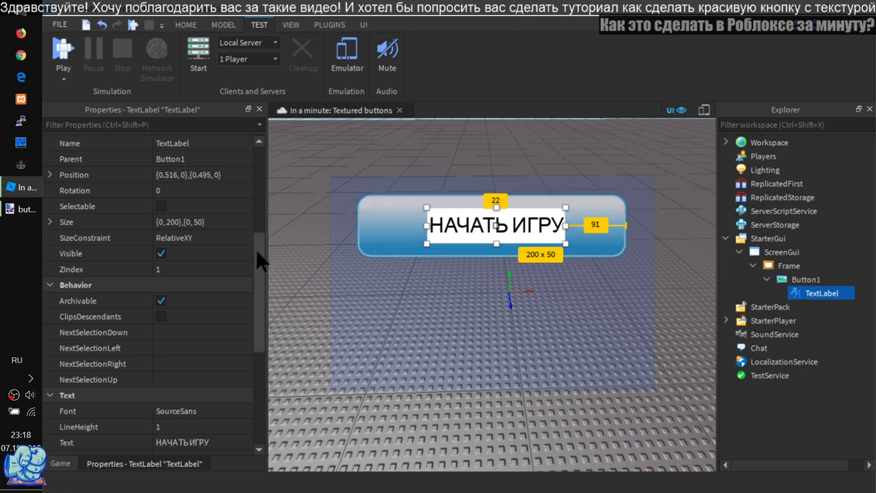
Step: Set the TextLabel's Size to {1, 0},{1, 0} so it fills its parent button
{"action": "left_click_drag", "start_coordinate": [256, 248], "coordinate": [242, 277]}
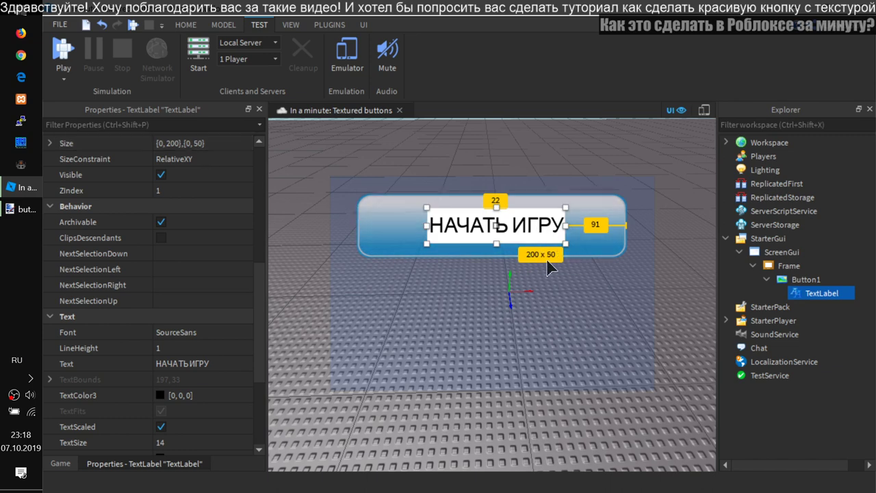
{"action": "left_click", "coordinate": [170, 142]}
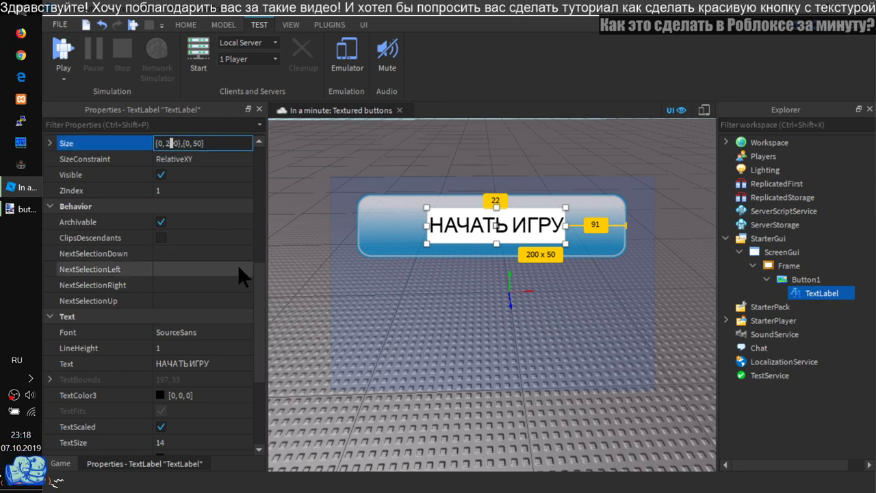
{"action": "key", "text": "BackSpace"}
{"action": "key", "text": "BackSpace"}
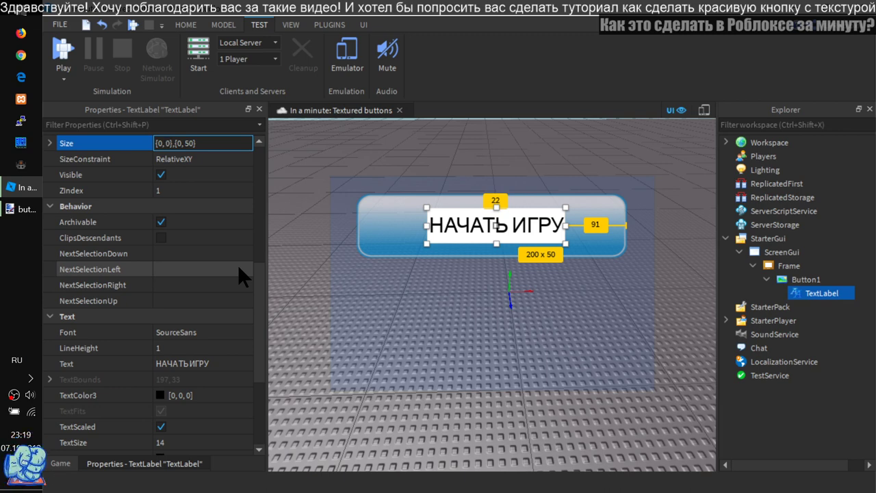
{"action": "key", "text": "BackSpace"}
{"action": "key", "text": "BackSpace"}
{"action": "key", "text": "BackSpace"}
{"action": "type", "text": "1,"}
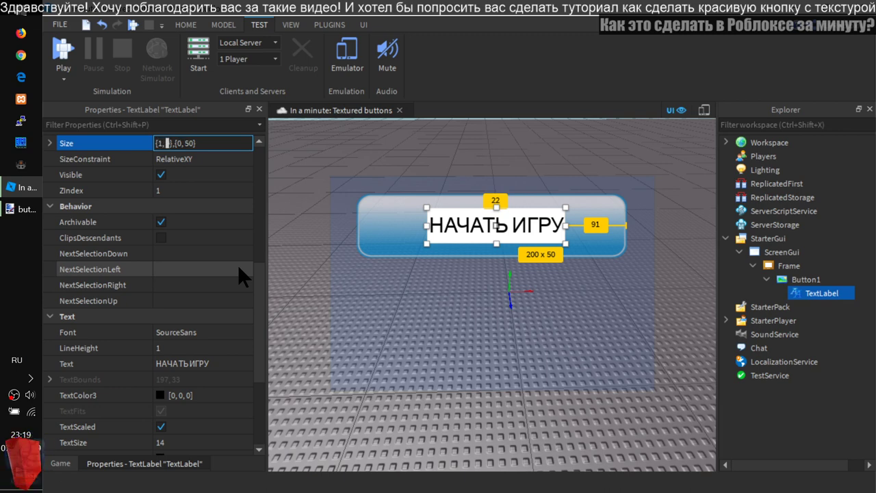
{"action": "key", "text": "Right"}
{"action": "key", "text": "Right"}
{"action": "key", "text": "Right"}
{"action": "key", "text": "Right"}
{"action": "key", "text": "Right"}
{"action": "key", "text": "BackSpace"}
{"action": "type", "text": "1"}
{"action": "key", "text": "Right"}
{"action": "key", "text": "Right"}
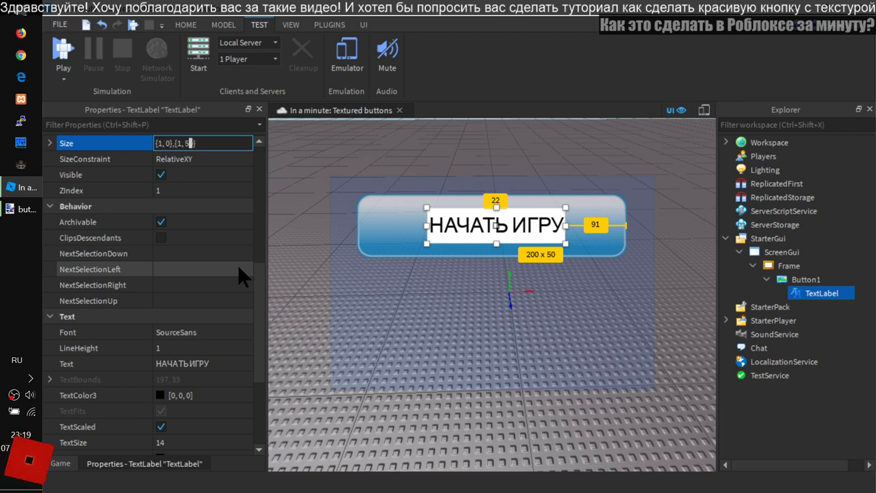
{"action": "key", "text": "Delete"}
{"action": "key", "text": "Return"}
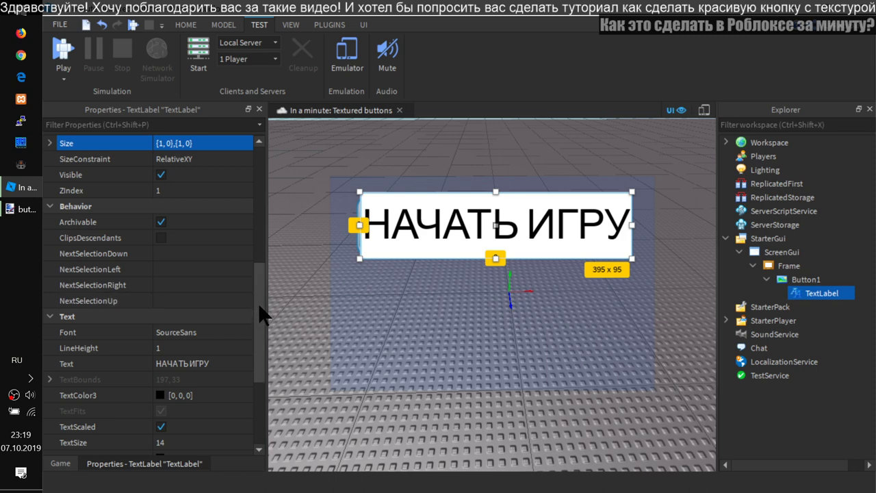
Step: Set the TextLabel's BackgroundTransparency to 1 and clear the selection
{"action": "left_click_drag", "start_coordinate": [257, 301], "coordinate": [247, 213]}
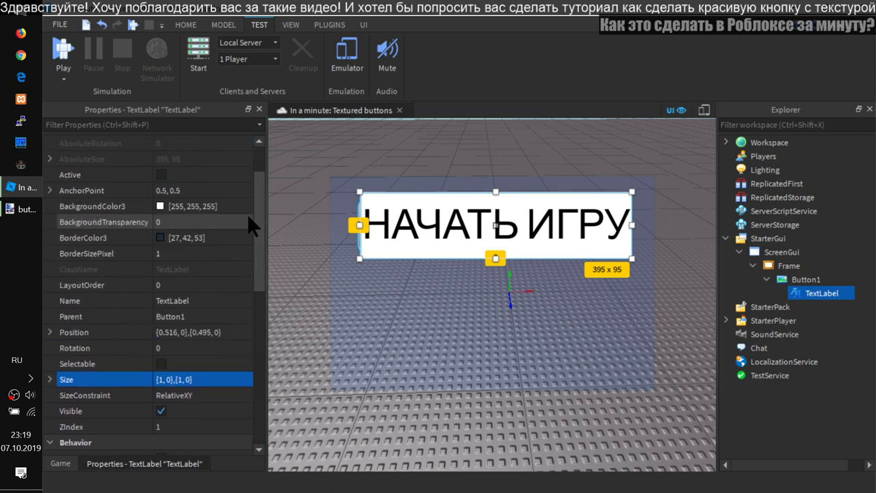
{"action": "left_click", "coordinate": [184, 223]}
{"action": "key", "text": "BackSpace"}
{"action": "type", "text": "1"}
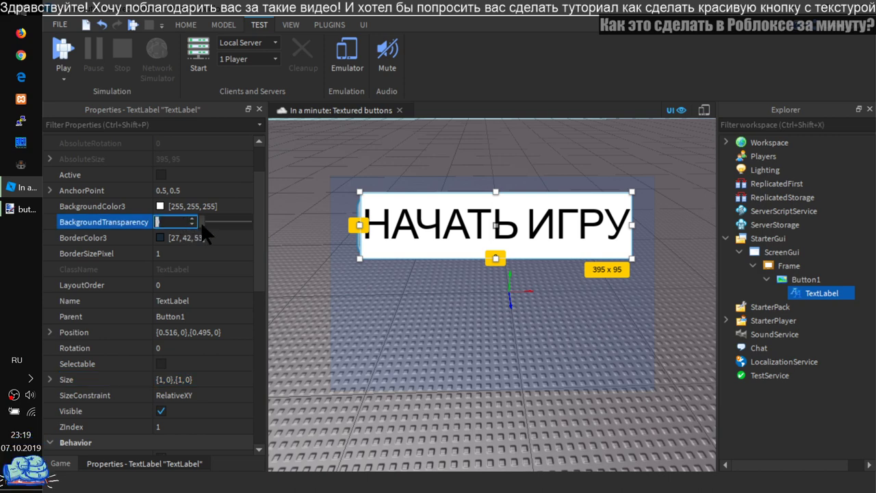
{"action": "key", "text": "Return"}
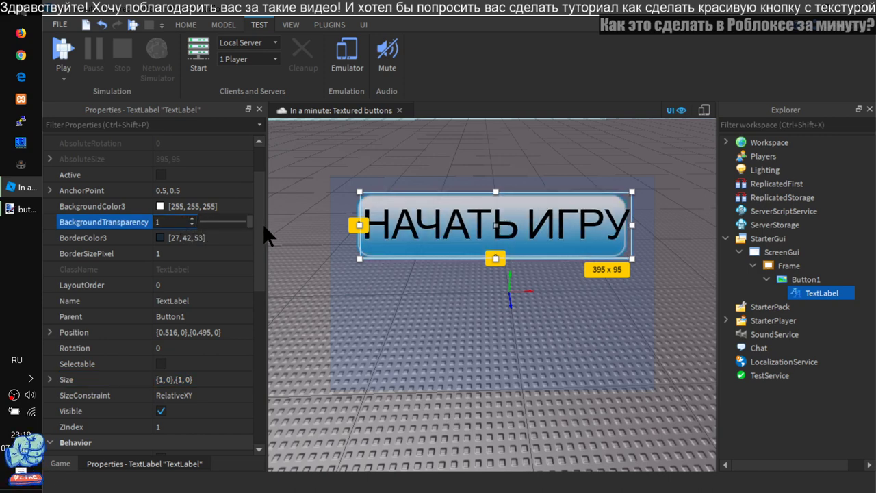
{"action": "left_click", "coordinate": [662, 270]}
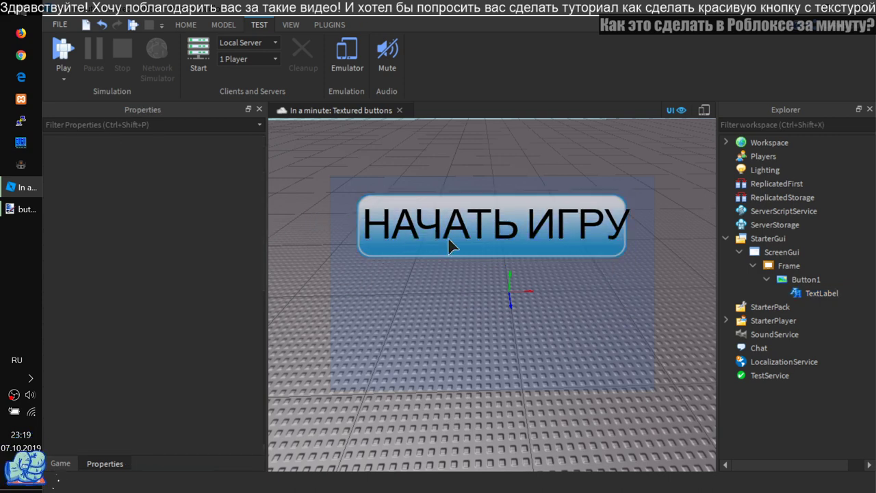
Step: Select the TextLabel again and narrow it by changing its Size to {1, -20},{1, 0}
{"action": "left_click", "coordinate": [819, 293]}
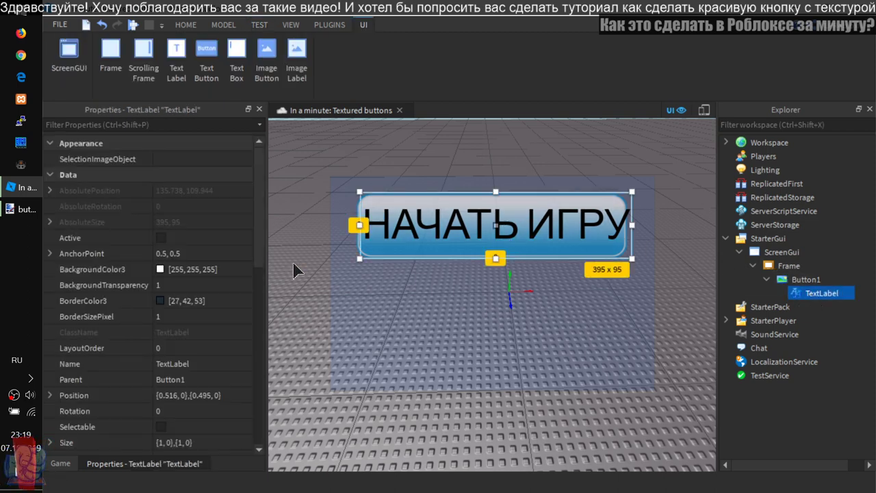
{"action": "left_click_drag", "start_coordinate": [253, 249], "coordinate": [262, 341]}
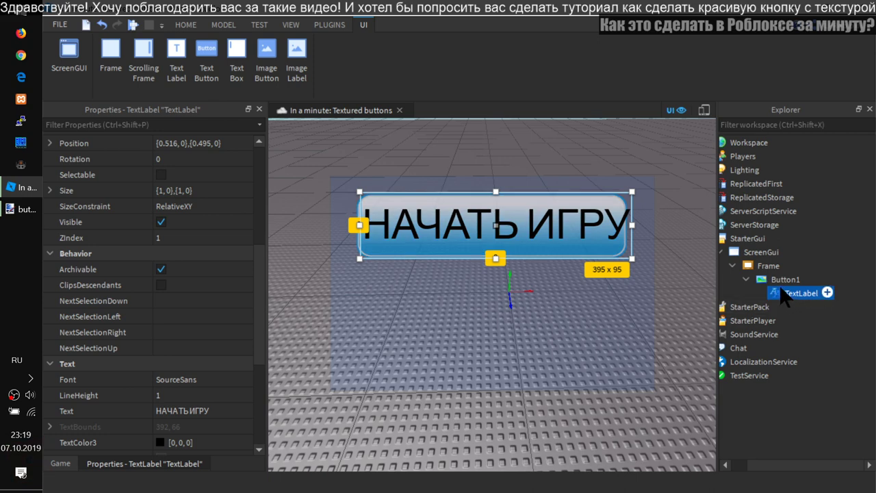
{"action": "left_click", "coordinate": [165, 190]}
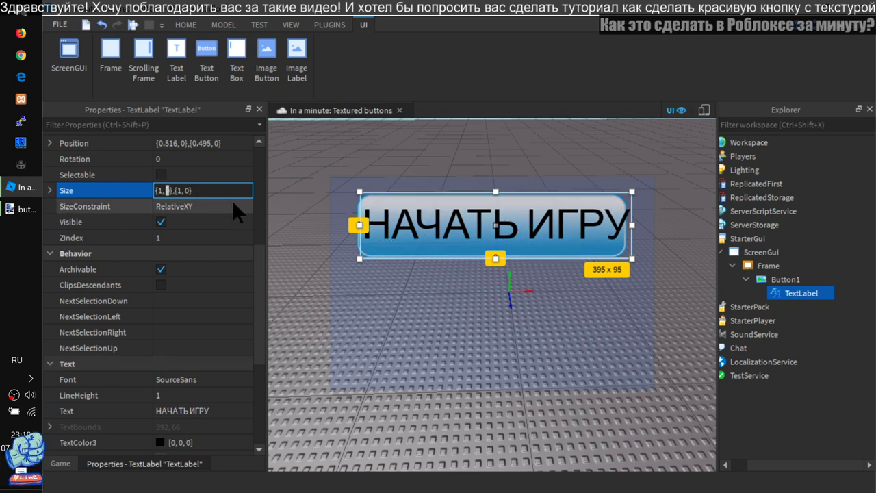
{"action": "type", "text": "-"}
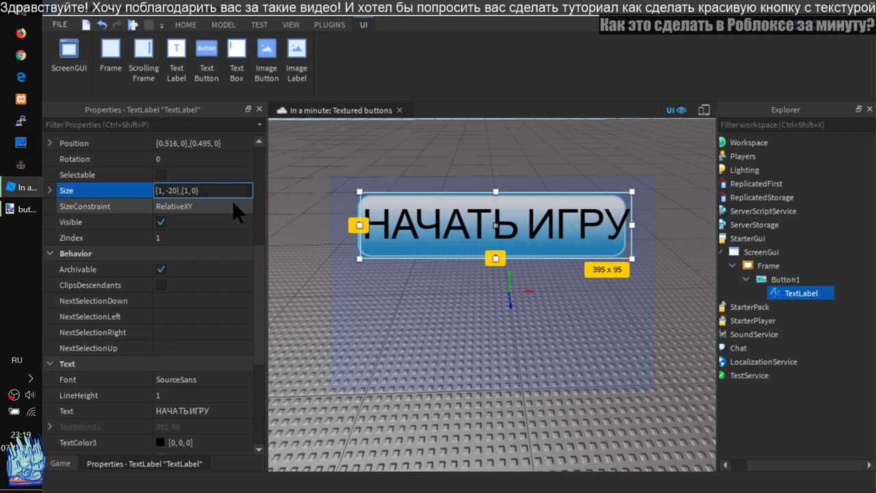
{"action": "type", "text": "2"}
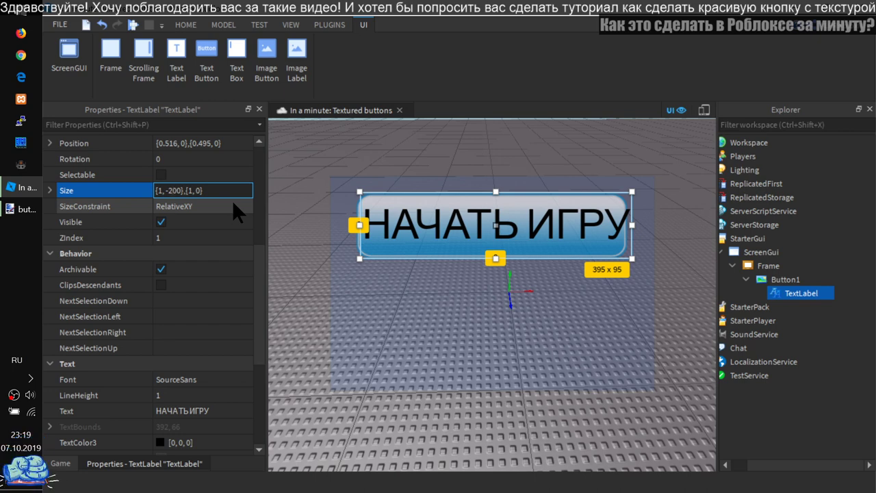
{"action": "key", "text": "Delete"}
{"action": "key", "text": "Return"}
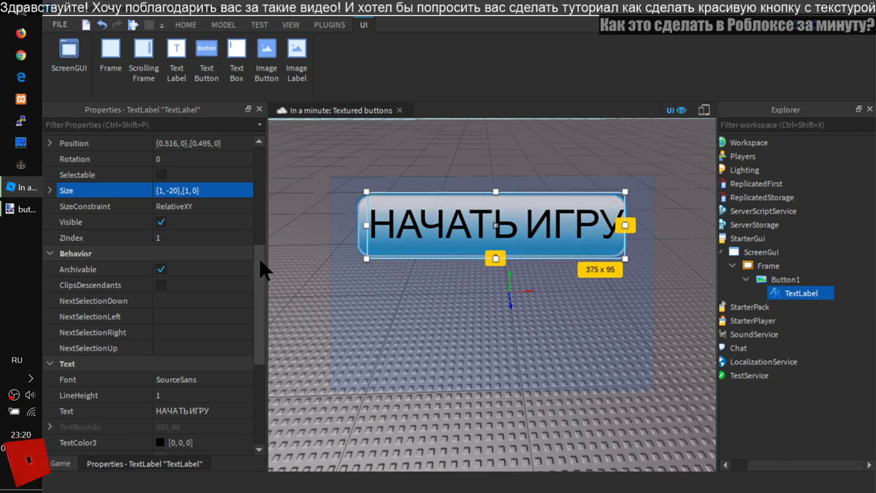
Step: Center the TextLabel on the button by setting its Position to {0.5, 0},{0.5, 0}
{"action": "left_click_drag", "start_coordinate": [259, 257], "coordinate": [252, 242]}
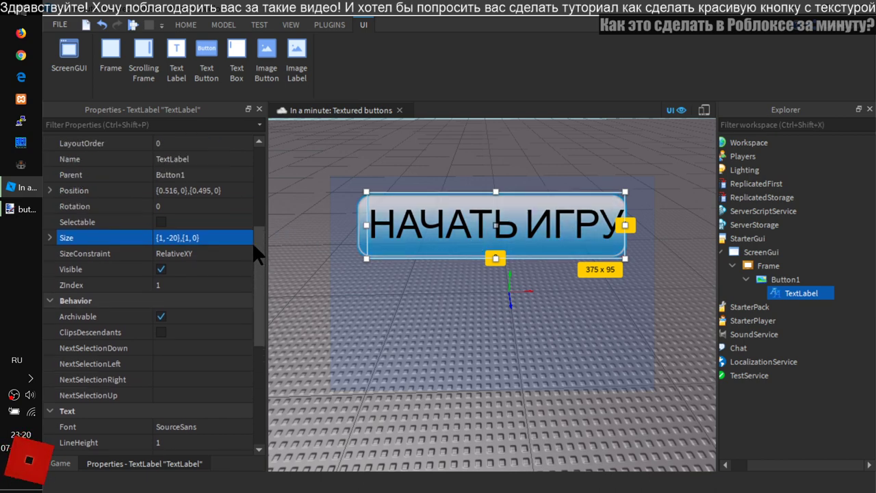
{"action": "left_click", "coordinate": [172, 191]}
{"action": "left_click", "coordinate": [172, 192]}
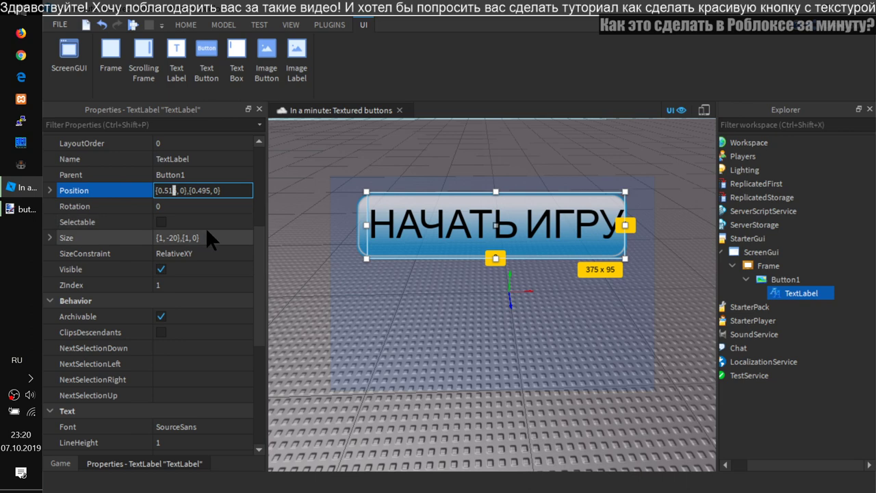
{"action": "key", "text": "Right"}
{"action": "key", "text": "BackSpace"}
{"action": "key", "text": "BackSpace"}
{"action": "key", "text": "Right"}
{"action": "key", "text": "Right"}
{"action": "key", "text": "Right"}
{"action": "key", "text": "Right"}
{"action": "key", "text": "Right"}
{"action": "key", "text": "Right"}
{"action": "key", "text": "Right"}
{"action": "key", "text": "Right"}
{"action": "key", "text": "Right"}
{"action": "key", "text": "Right"}
{"action": "key", "text": "BackSpace"}
{"action": "key", "text": "BackSpace"}
{"action": "key", "text": "Return"}
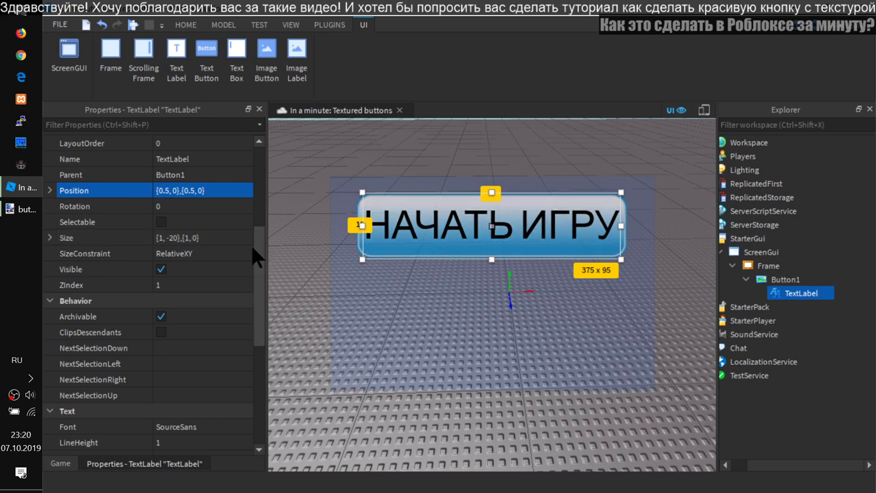
Step: Set the TextLabel's BorderSizePixel to 0
{"action": "left_click_drag", "start_coordinate": [258, 238], "coordinate": [253, 200]}
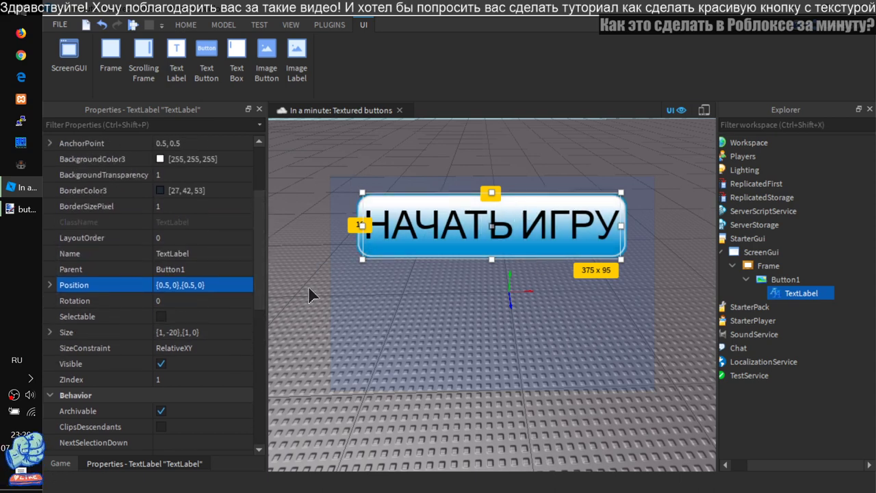
{"action": "left_click", "coordinate": [201, 287]}
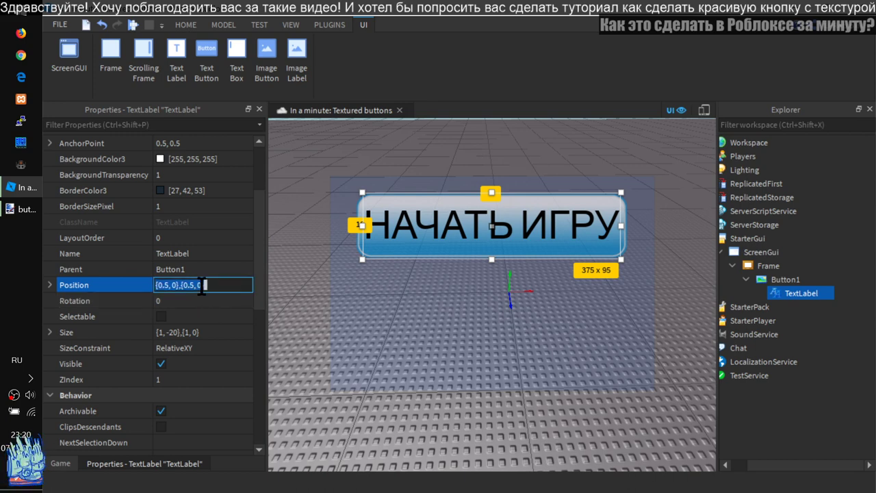
{"action": "left_click", "coordinate": [202, 286]}
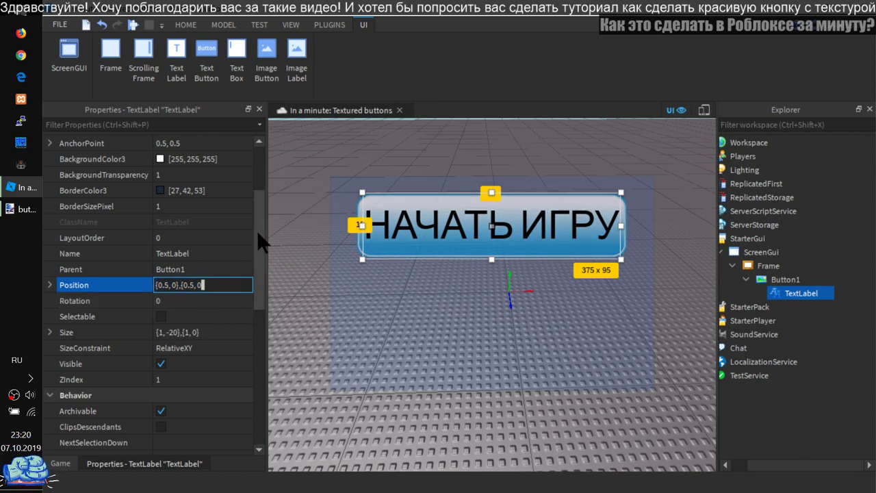
{"action": "left_click", "coordinate": [170, 203]}
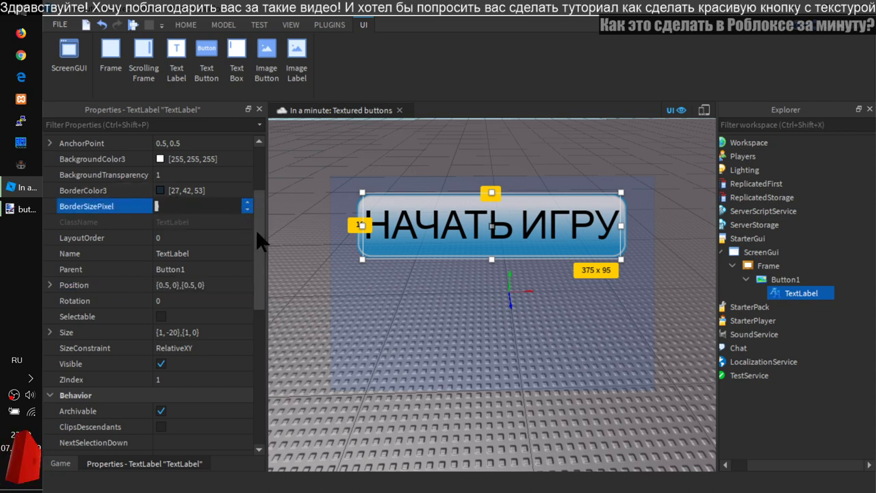
{"action": "type", "text": "0"}
{"action": "key", "text": "Return"}
Step: Change the TextLabel's Font to SciFi
{"action": "scroll", "coordinate": [258, 240], "scroll_direction": "down", "scroll_amount": 1}
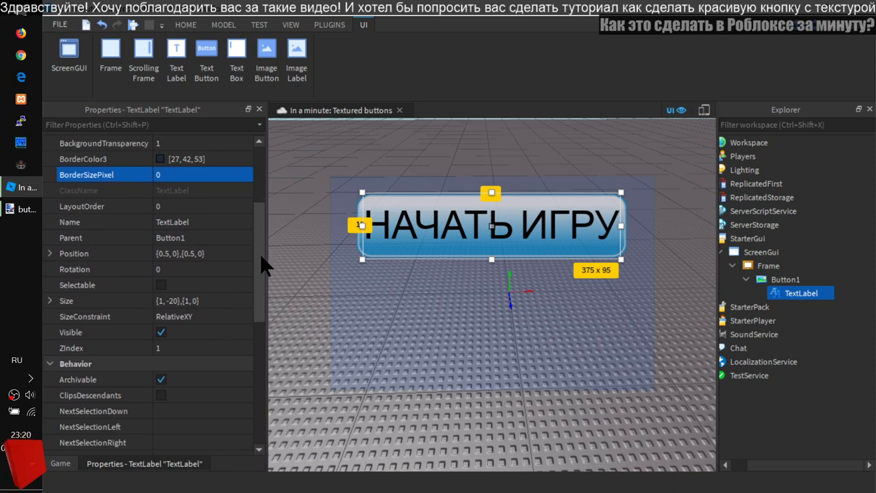
{"action": "scroll", "coordinate": [261, 258], "scroll_direction": "down", "scroll_amount": 2}
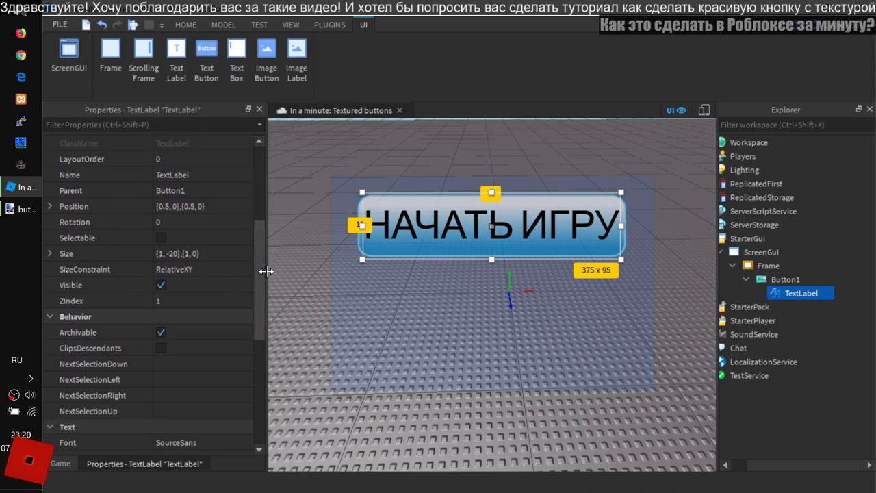
{"action": "scroll", "coordinate": [266, 271], "scroll_direction": "up", "scroll_amount": 1}
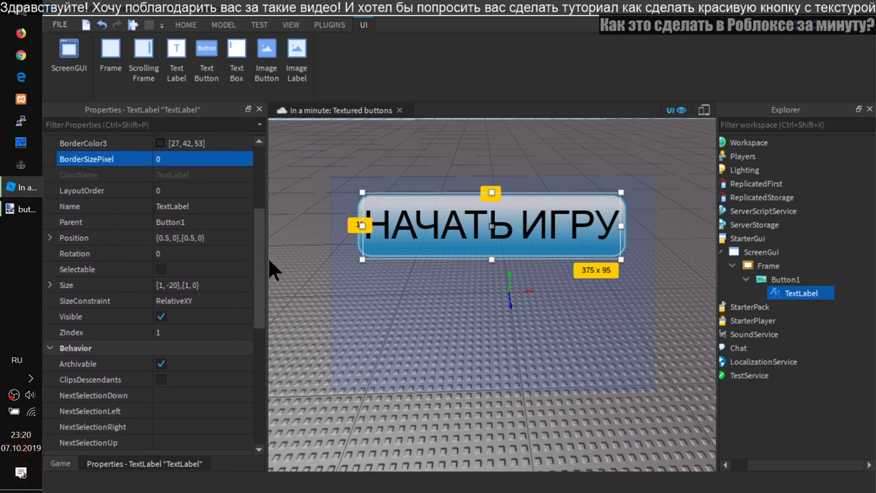
{"action": "scroll", "coordinate": [269, 255], "scroll_direction": "up", "scroll_amount": 1}
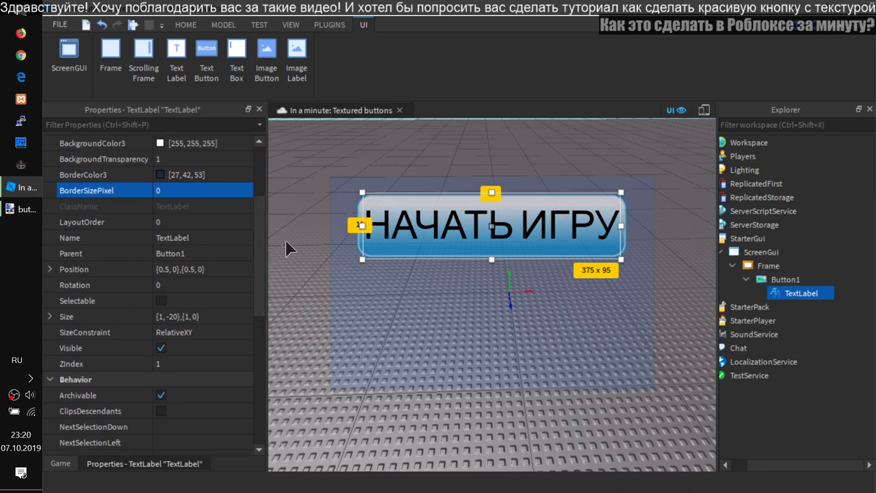
{"action": "scroll", "coordinate": [260, 272], "scroll_direction": "up", "scroll_amount": 3}
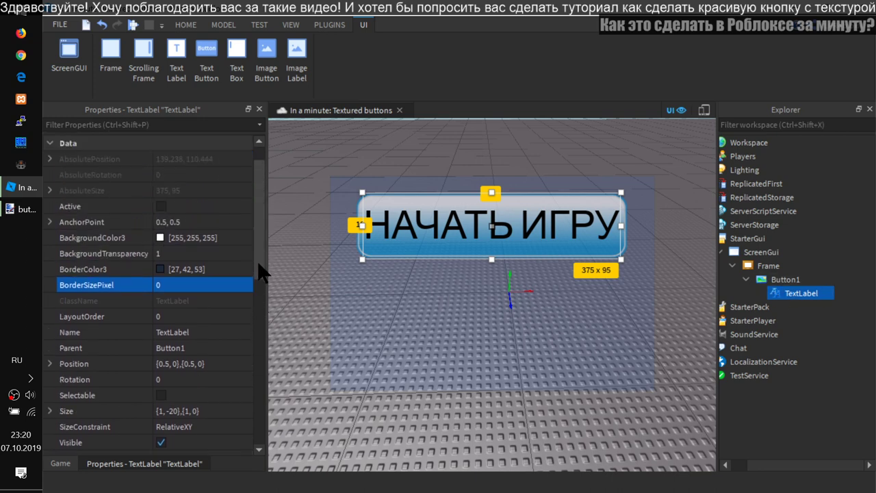
{"action": "scroll", "coordinate": [266, 272], "scroll_direction": "up", "scroll_amount": 1}
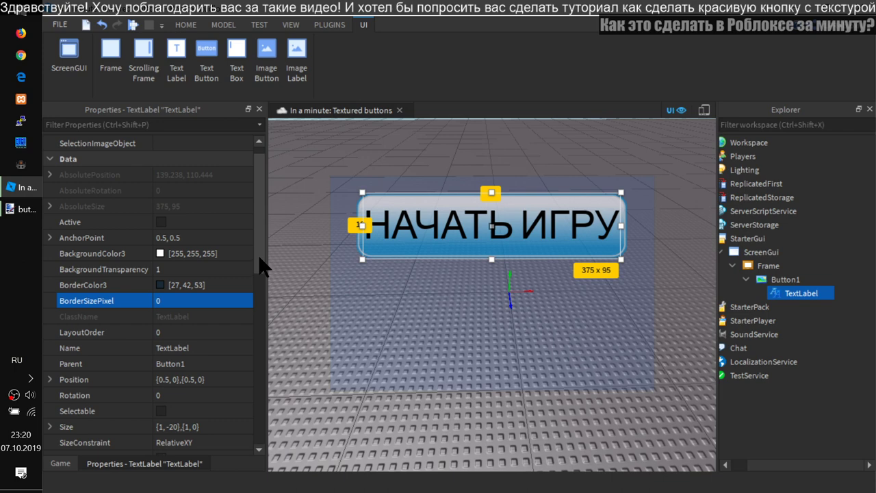
{"action": "scroll", "coordinate": [262, 226], "scroll_direction": "up", "scroll_amount": 1}
{"action": "scroll", "coordinate": [262, 226], "scroll_direction": "down", "scroll_amount": 1}
{"action": "scroll", "coordinate": [253, 288], "scroll_direction": "down", "scroll_amount": 4}
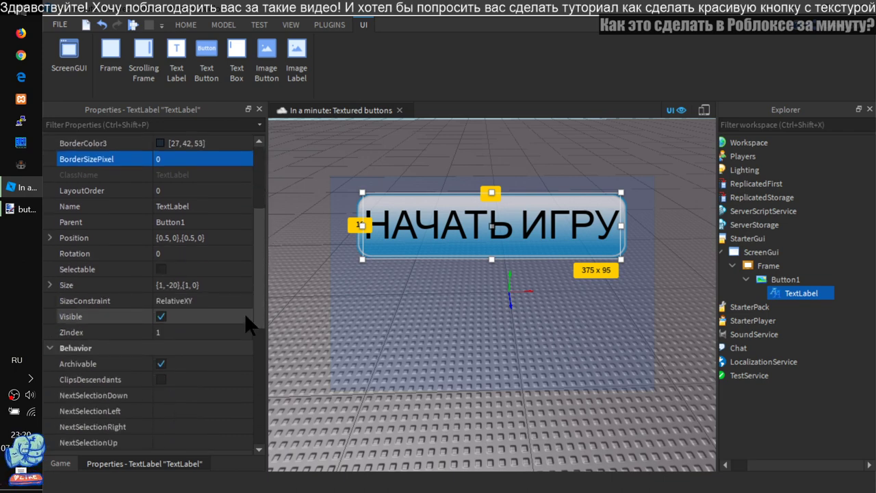
{"action": "scroll", "coordinate": [243, 316], "scroll_direction": "down", "scroll_amount": 2}
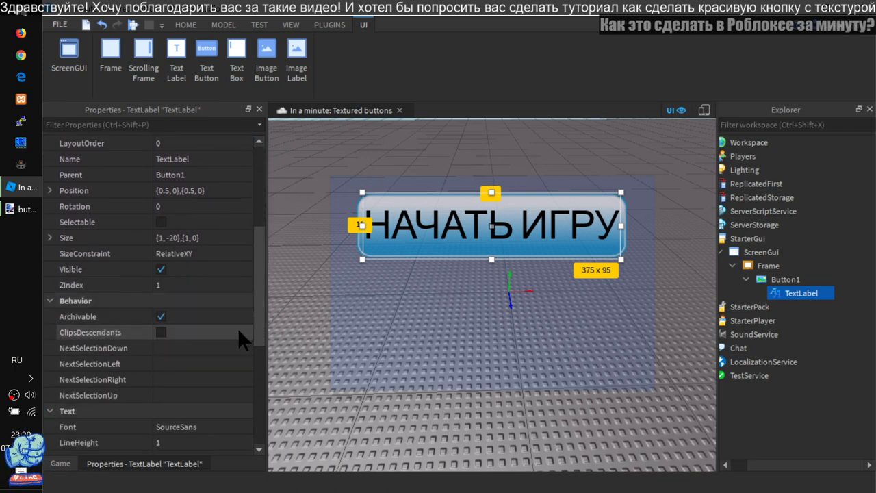
{"action": "scroll", "coordinate": [233, 342], "scroll_direction": "down", "scroll_amount": 4}
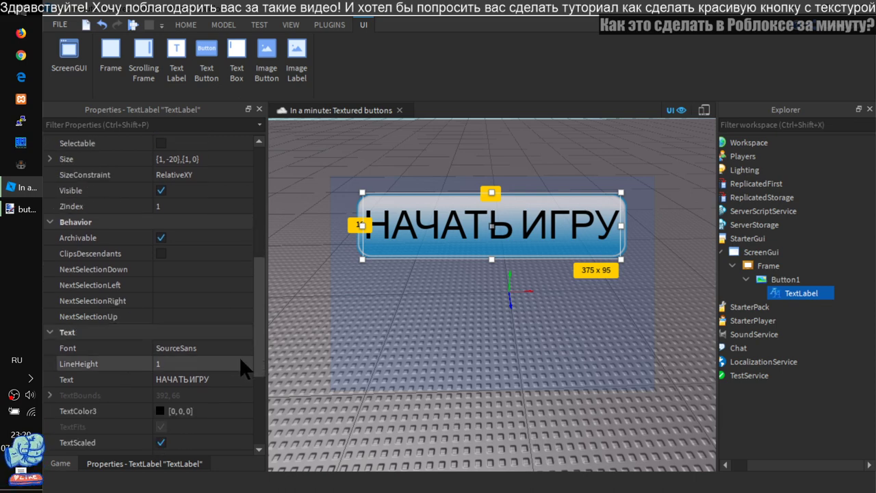
{"action": "scroll", "coordinate": [236, 393], "scroll_direction": "down", "scroll_amount": 3}
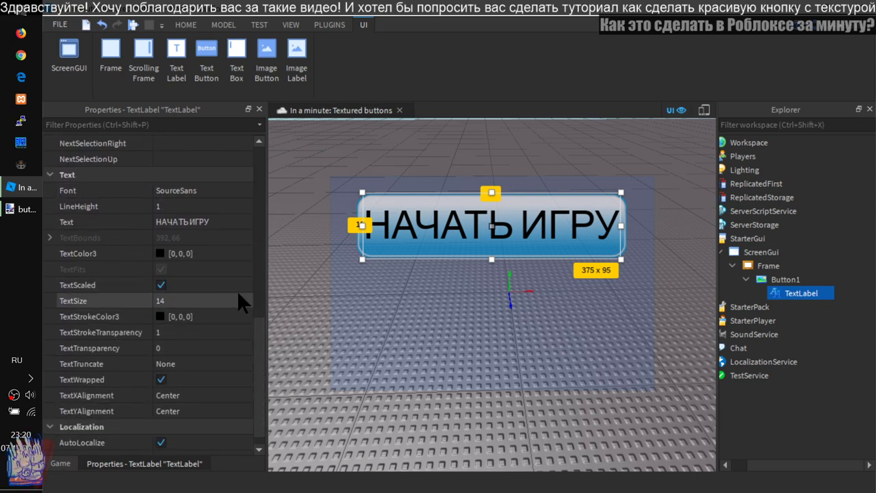
{"action": "left_click", "coordinate": [203, 189]}
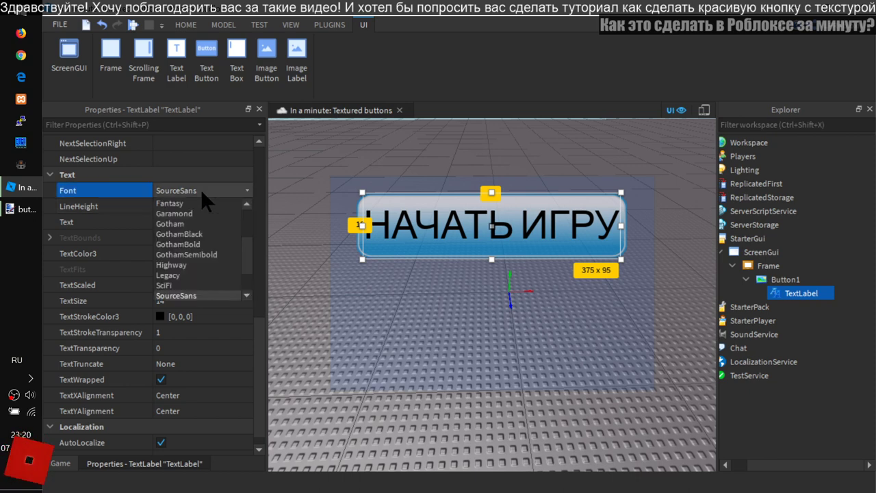
{"action": "left_click", "coordinate": [163, 285]}
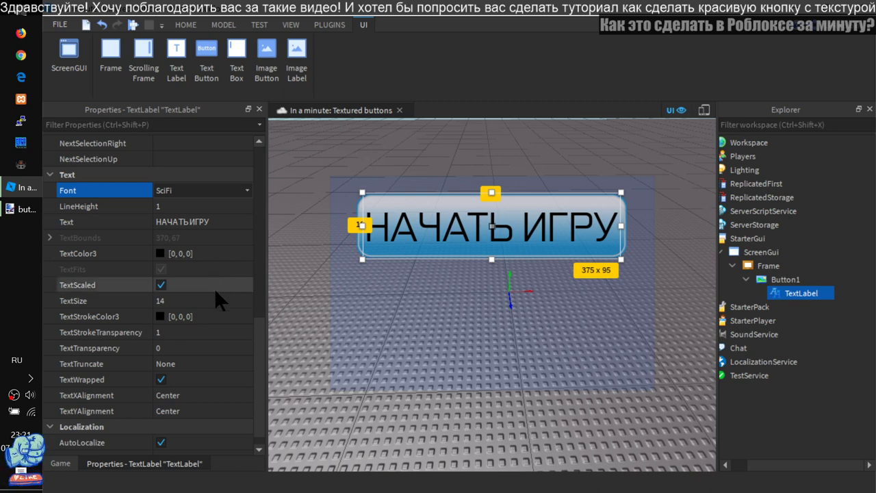
Step: Turn the TextLabel's TextScaled option off and back on to compare the text size
{"action": "left_click", "coordinate": [160, 286]}
{"action": "left_click", "coordinate": [160, 286]}
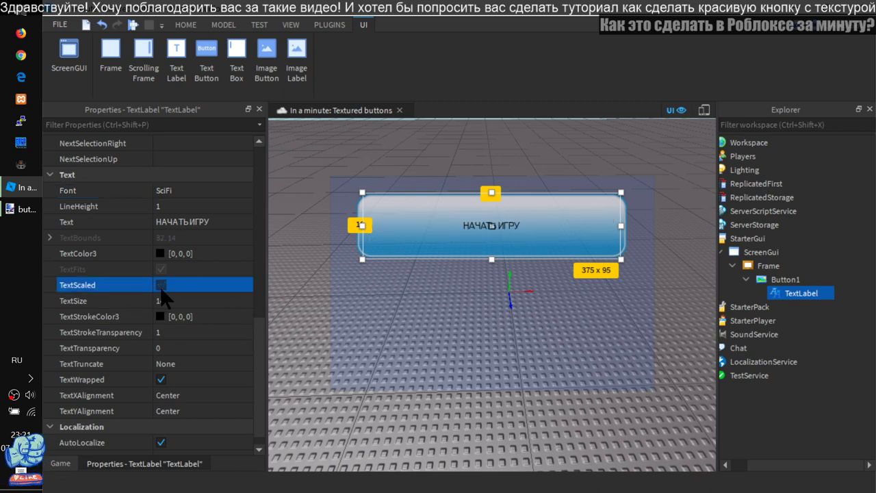
{"action": "left_click", "coordinate": [160, 286]}
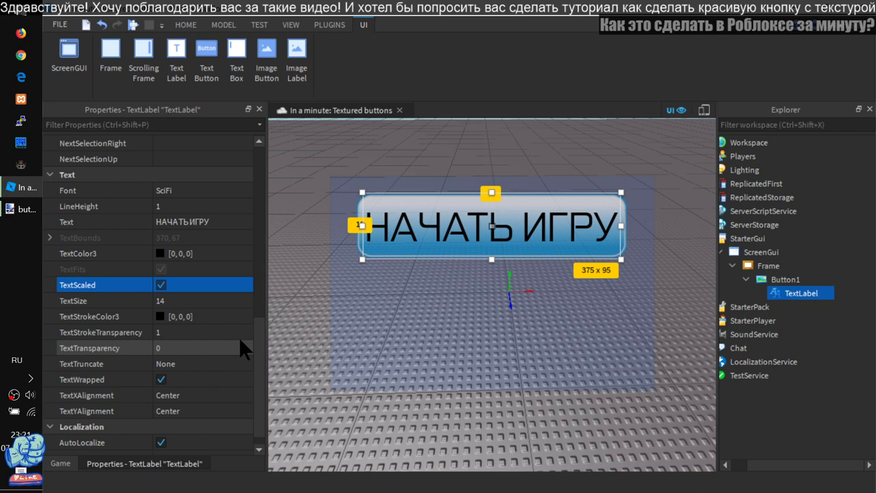
Step: Outline the label's text in dark red by setting TextStrokeColor3 to [170, 0, 0] and TextStrokeTransparency to 0
{"action": "left_click", "coordinate": [160, 317]}
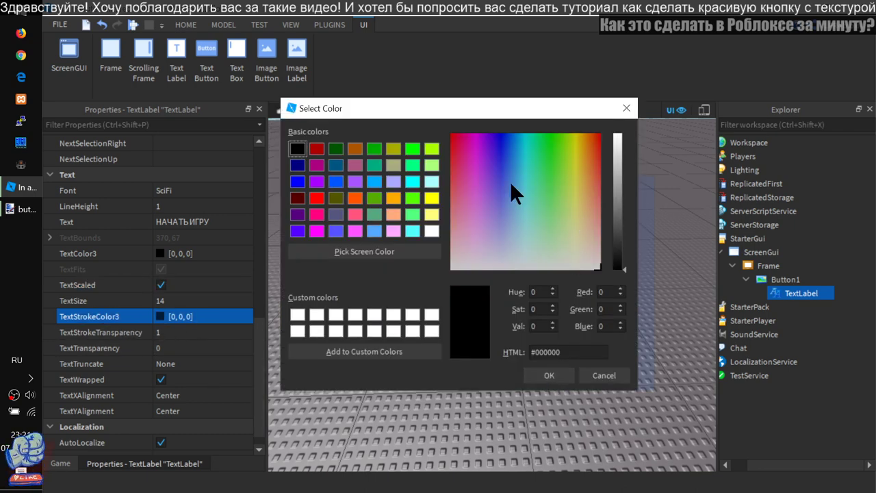
{"action": "left_click", "coordinate": [317, 148]}
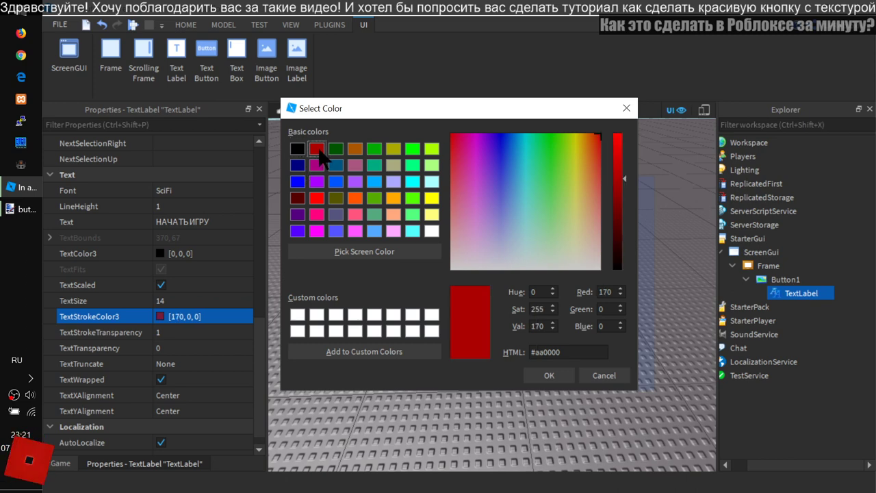
{"action": "left_click", "coordinate": [544, 373]}
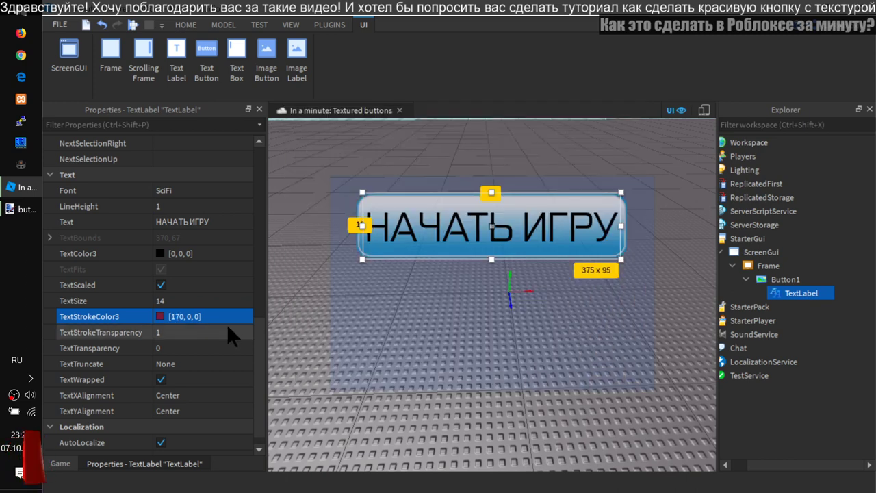
{"action": "left_click", "coordinate": [182, 348]}
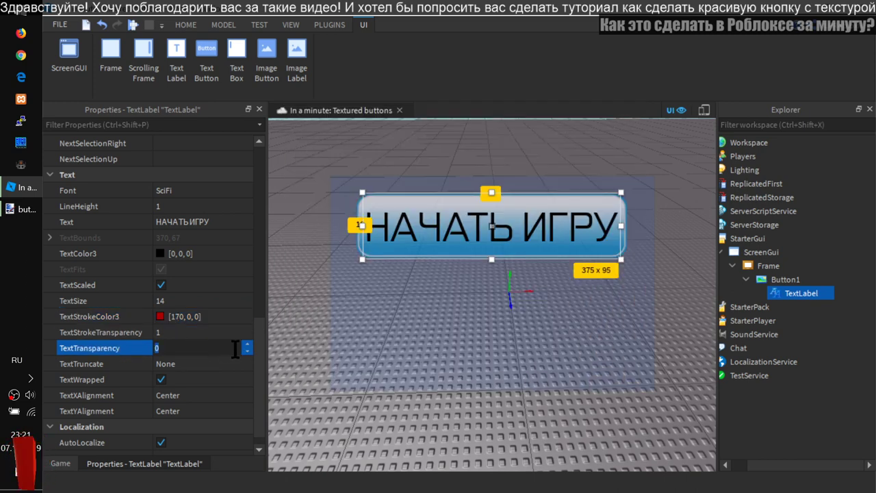
{"action": "left_click", "coordinate": [200, 336]}
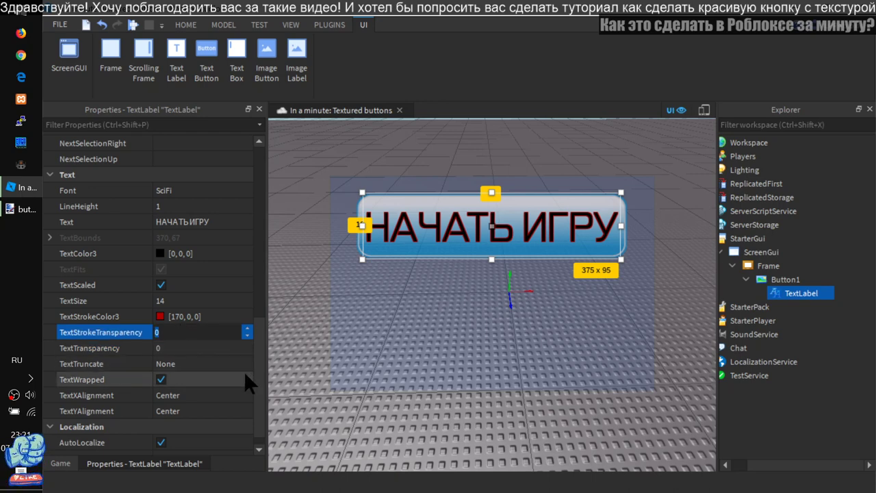
{"action": "left_click", "coordinate": [197, 346]}
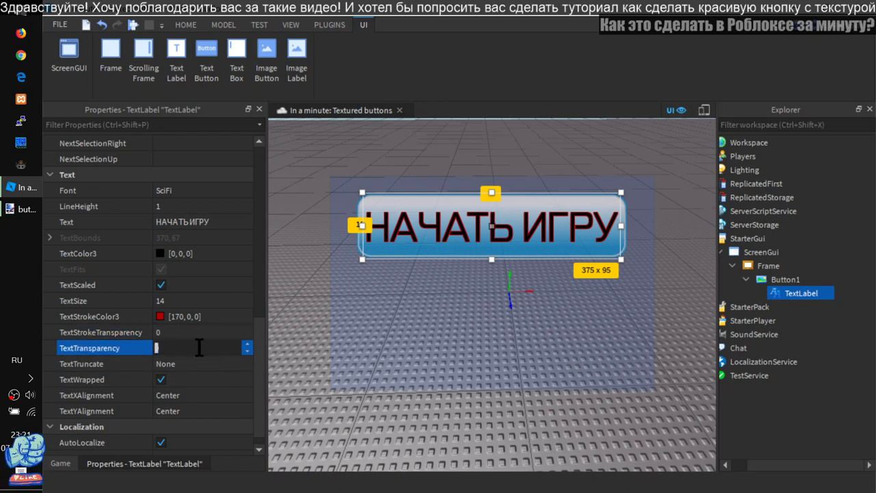
{"action": "left_click", "coordinate": [185, 300]}
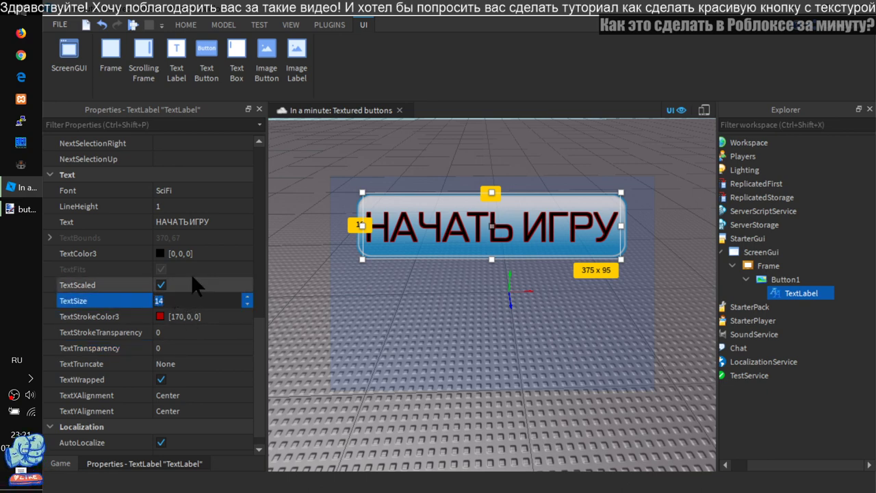
{"action": "left_click", "coordinate": [202, 205]}
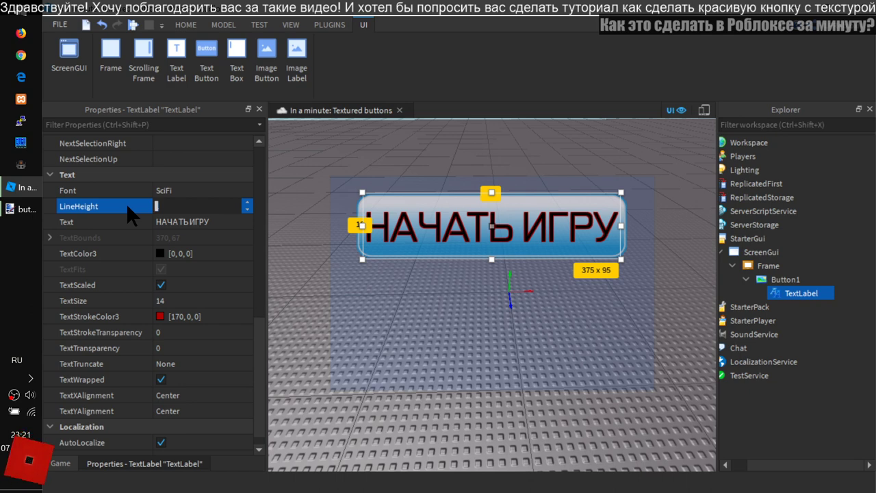
{"action": "key", "text": "Return"}
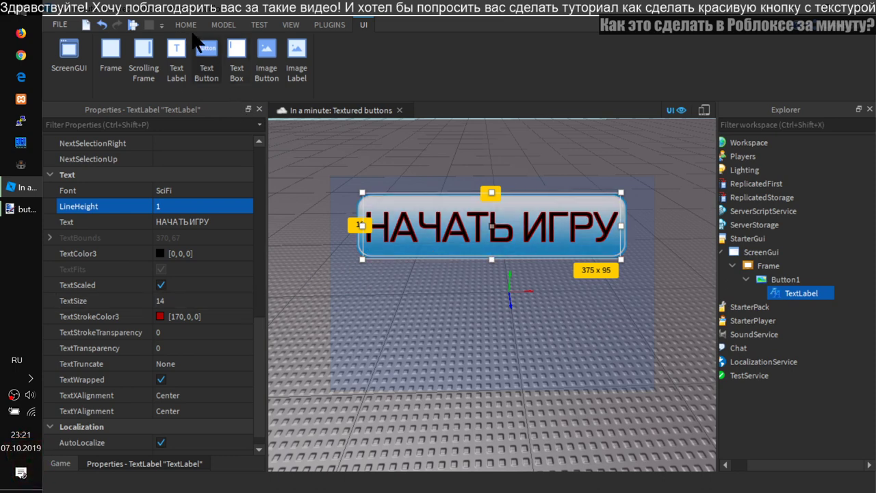
Step: Preview the GUI in the device emulator on iPhone 4S, iPad 2 and HD 1080, and turn the emulator off
{"action": "left_click", "coordinate": [260, 26]}
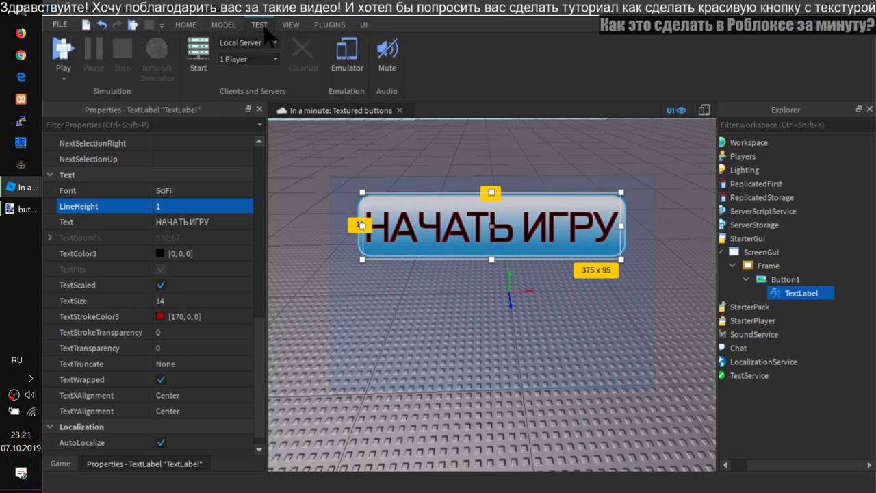
{"action": "left_click", "coordinate": [349, 65]}
{"action": "left_click", "coordinate": [413, 127]}
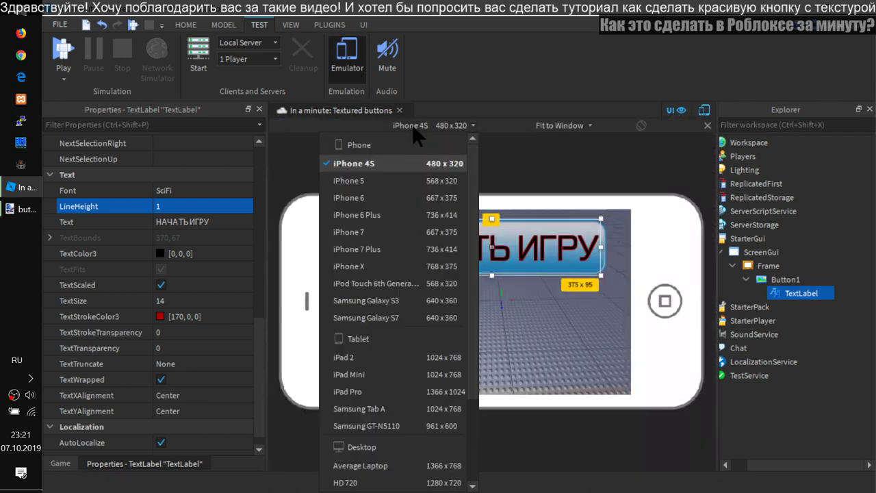
{"action": "left_click", "coordinate": [380, 162]}
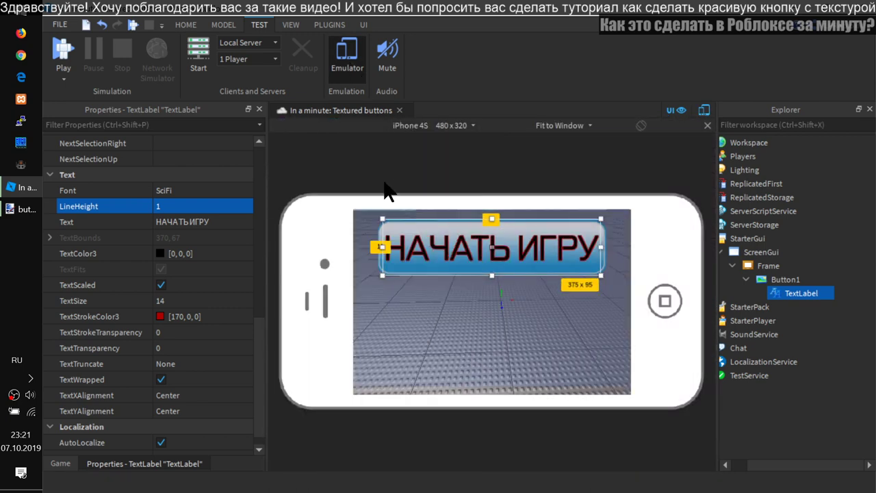
{"action": "left_click", "coordinate": [413, 125]}
{"action": "left_click", "coordinate": [383, 359]}
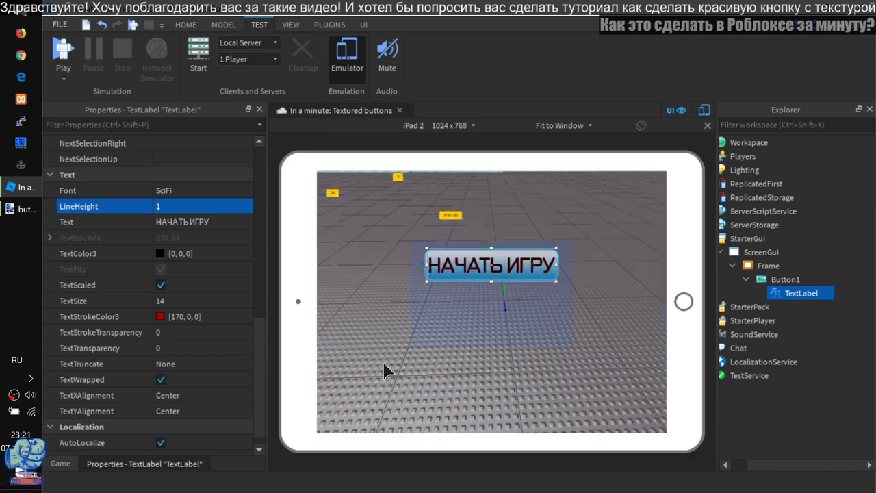
{"action": "left_click", "coordinate": [413, 126]}
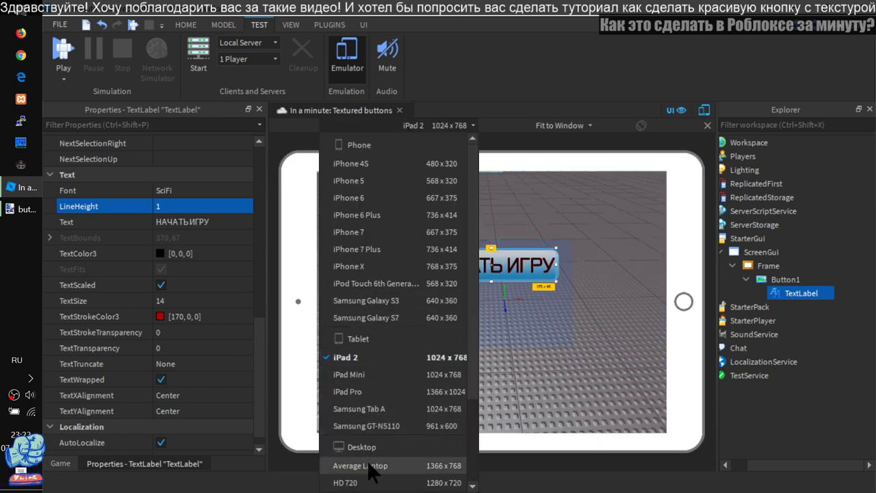
{"action": "scroll", "coordinate": [359, 480], "scroll_direction": "down", "scroll_amount": 2}
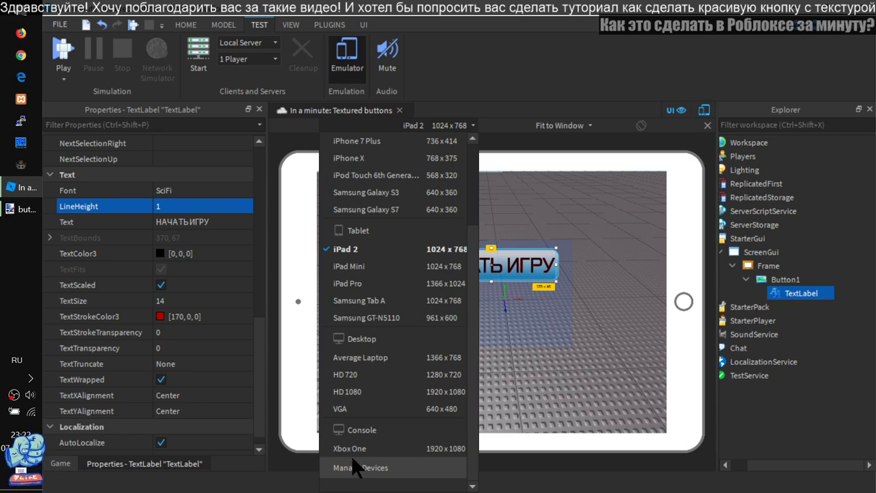
{"action": "left_click", "coordinate": [370, 390]}
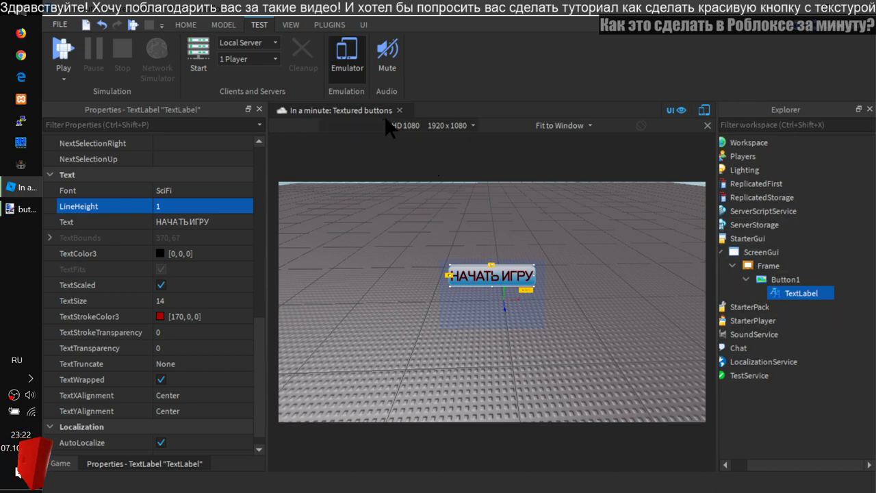
{"action": "left_click", "coordinate": [346, 60]}
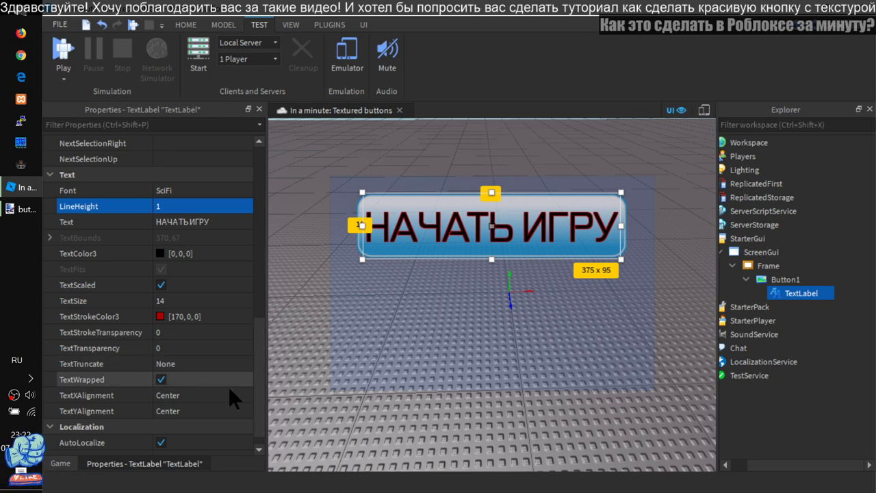
Step: Duplicate Button1 together with its TextLabel inside the Frame
{"action": "scroll", "coordinate": [259, 404], "scroll_direction": "down", "scroll_amount": 1}
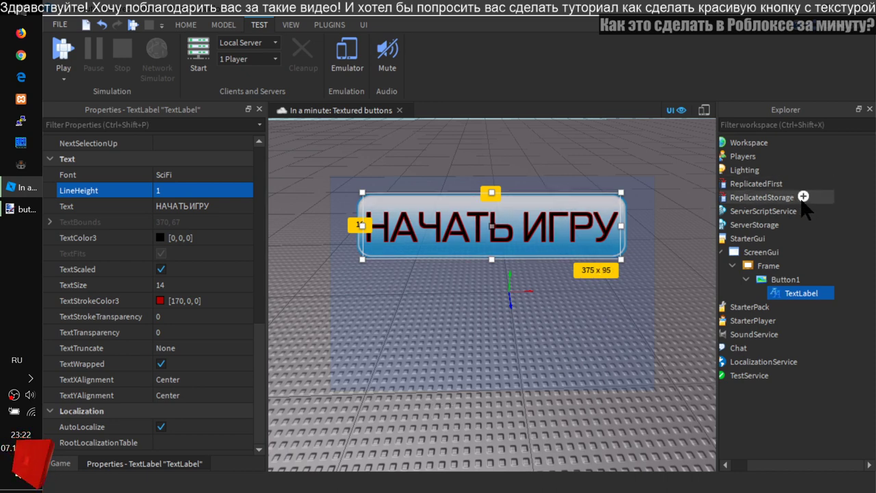
{"action": "left_click", "coordinate": [775, 278]}
{"action": "key", "text": "ctrl+d"}
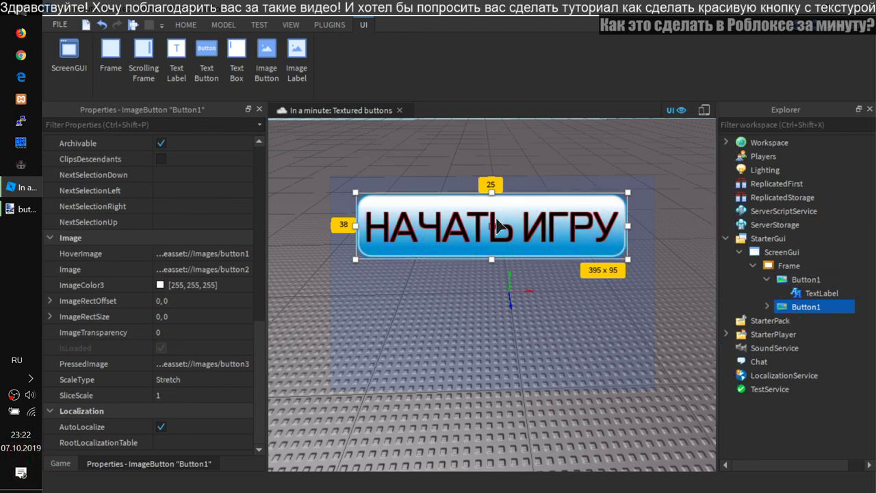
Step: Try to move the duplicated button below the original in the viewport, undoing the misplaced moves
{"action": "left_click_drag", "start_coordinate": [493, 221], "coordinate": [493, 293]}
{"action": "key", "text": "ctrl+z"}
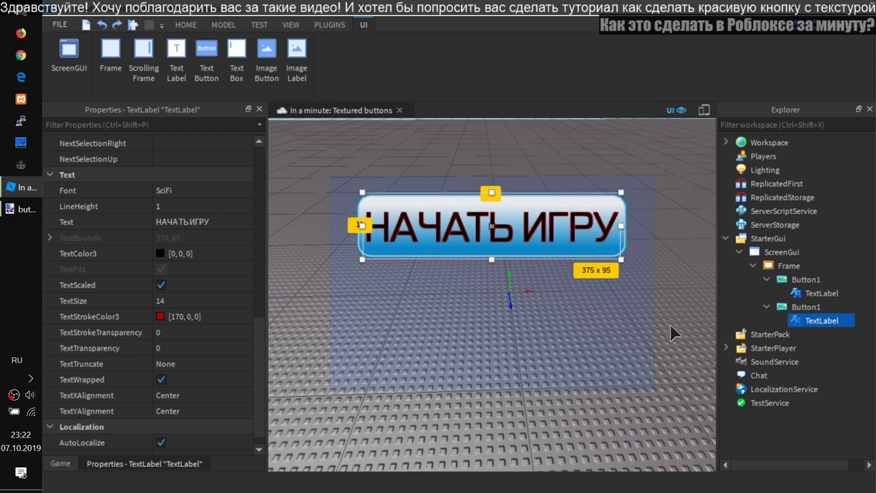
{"action": "left_click", "coordinate": [807, 307]}
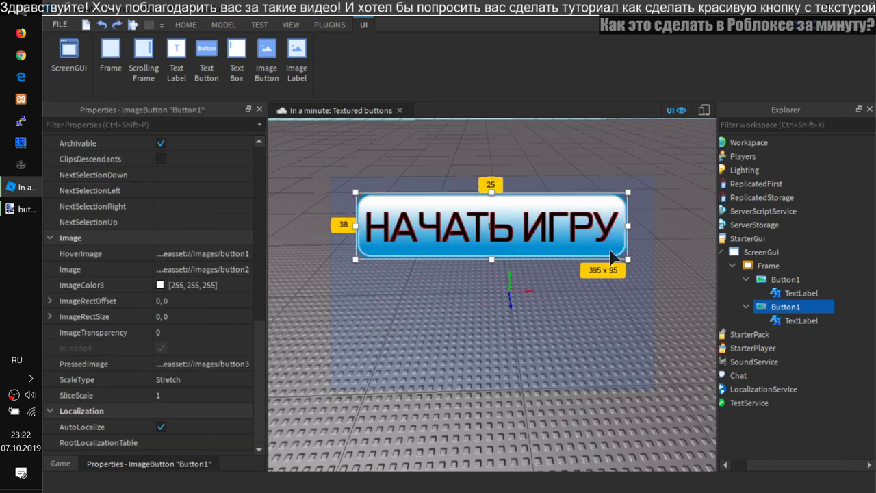
{"action": "left_click_drag", "start_coordinate": [615, 257], "coordinate": [609, 326]}
{"action": "key", "text": "ctrl+z"}
{"action": "left_click", "coordinate": [808, 307]}
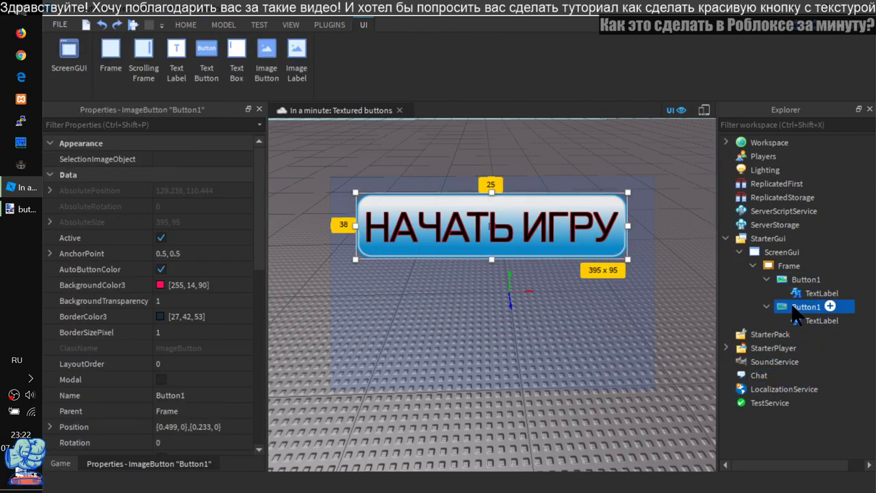
{"action": "left_click", "coordinate": [619, 254]}
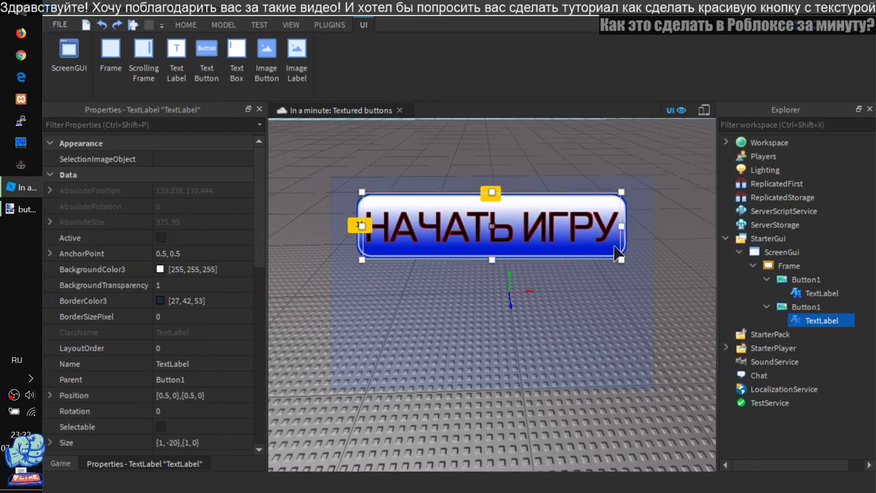
{"action": "left_click", "coordinate": [806, 279]}
{"action": "left_click", "coordinate": [810, 280]}
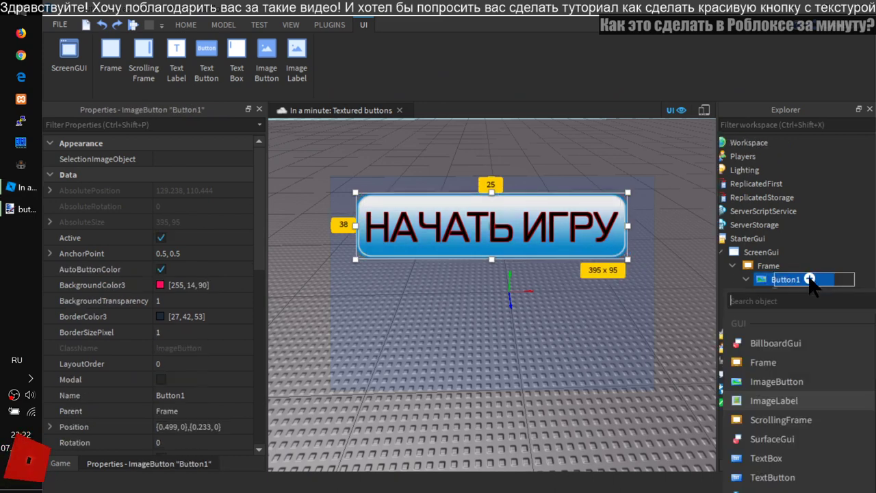
{"action": "left_click", "coordinate": [774, 277]}
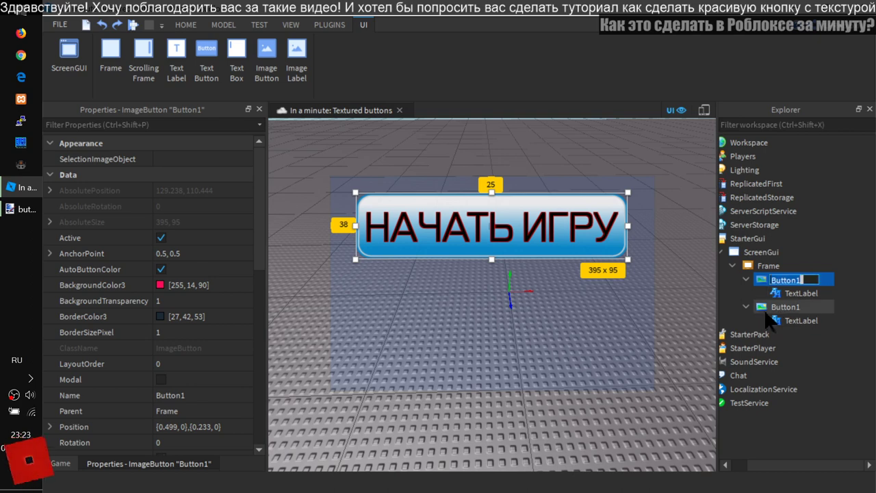
Step: Rename the duplicated button as Button2
{"action": "left_click", "coordinate": [768, 308]}
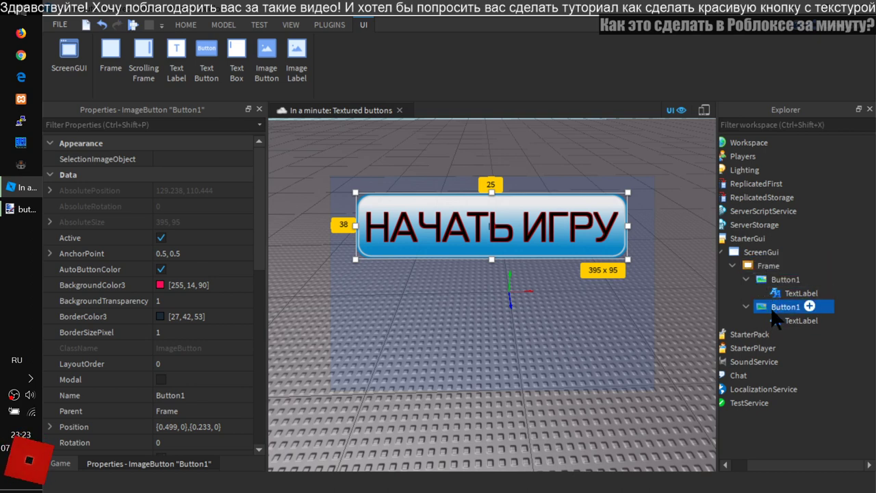
{"action": "right_click", "coordinate": [776, 316]}
{"action": "left_click", "coordinate": [753, 85]}
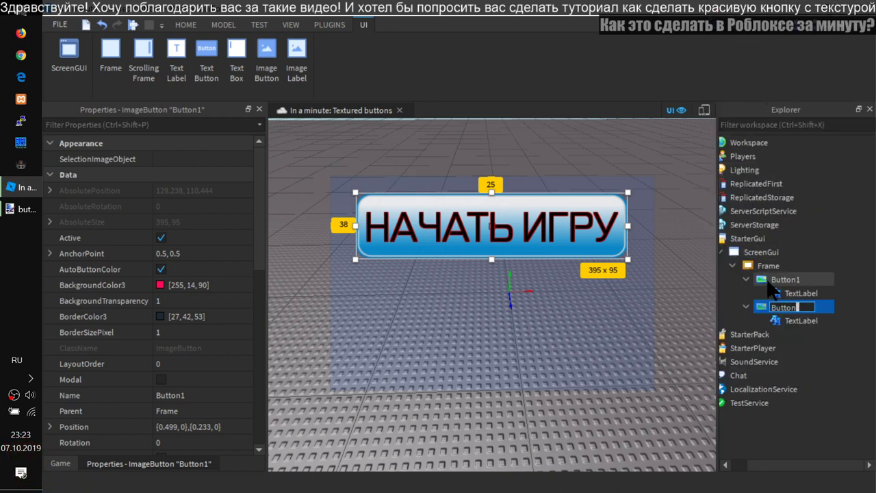
{"action": "type", "text": "Button2"}
{"action": "key", "text": "Return"}
Step: Set Button2's ZIndex to 10 and move it directly below Button1, to Position {0.499, 0},{0.584, 0}
{"action": "left_click", "coordinate": [774, 280]}
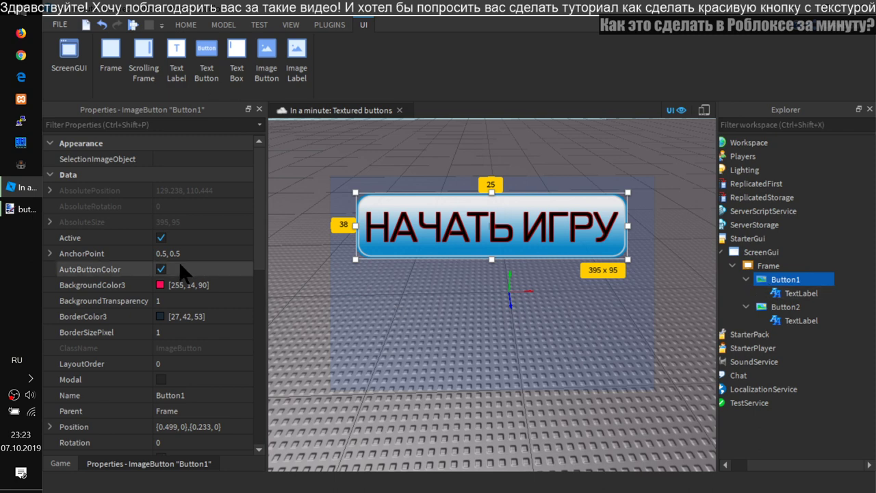
{"action": "scroll", "coordinate": [210, 253], "scroll_direction": "down", "scroll_amount": 5}
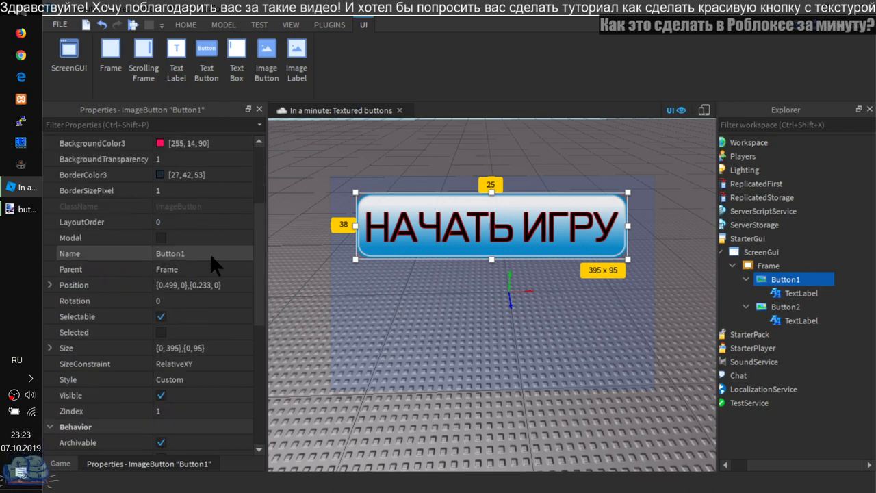
{"action": "scroll", "coordinate": [210, 253], "scroll_direction": "down", "scroll_amount": 3}
{"action": "scroll", "coordinate": [208, 253], "scroll_direction": "up", "scroll_amount": 2}
{"action": "left_click", "coordinate": [780, 308]}
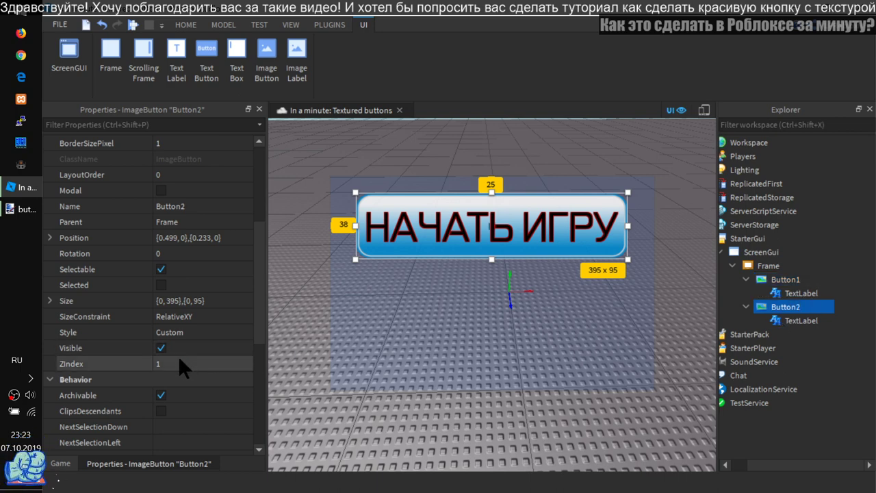
{"action": "left_click", "coordinate": [226, 364]}
{"action": "type", "text": "10"}
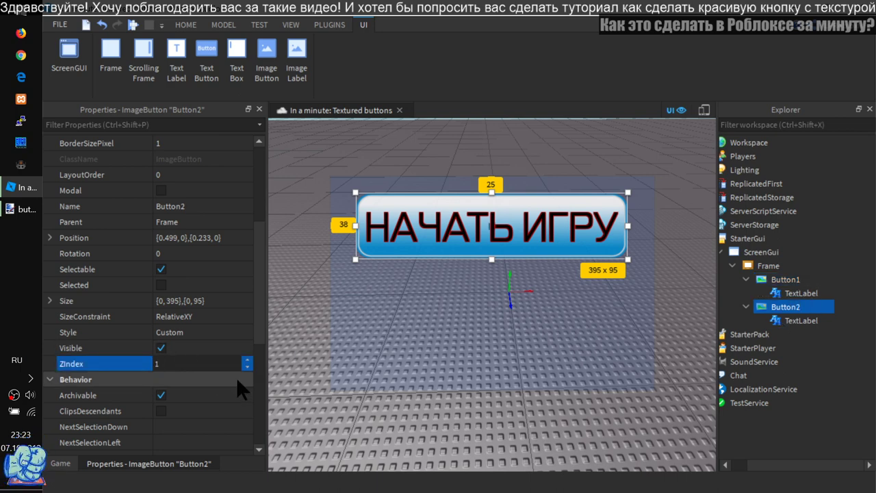
{"action": "key", "text": "Return"}
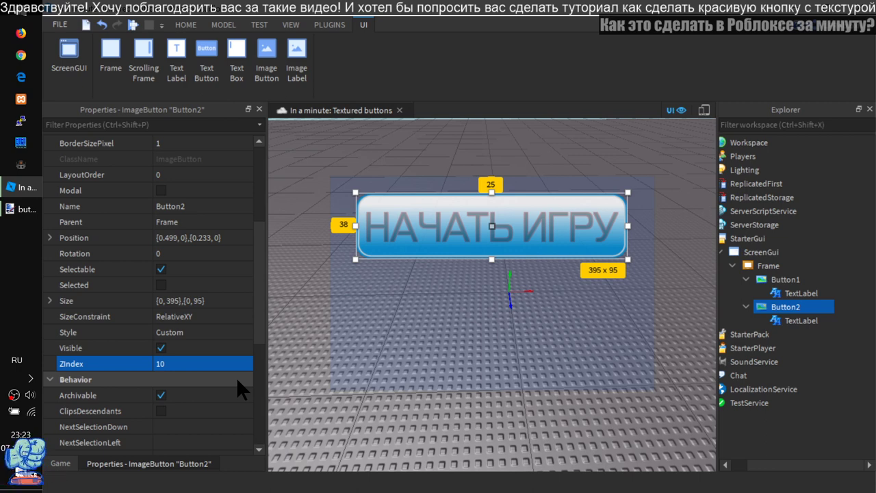
{"action": "left_click_drag", "start_coordinate": [519, 224], "coordinate": [519, 300]}
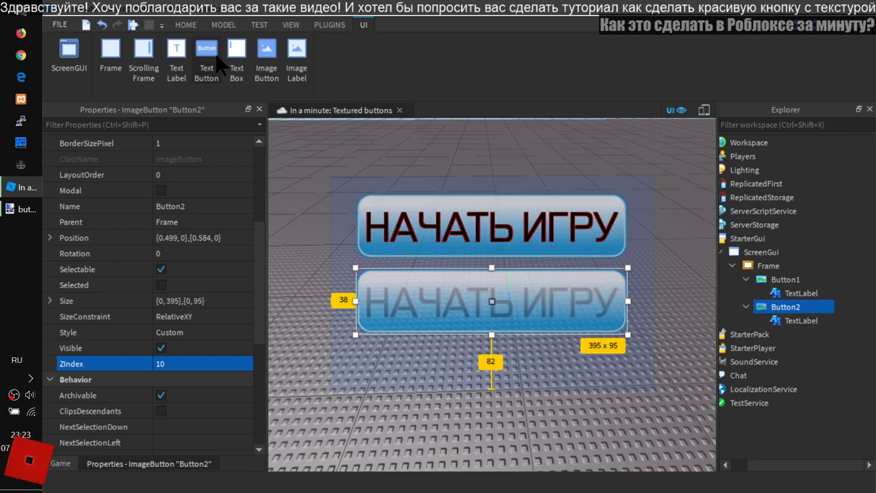
Step: Playtest the game, try both textured buttons in the running client, and stop the test
{"action": "left_click", "coordinate": [259, 26]}
{"action": "left_click", "coordinate": [223, 24]}
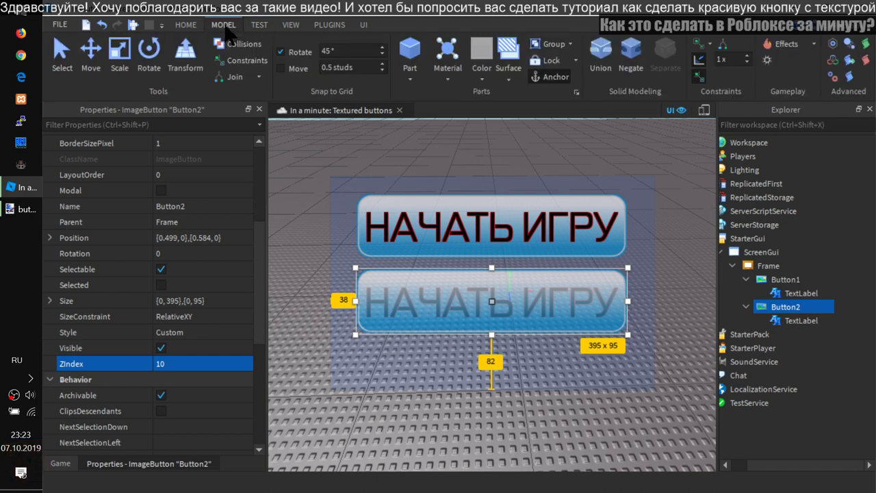
{"action": "left_click", "coordinate": [185, 24]}
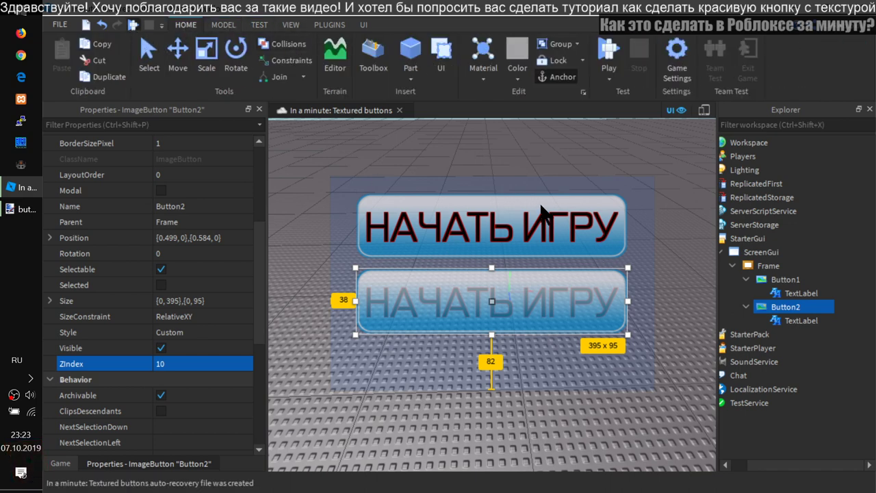
{"action": "key", "text": "F5"}
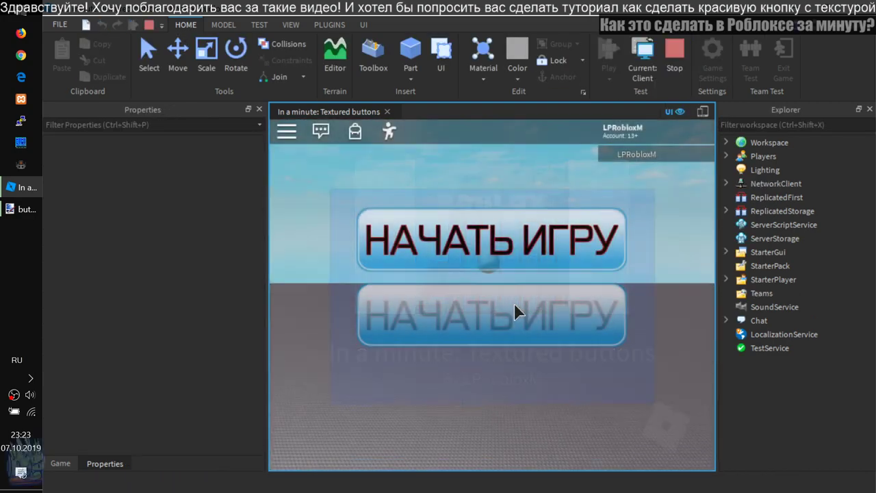
{"action": "left_click", "coordinate": [468, 318]}
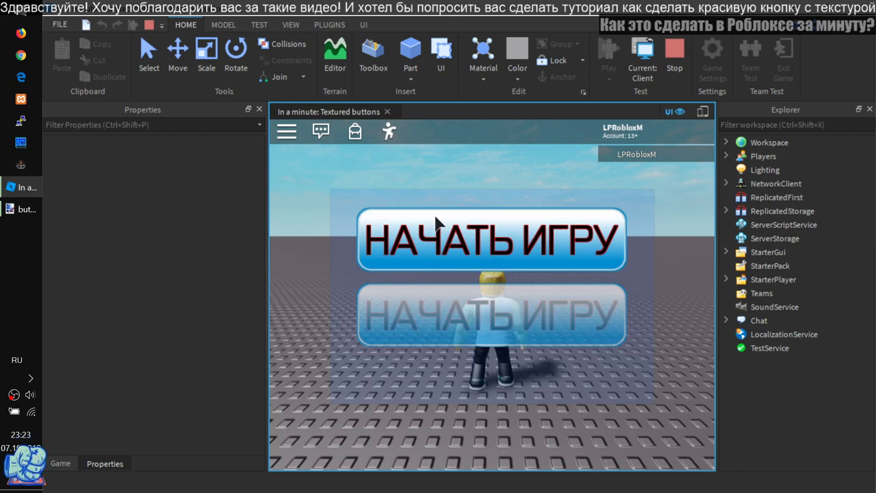
{"action": "left_click", "coordinate": [408, 241]}
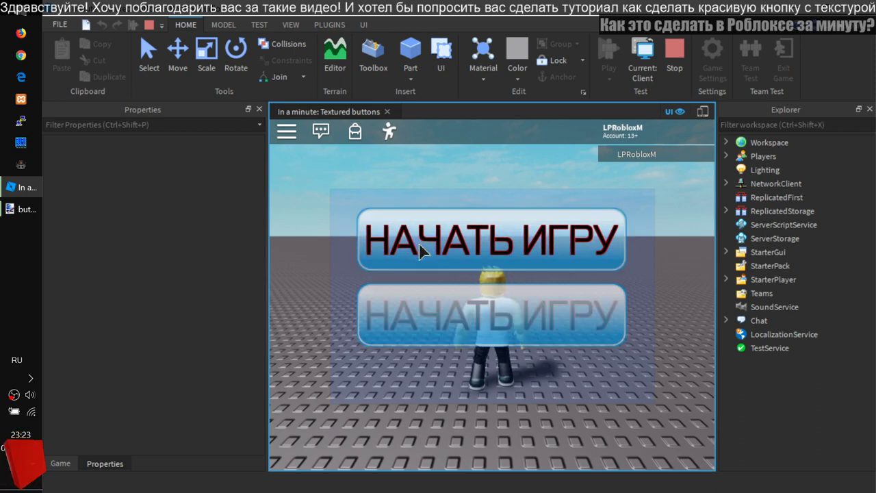
{"action": "left_click", "coordinate": [453, 320]}
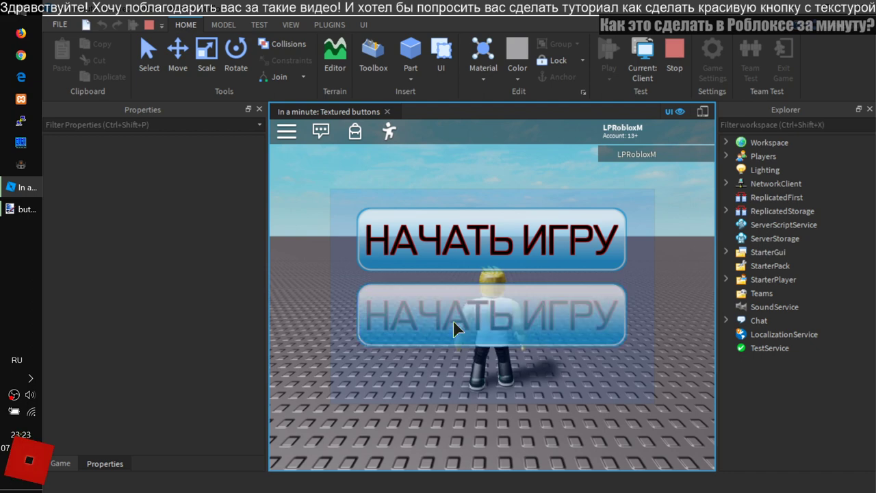
{"action": "left_click", "coordinate": [676, 67]}
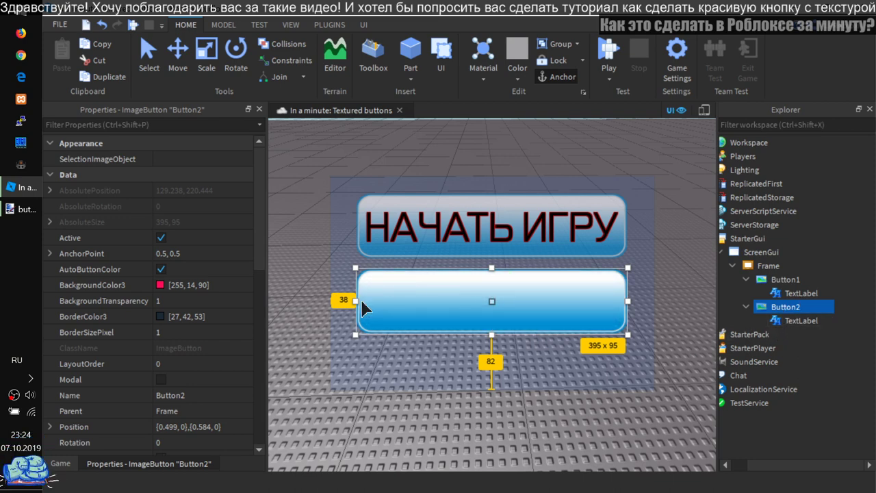
Step: Try a ZIndex of 11 on the TextLabel inside Button2
{"action": "scroll", "coordinate": [246, 363], "scroll_direction": "down", "scroll_amount": 7}
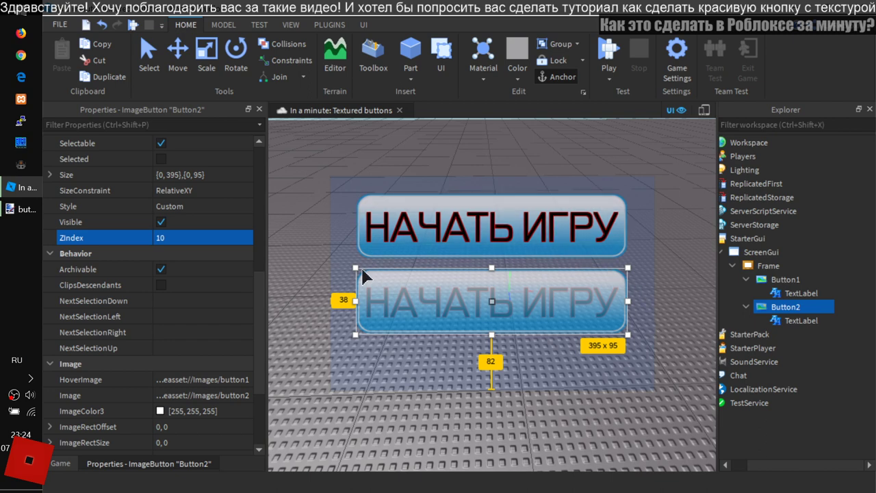
{"action": "left_click", "coordinate": [799, 320]}
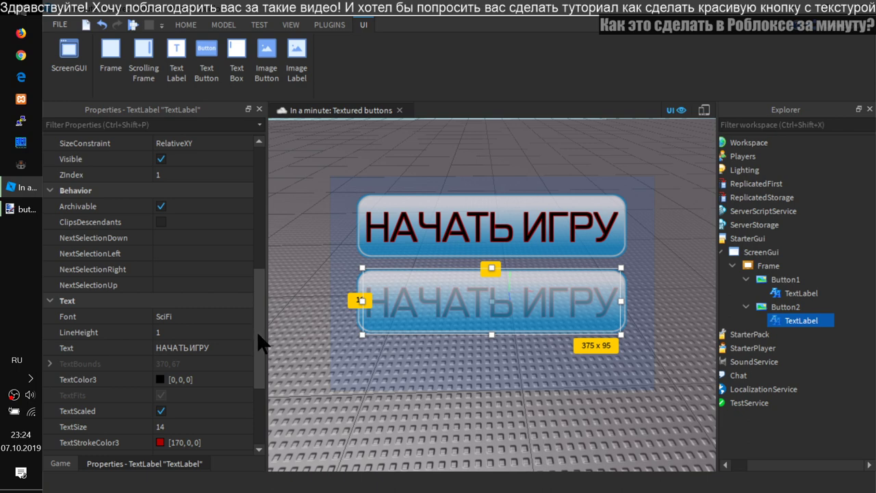
{"action": "left_click_drag", "start_coordinate": [259, 342], "coordinate": [264, 296]}
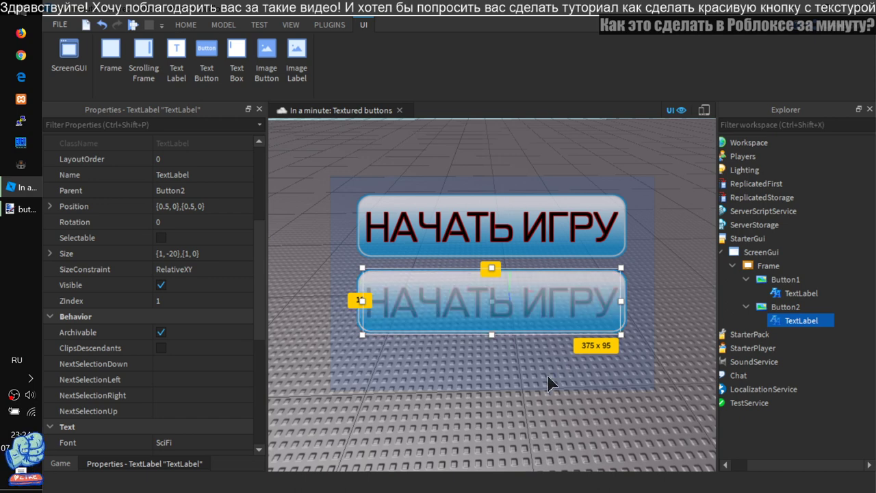
{"action": "left_click", "coordinate": [189, 302]}
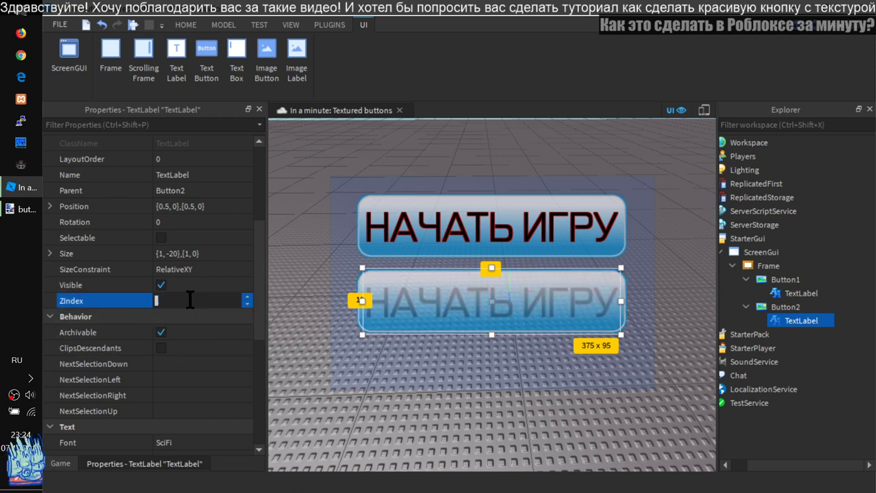
{"action": "type", "text": "11"}
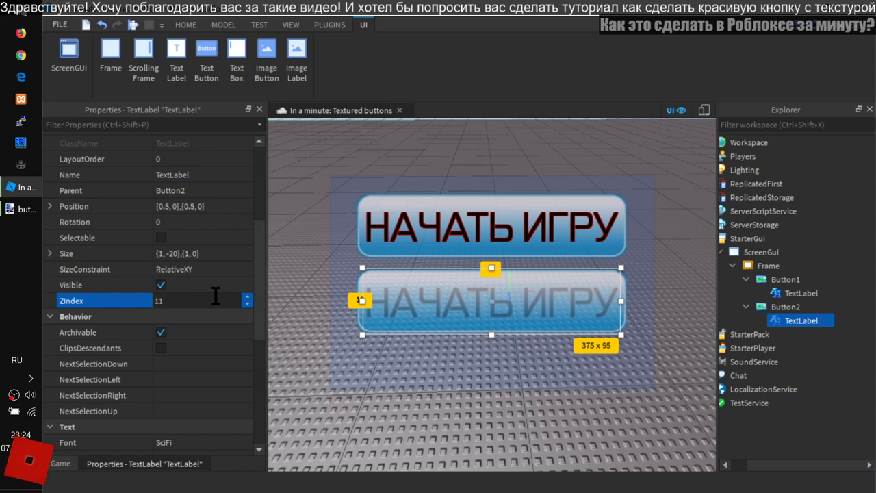
{"action": "key", "text": "Return"}
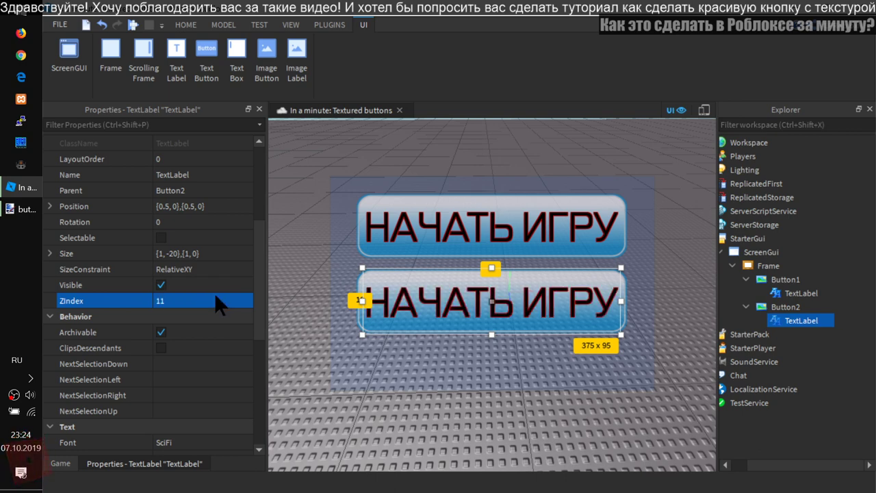
Step: Set the ZIndex to 1 for both Button2's TextLabel and Button2 itself
{"action": "left_click", "coordinate": [214, 301]}
{"action": "type", "text": "1"}
{"action": "key", "text": "Return"}
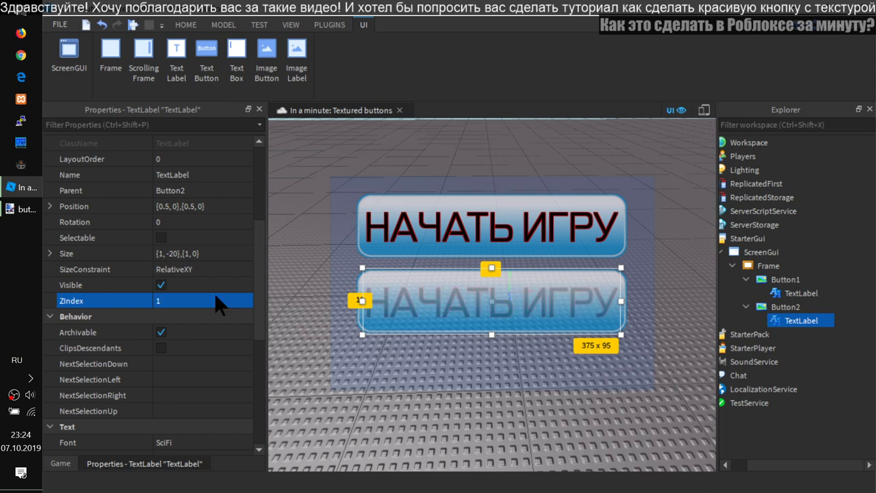
{"action": "left_click", "coordinate": [784, 307]}
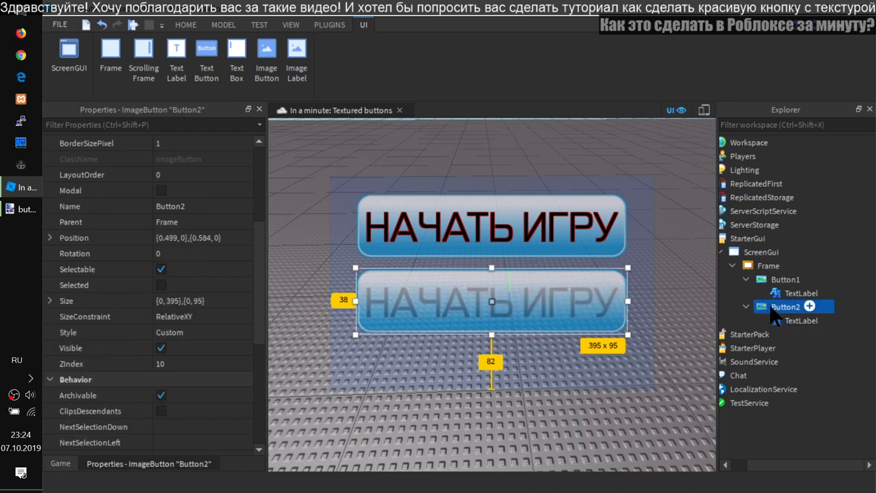
{"action": "left_click", "coordinate": [185, 364]}
{"action": "type", "text": "1"}
{"action": "key", "text": "Return"}
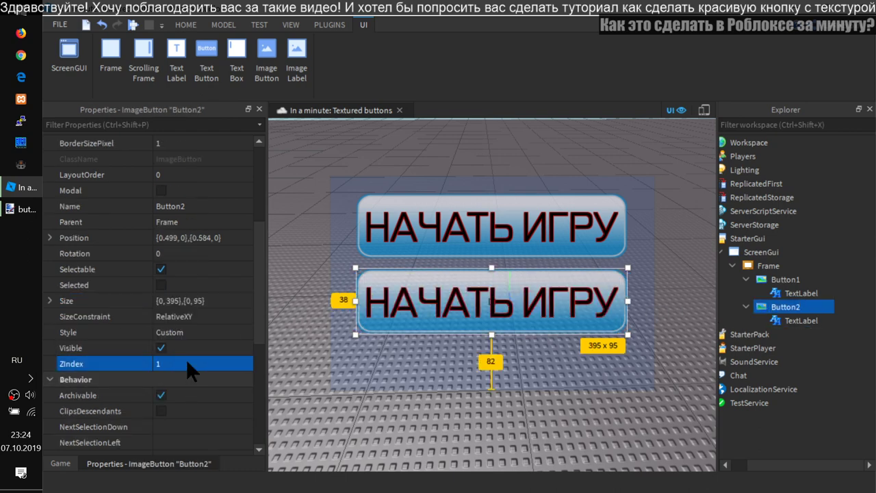
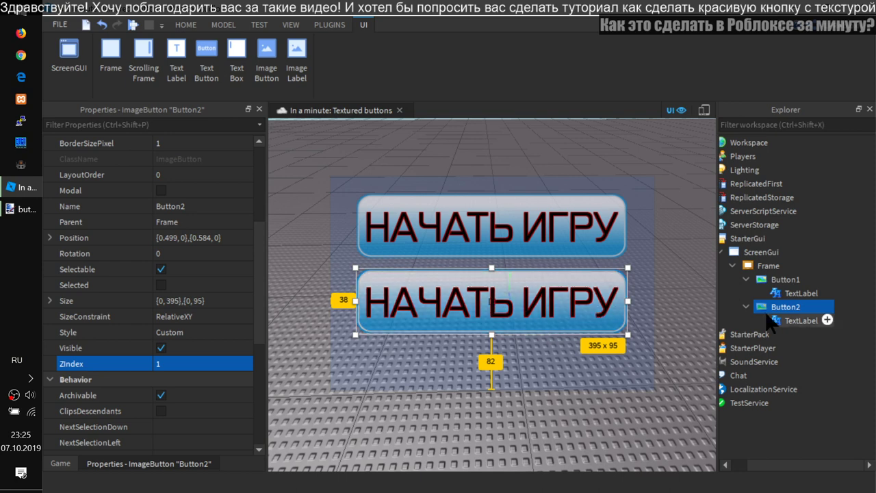
Step: Change the text of Button2's TextLabel to "ЗАКОНЧИТЬ ИГРУ"
{"action": "left_click", "coordinate": [801, 321]}
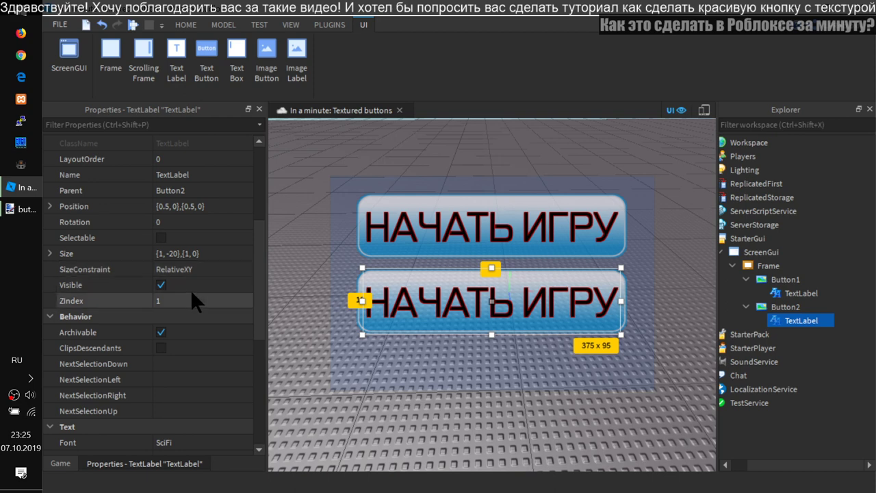
{"action": "left_click_drag", "start_coordinate": [259, 239], "coordinate": [262, 287]}
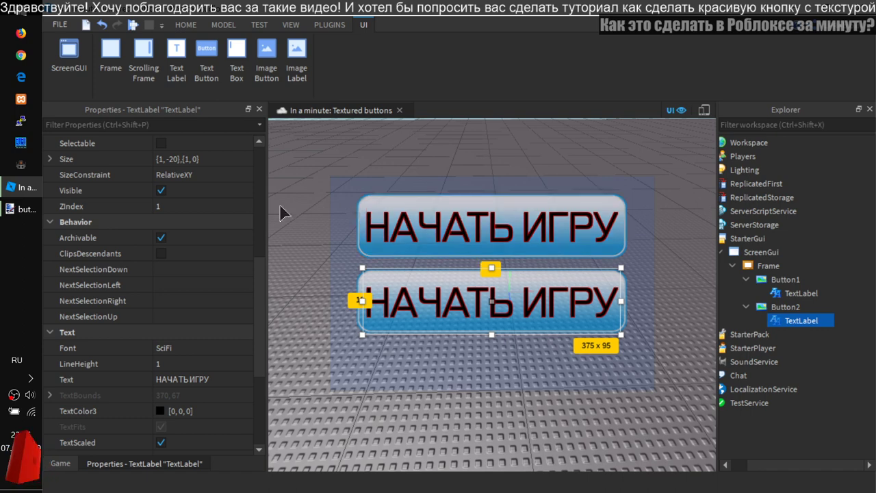
{"action": "mouse_move", "coordinate": [258, 273]}
{"action": "left_mouse_down"}
{"action": "mouse_move", "coordinate": [259, 333]}
{"action": "mouse_move", "coordinate": [257, 288]}
{"action": "left_mouse_up"}
{"action": "left_click", "coordinate": [181, 332]}
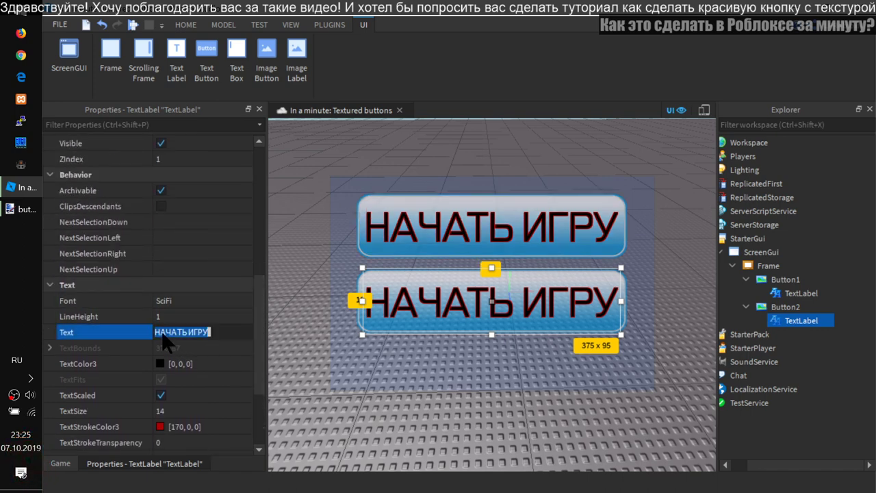
{"action": "left_click", "coordinate": [162, 332]}
{"action": "double_click", "coordinate": [183, 333]}
{"action": "key", "text": "BackSpace"}
{"action": "type", "text": "ЗА"}
{"action": "key", "text": "BackSpace"}
{"action": "key", "text": "BackSpace"}
{"action": "type", "text": "ЗАКОНЧИ"}
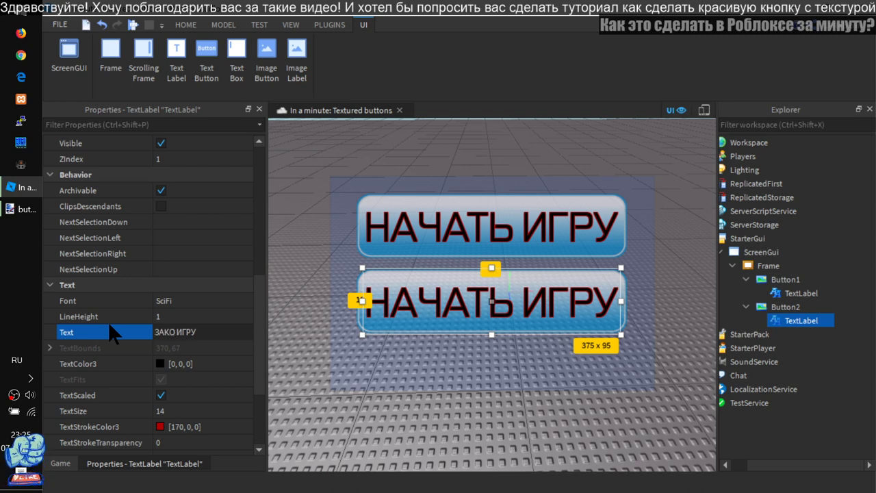
{"action": "type", "text": "ТЬ"}
{"action": "key", "text": "Return"}
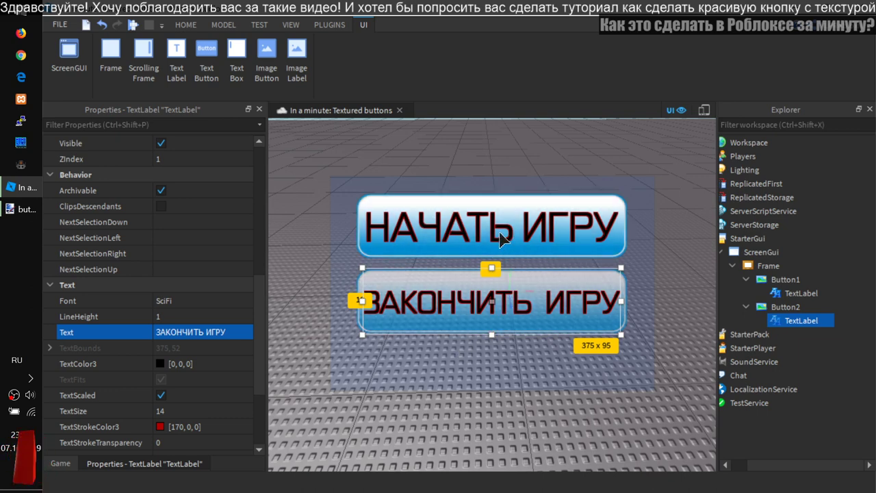
Step: Turn off TextScaled for Button1's TextLabel and set its TextSize to 60
{"action": "left_click", "coordinate": [778, 292]}
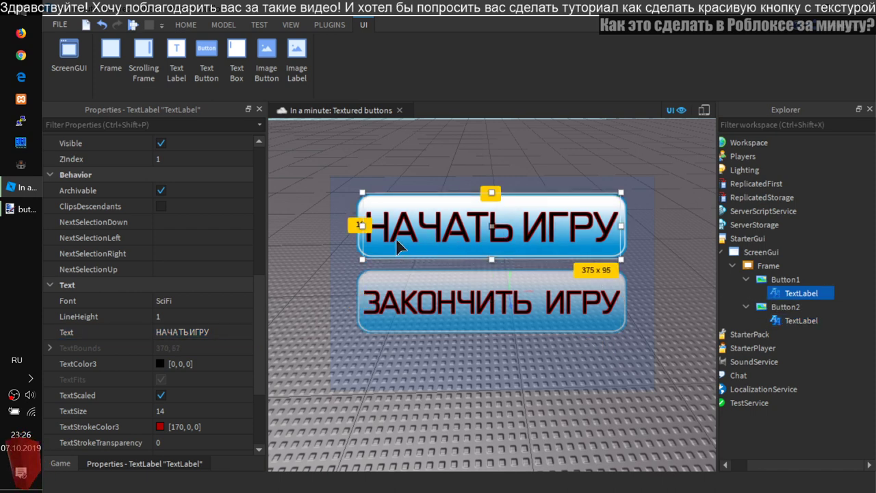
{"action": "scroll", "coordinate": [207, 236], "scroll_direction": "up", "scroll_amount": 3}
{"action": "scroll", "coordinate": [208, 235], "scroll_direction": "up", "scroll_amount": 3}
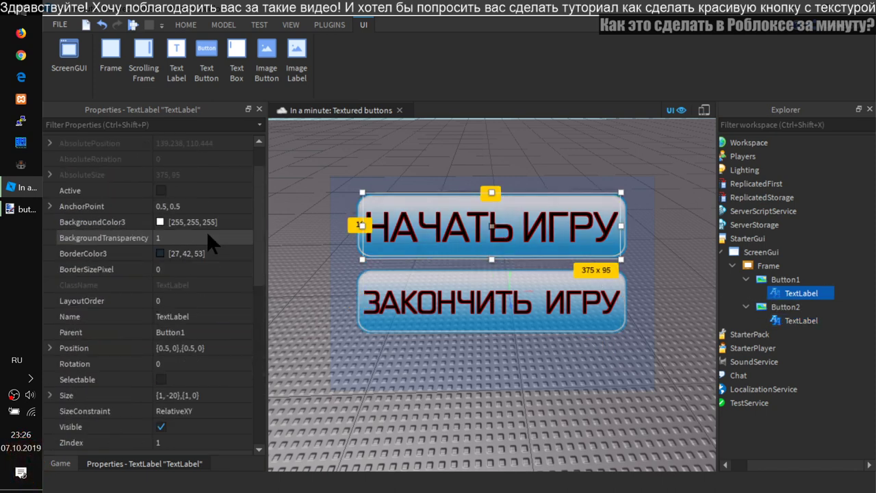
{"action": "scroll", "coordinate": [207, 232], "scroll_direction": "down", "scroll_amount": 7}
{"action": "scroll", "coordinate": [207, 232], "scroll_direction": "up", "scroll_amount": 1}
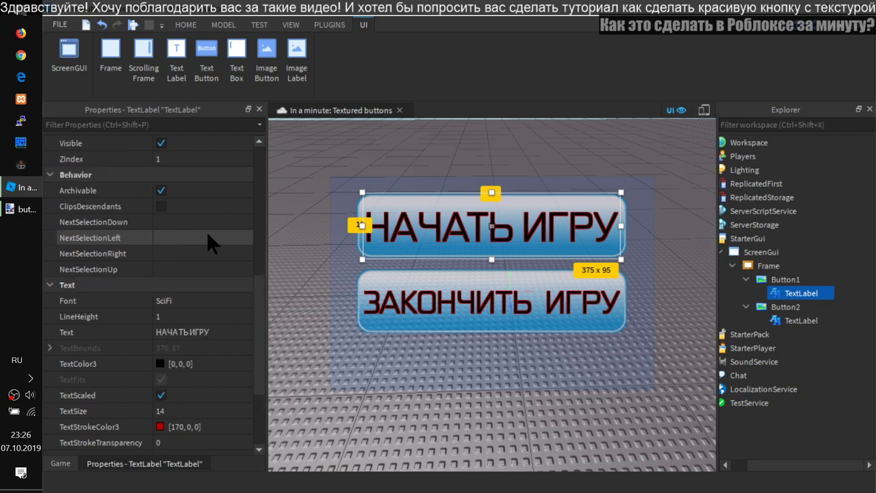
{"action": "scroll", "coordinate": [206, 231], "scroll_direction": "down", "scroll_amount": 3}
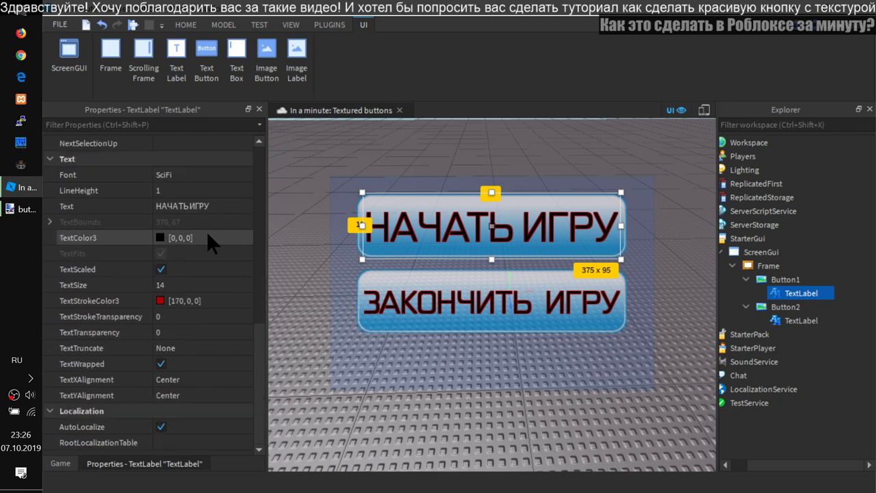
{"action": "left_click", "coordinate": [161, 268]}
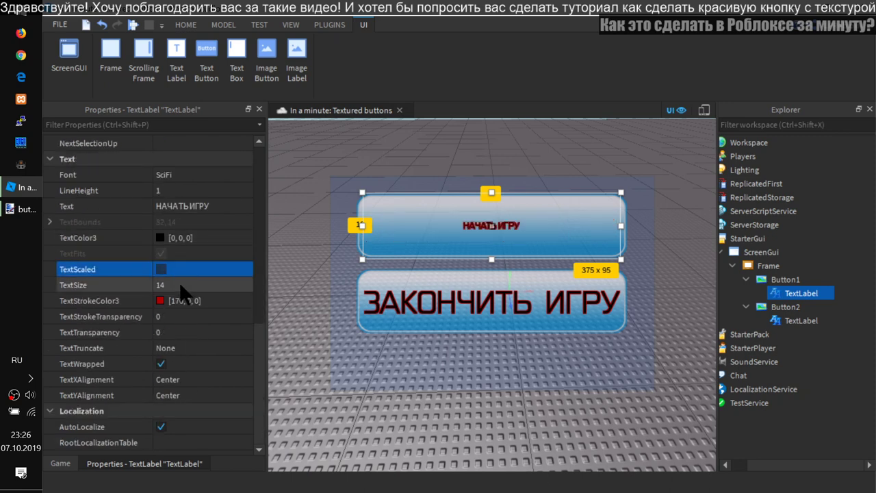
{"action": "left_click", "coordinate": [179, 284]}
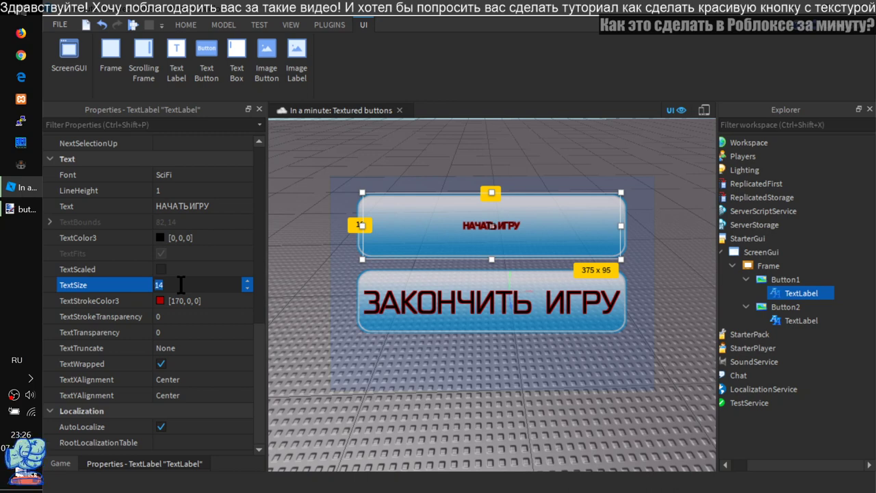
{"action": "type", "text": "60"}
{"action": "key", "text": "Return"}
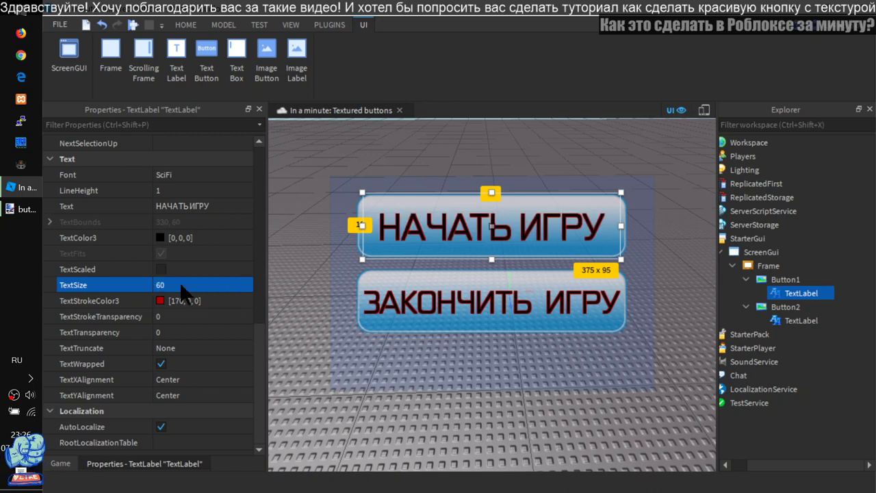
Step: Reduce the TextSize of Button1's TextLabel to 40
{"action": "left_click", "coordinate": [180, 281]}
{"action": "type", "text": "4"}
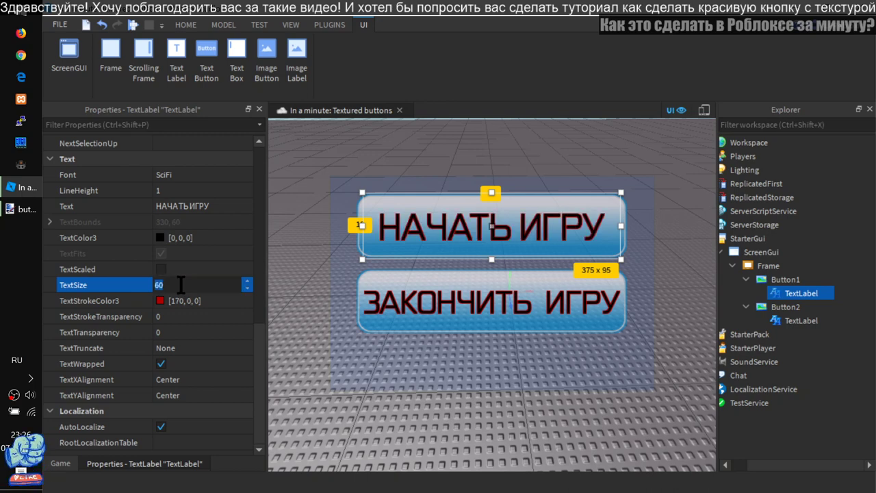
{"action": "type", "text": "0"}
{"action": "key", "text": "Return"}
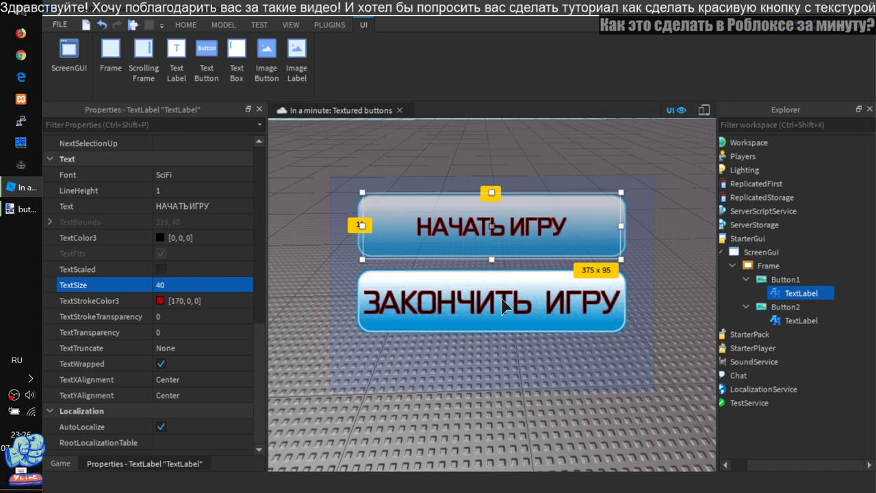
Step: Set the TextSize of Button2's TextLabel to 40 and turn off its TextScaled option
{"action": "left_click", "coordinate": [801, 320]}
{"action": "left_click", "coordinate": [206, 281]}
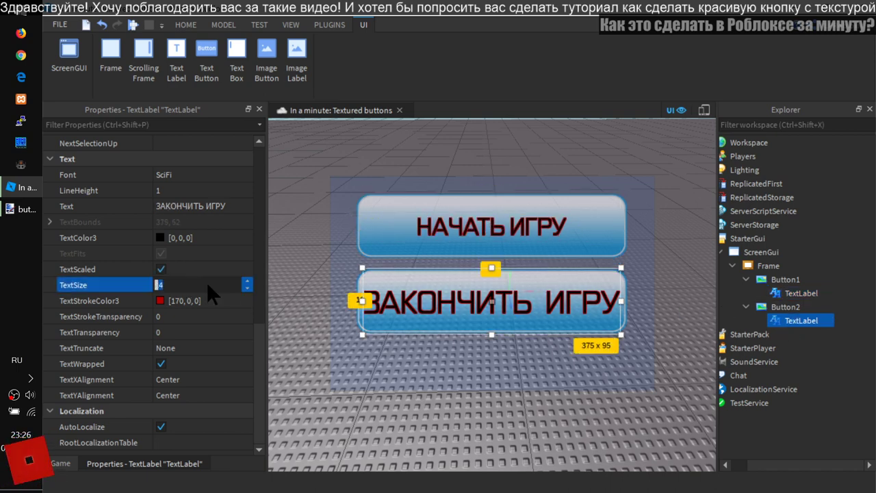
{"action": "type", "text": "40"}
{"action": "key", "text": "Return"}
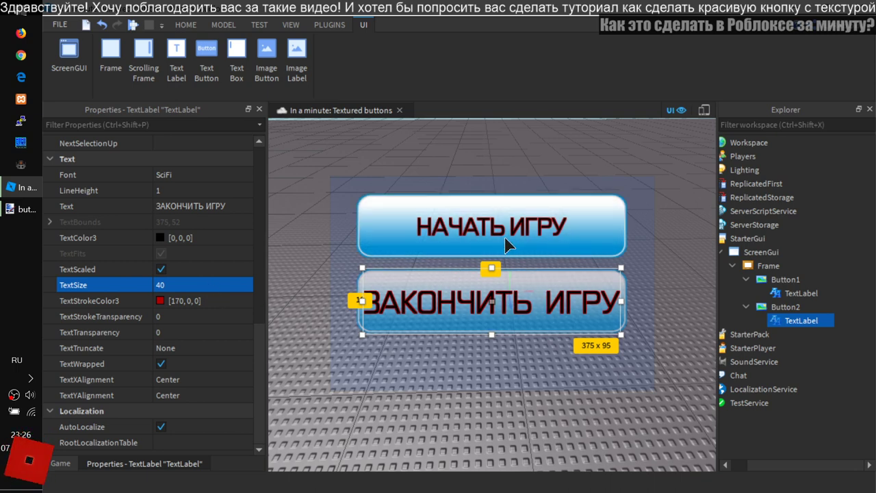
{"action": "left_click", "coordinate": [161, 269]}
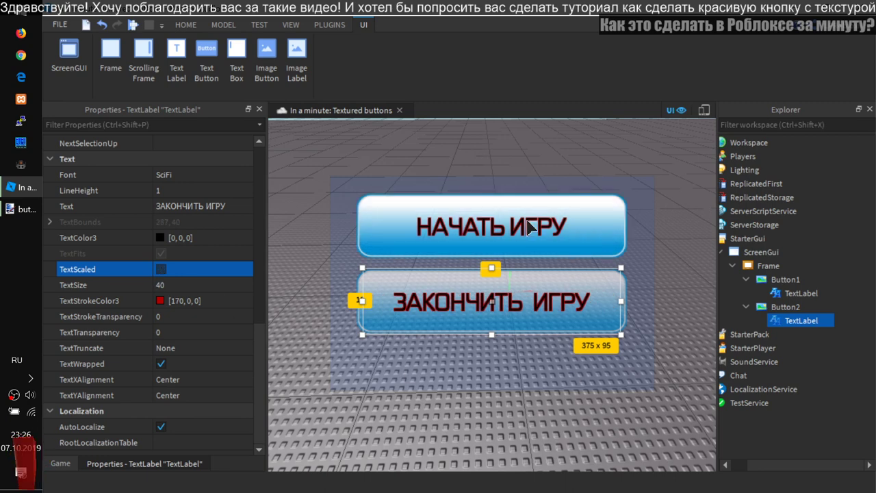
Step: Switch the keyboard input language to English
{"action": "mouse_move", "coordinate": [834, 325]}
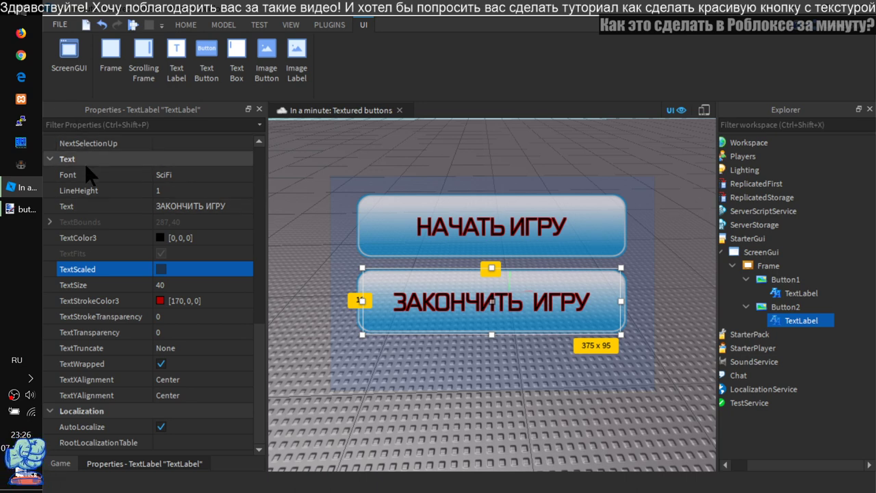
{"action": "scroll", "coordinate": [97, 387], "scroll_direction": "up", "scroll_amount": 10}
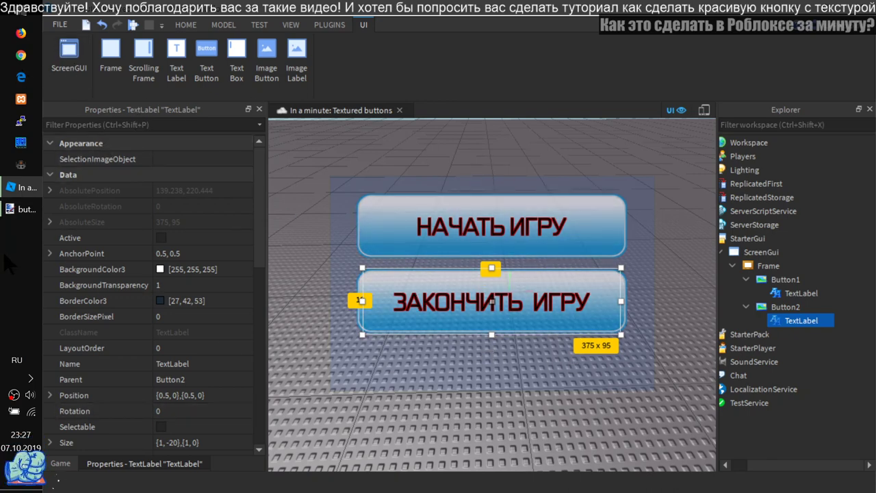
{"action": "key", "text": "alt+shift"}
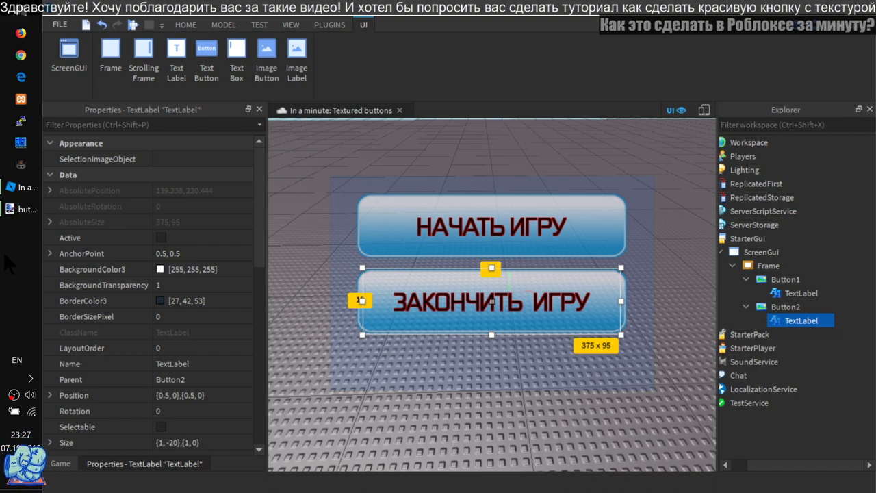